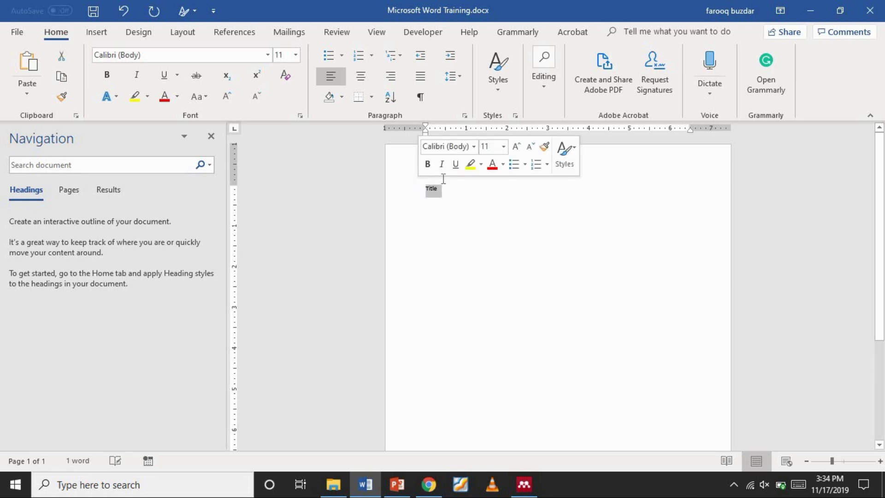
Step: Format the word "Title" in Arial at 48 pt
click(268, 54)
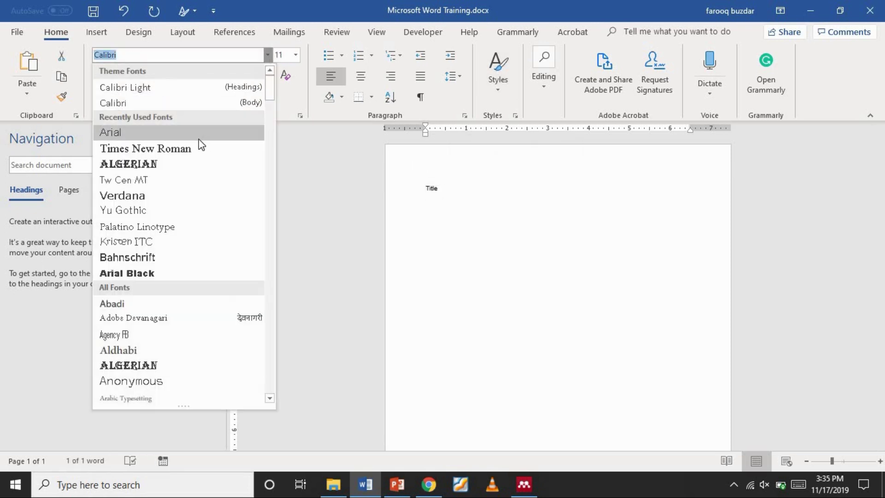
click(205, 132)
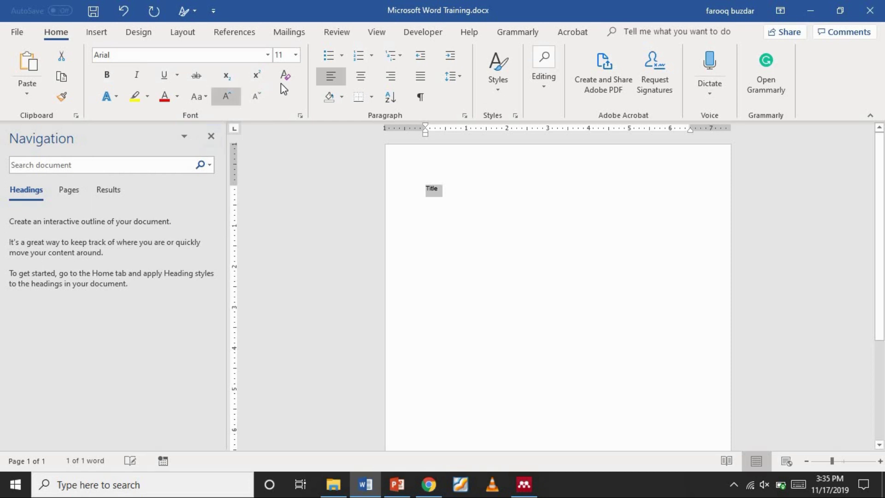
click(295, 55)
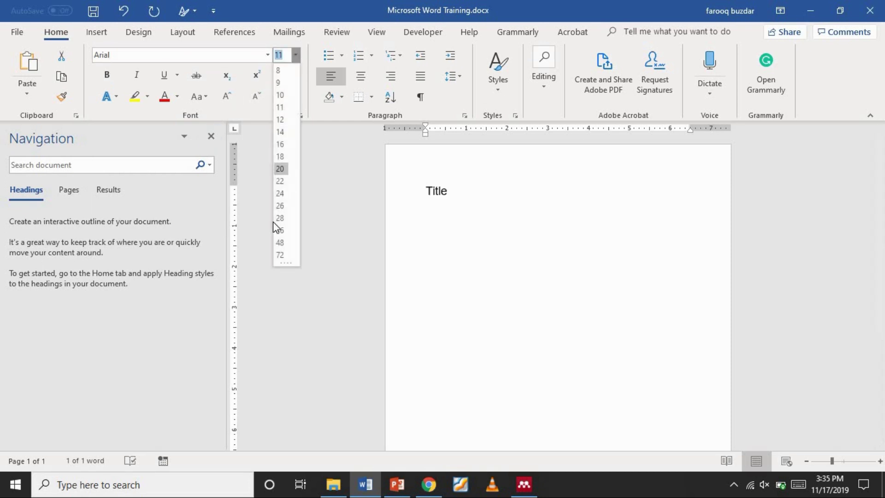
click(284, 244)
click(504, 202)
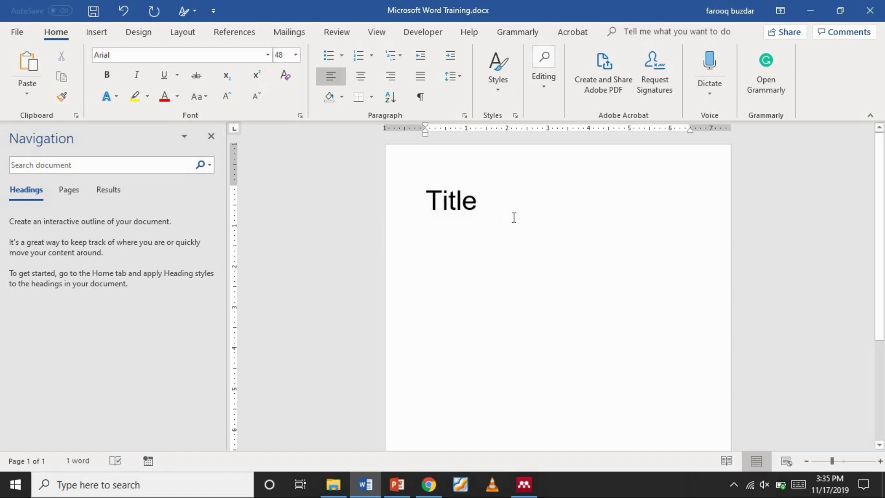
Step: Apply the Title style to the word "Title" on the first line
click(408, 209)
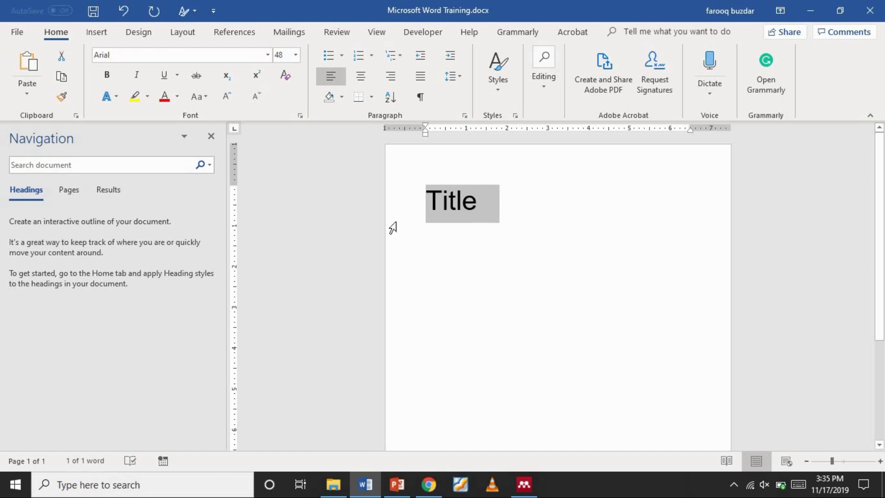
click(500, 94)
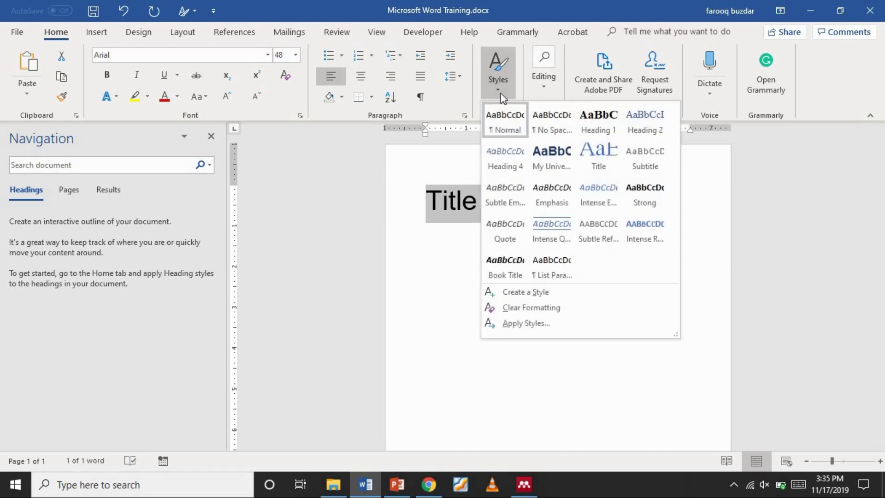
click(600, 159)
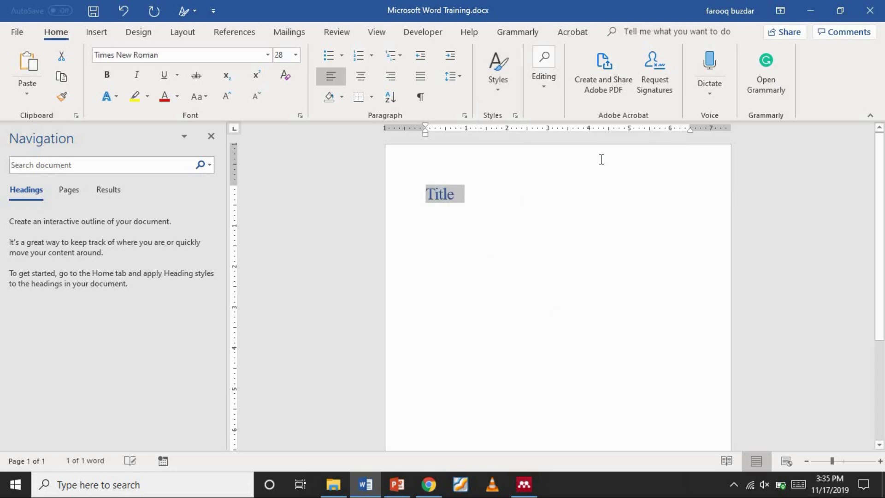
Step: Open the Title style for modification and choose Normal as the style for the following paragraph
click(502, 82)
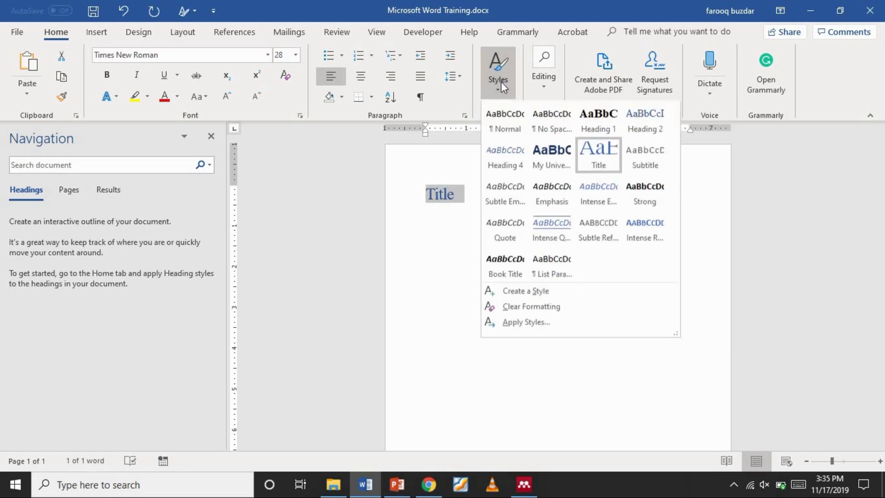
right_click(600, 161)
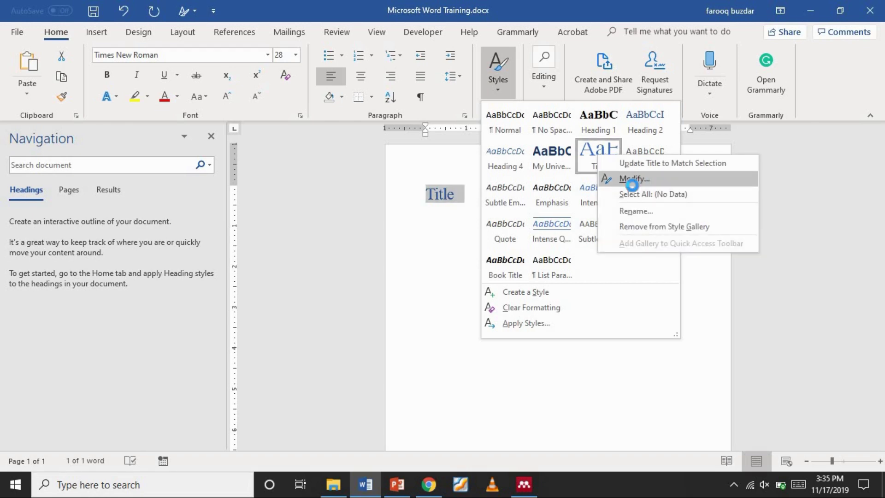
click(633, 185)
click(632, 185)
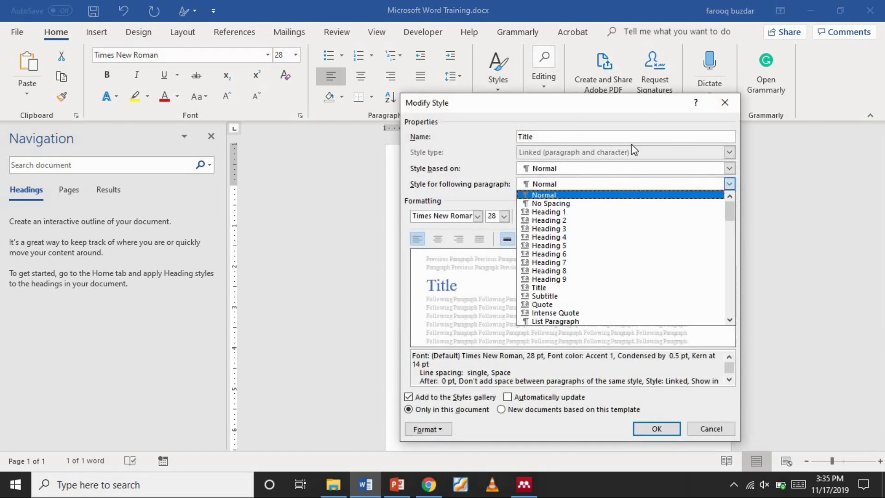
click(555, 195)
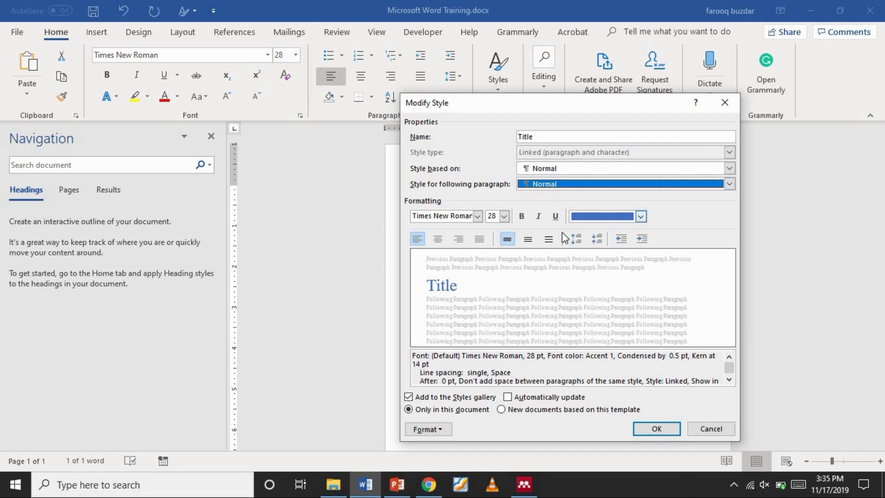
Step: Try to set the Title style's font size to 50 pt
click(508, 220)
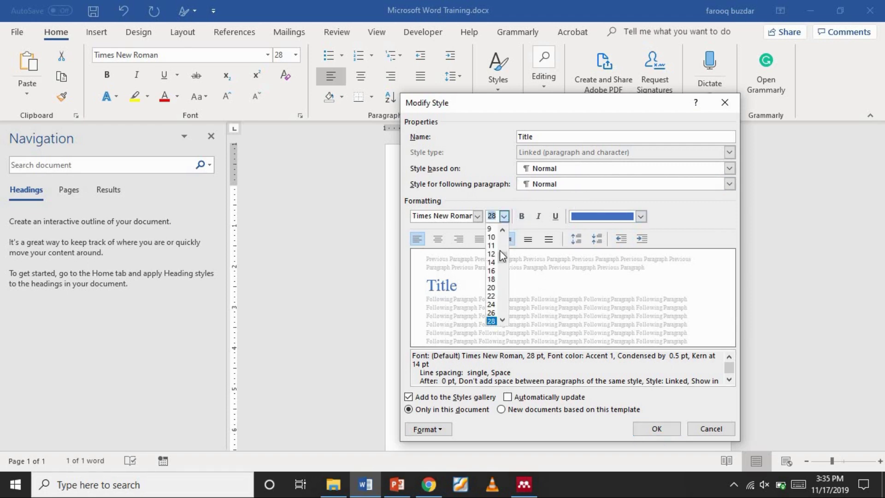
scroll(501, 256, down, 1)
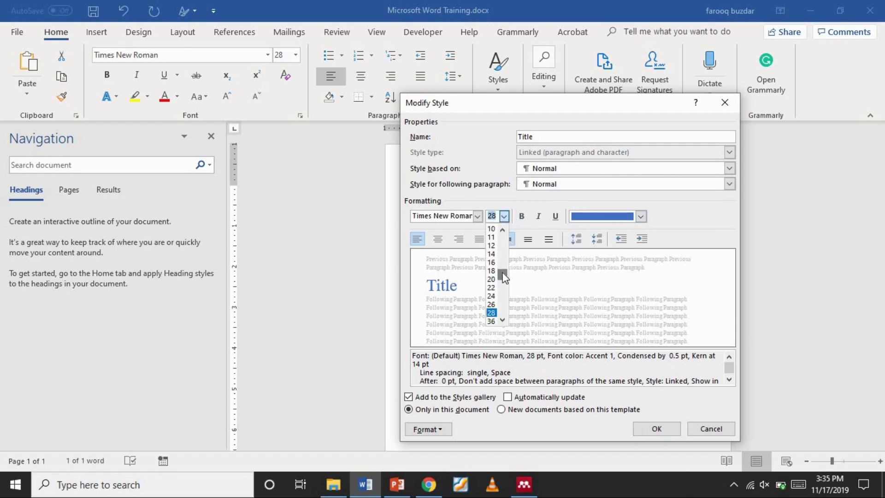
click(502, 319)
click(502, 320)
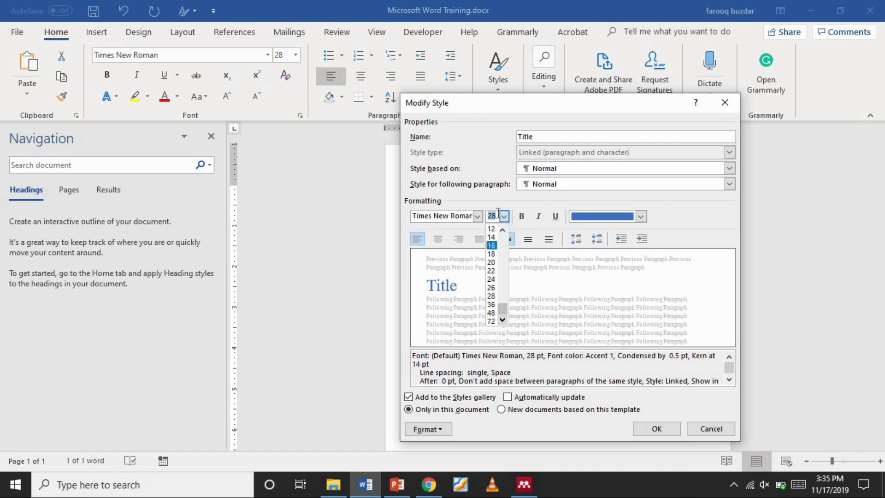
text(50)
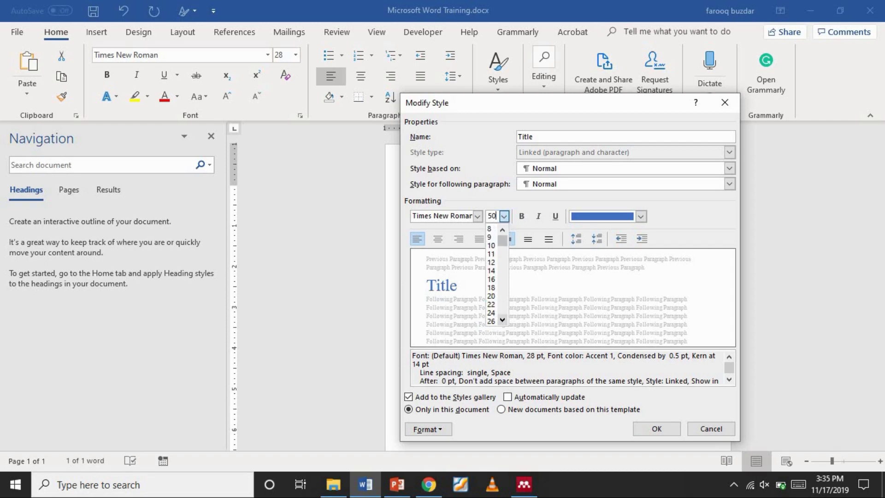
Step: Set the Title style's font to Arial and its size to 50 pt
click(478, 217)
text(Arial)
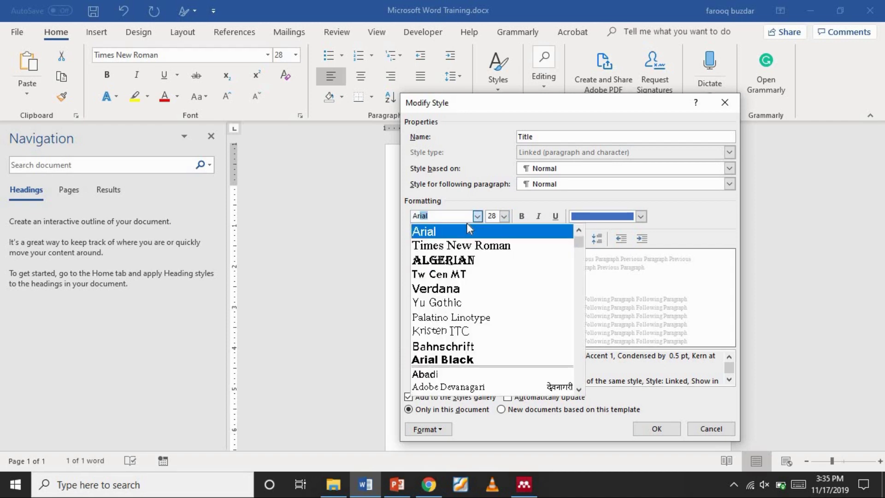
click(469, 229)
double_click(491, 217)
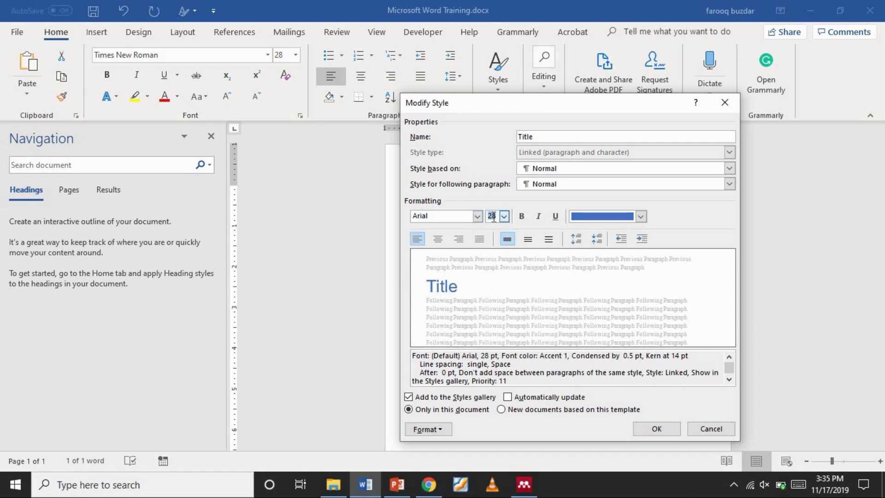
text(50)
Step: Make the Title style bold and italic with black font color, and save the style changes
click(538, 216)
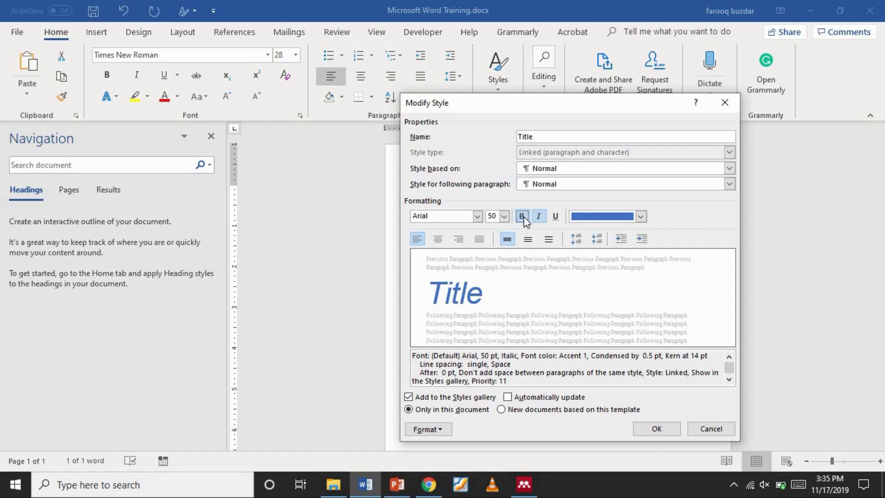
click(522, 216)
click(640, 217)
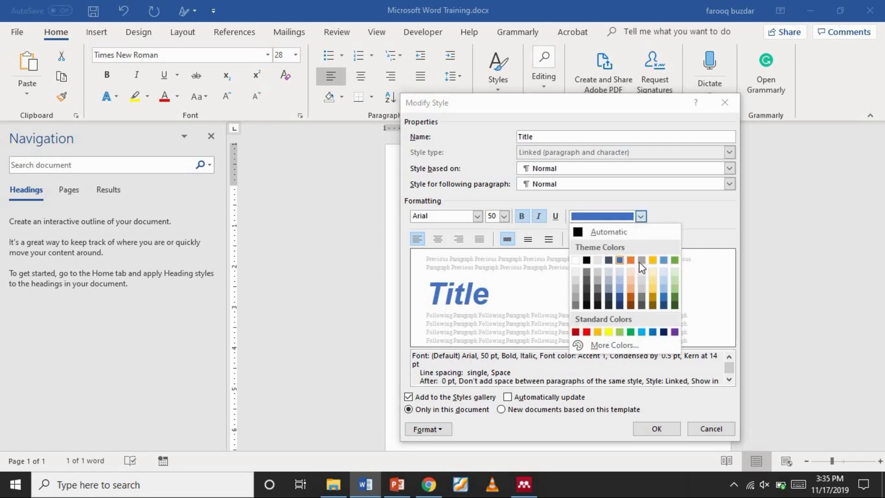
click(586, 261)
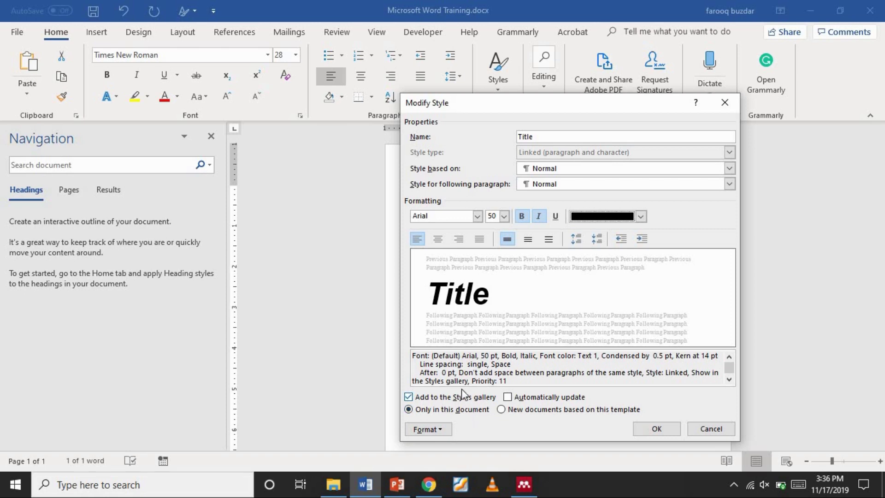
click(657, 429)
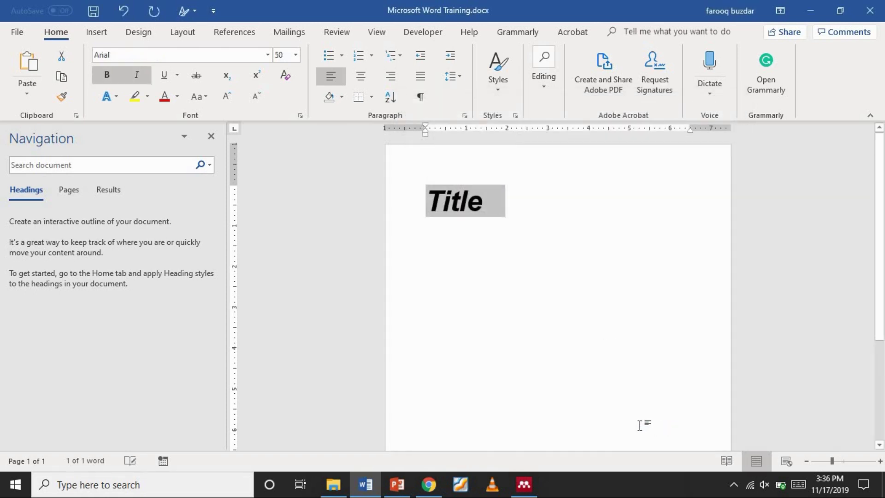
Step: Add a second line reading "Title" below the first and apply the Title style to it
click(499, 203)
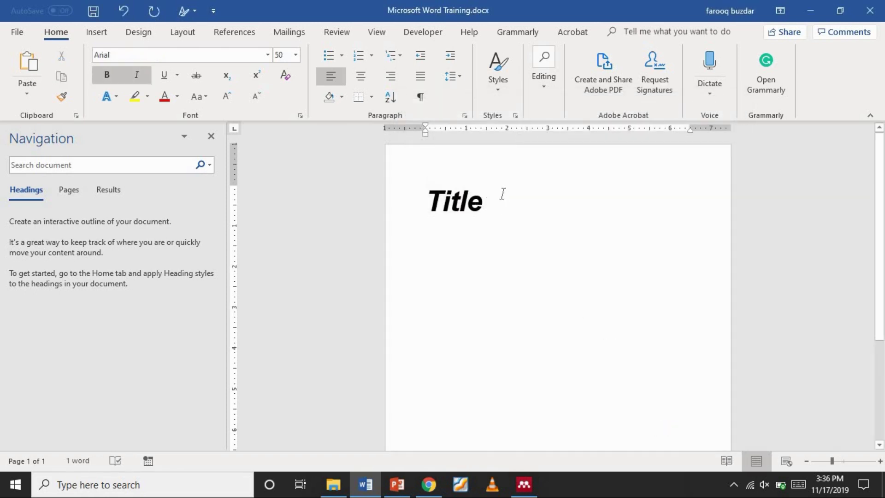
key(Return)
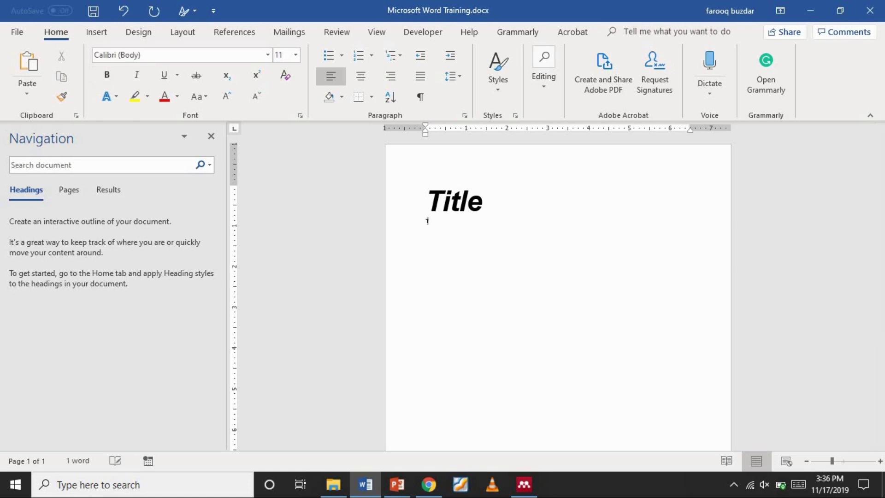
text(Title)
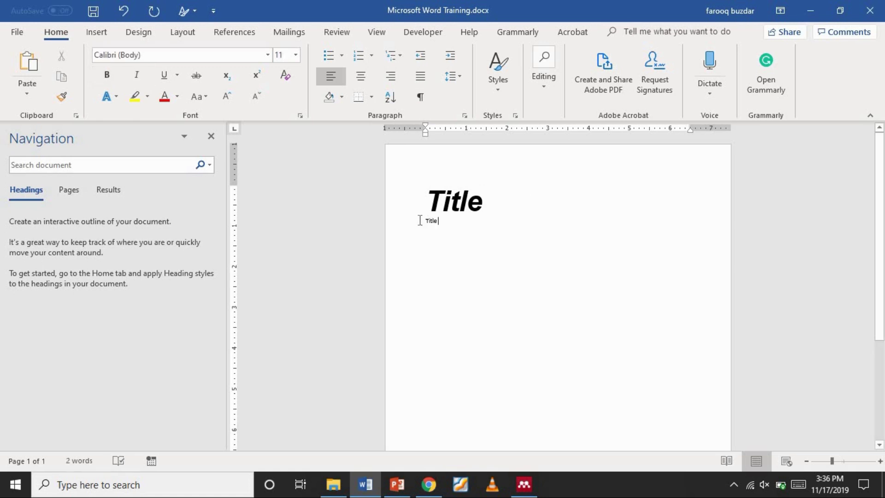
click(419, 220)
click(510, 65)
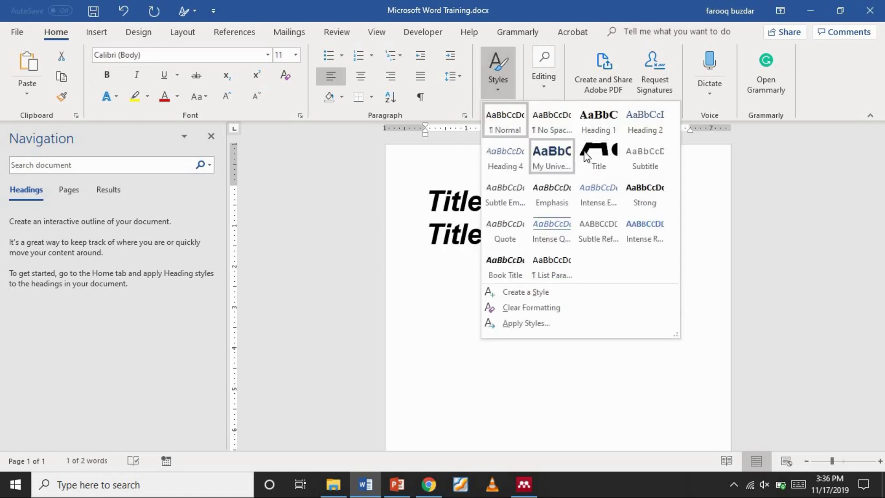
click(602, 159)
Step: Add the word "Introduction" a few lines below the second title, correcting its spelling
click(501, 244)
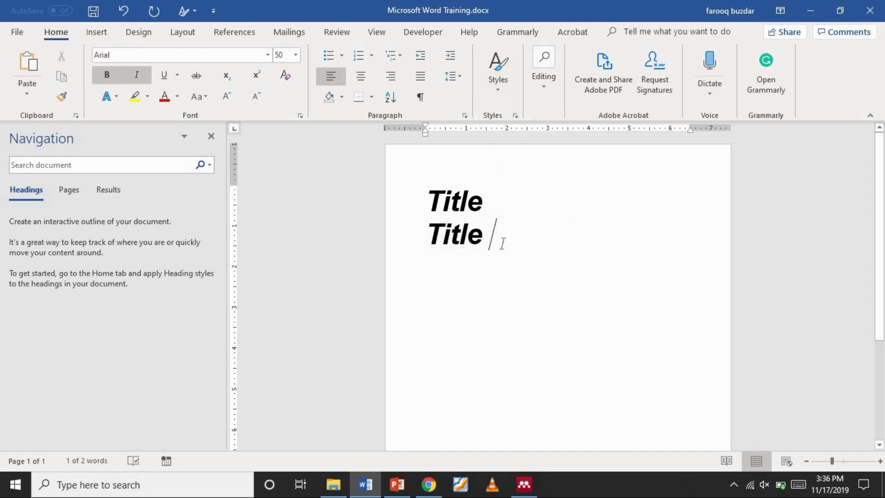
key(Return)
key(Return)
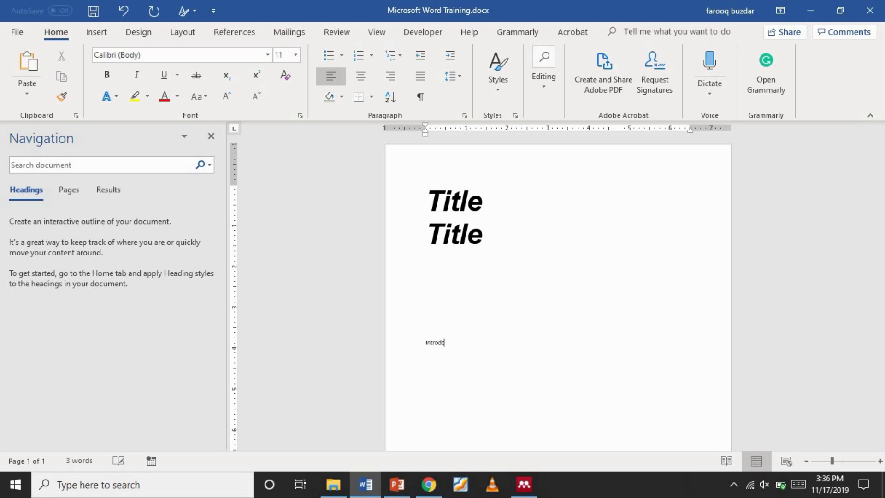
text(Introdction)
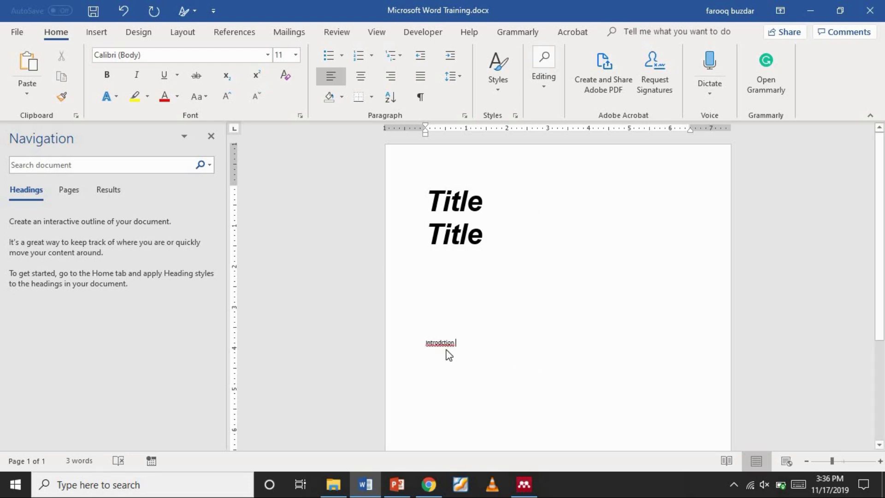
right_click(440, 343)
click(499, 204)
Step: Apply the Title style to the word "Introduction"
drag(462, 346, 425, 344)
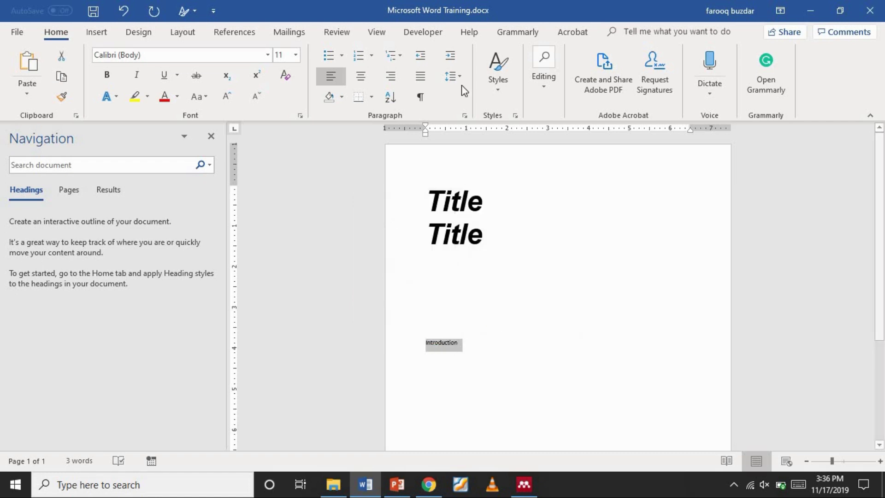
click(498, 74)
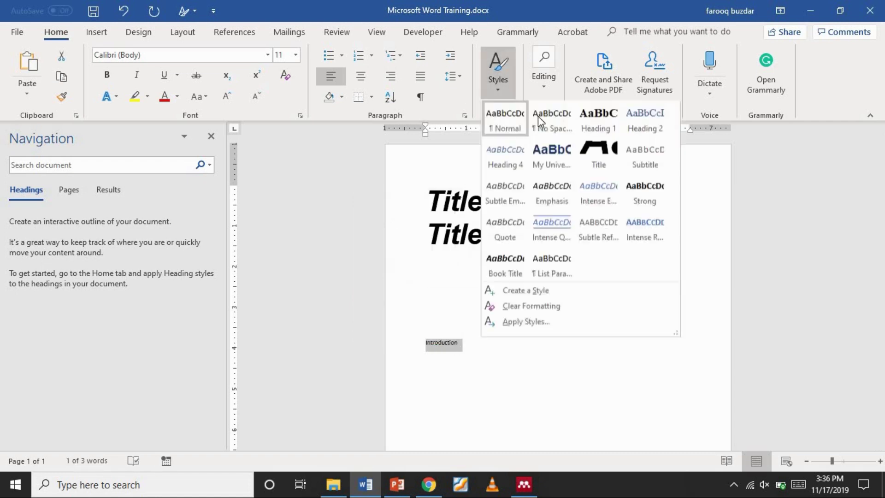
click(600, 155)
click(603, 356)
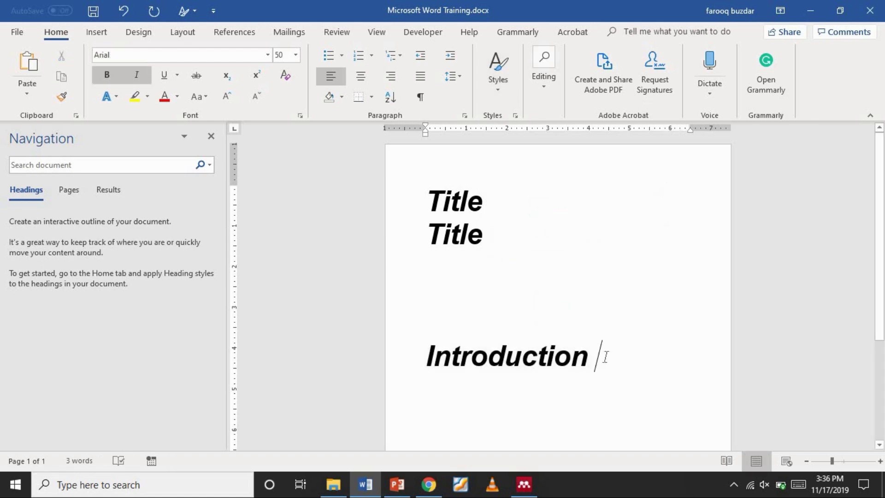
Step: Delete the second "Title" line together with the "Introduction" line
drag(496, 292, 426, 222)
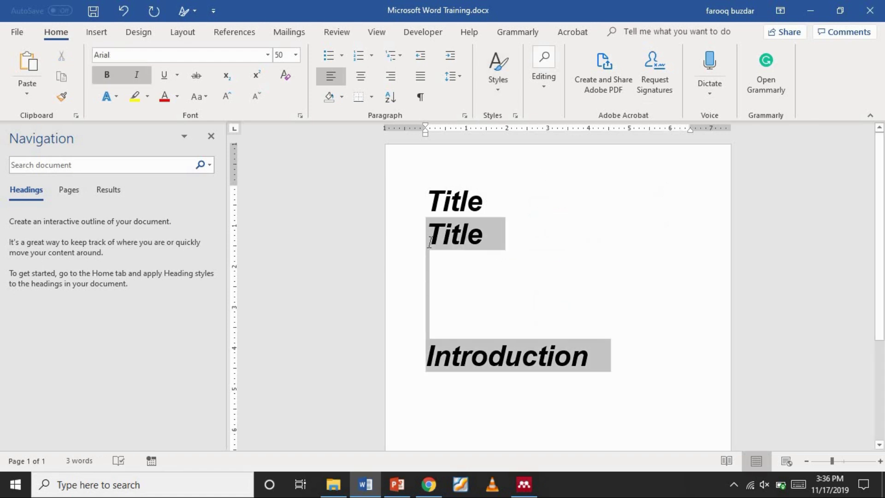
key(Delete)
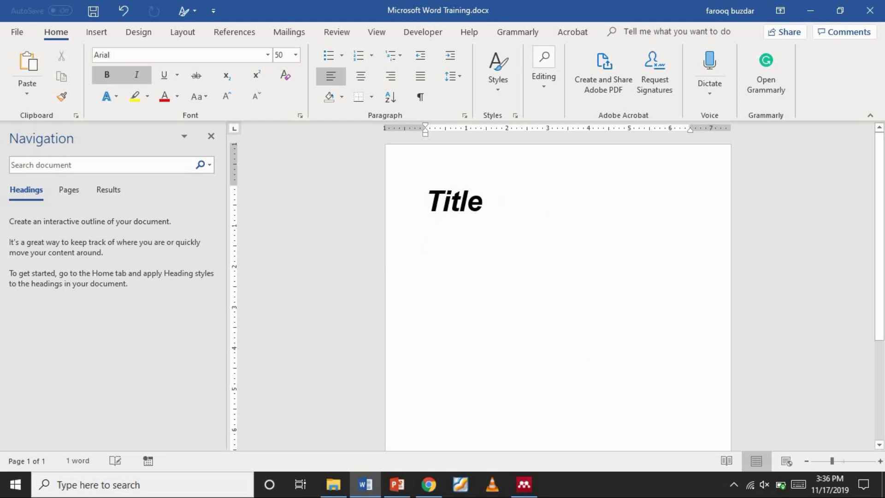
Step: Add the word "Introduction" below the title, leaving a blank line between them and correcting its spelling
key(Return)
text(Introdc)
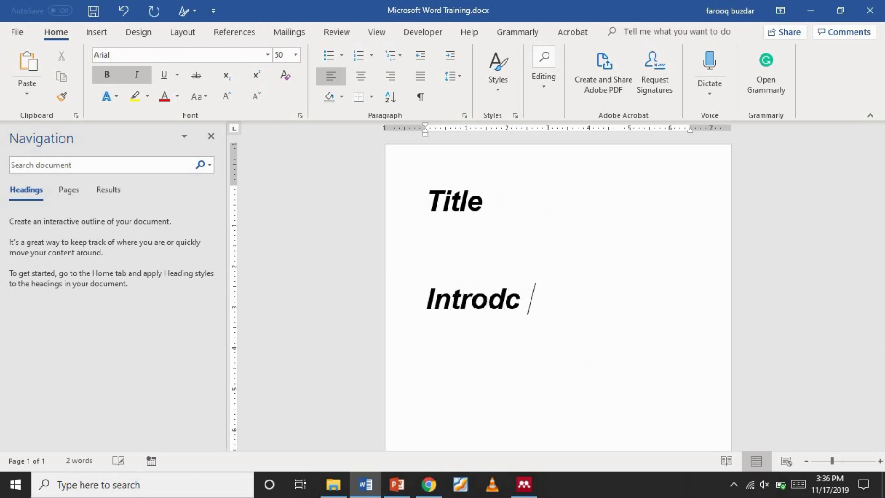
key(BackSpace)
key(BackSpace)
text(uctio)
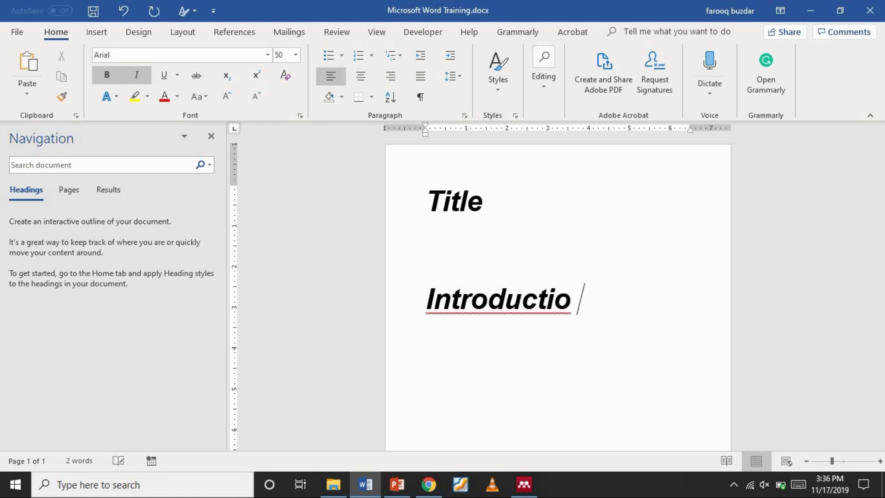
key(BackSpace)
text(n)
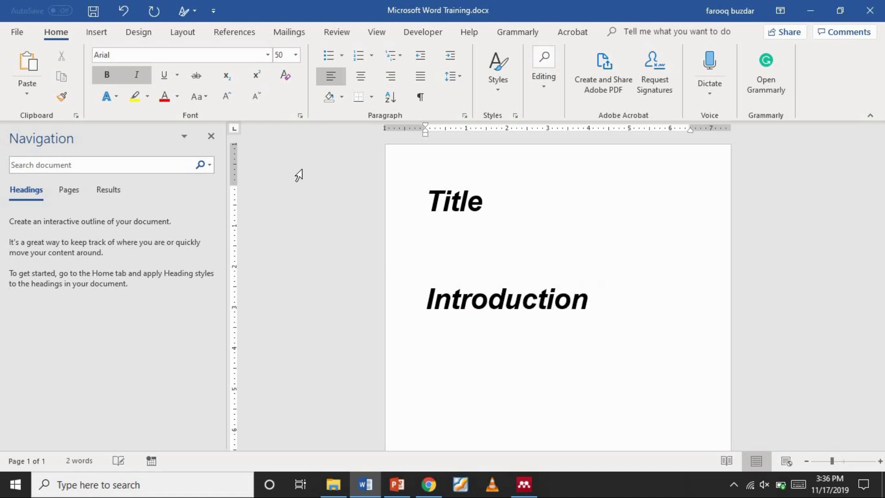
Step: Format the word "Introduction" directly as 14 pt Times New Roman
click(295, 55)
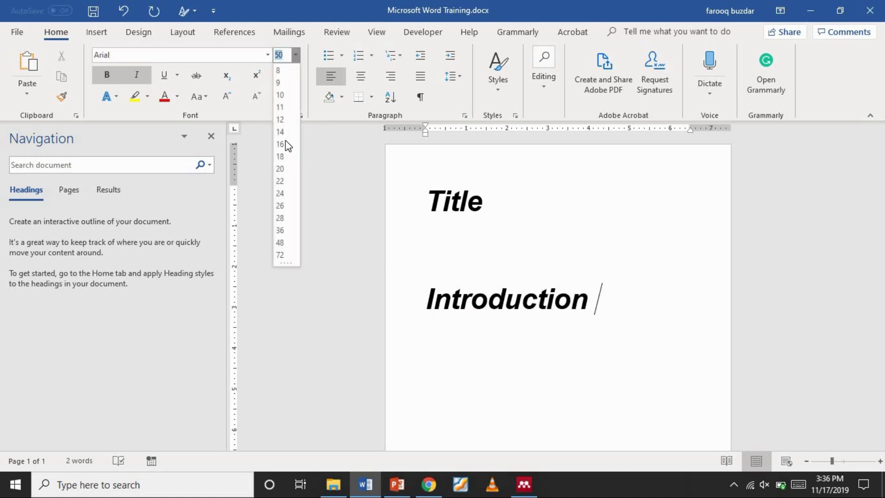
click(286, 132)
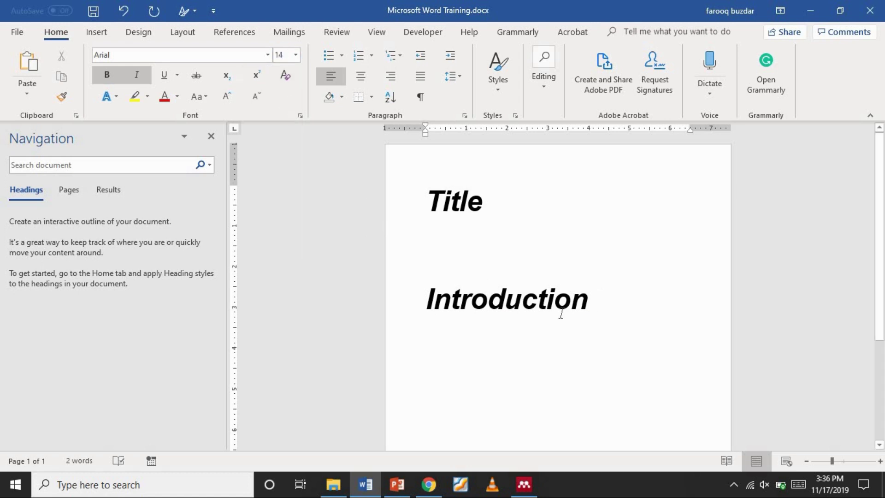
drag(593, 300, 419, 299)
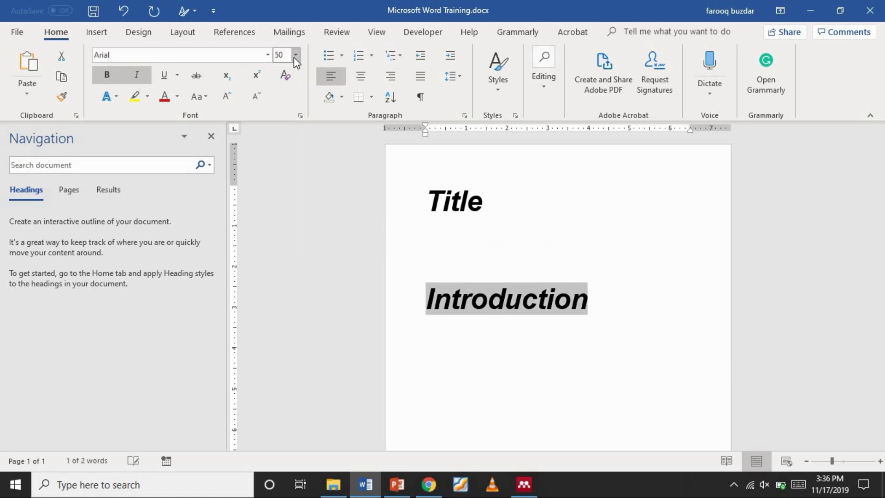
click(285, 131)
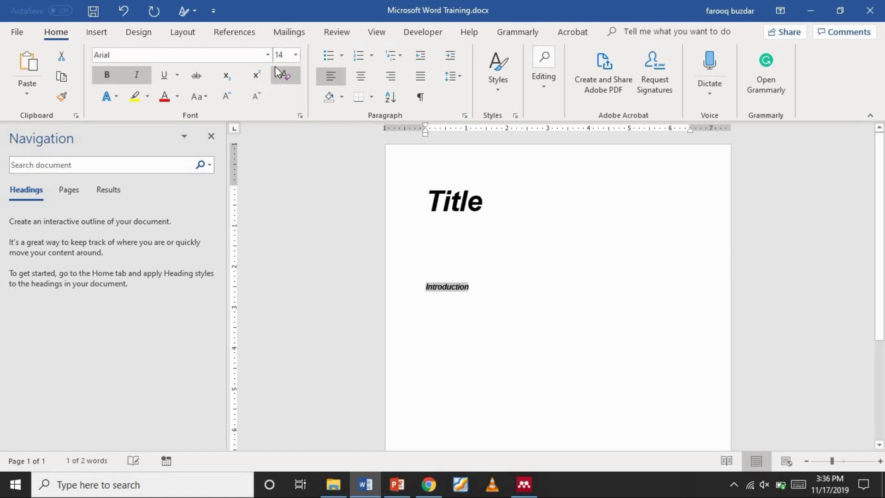
click(267, 55)
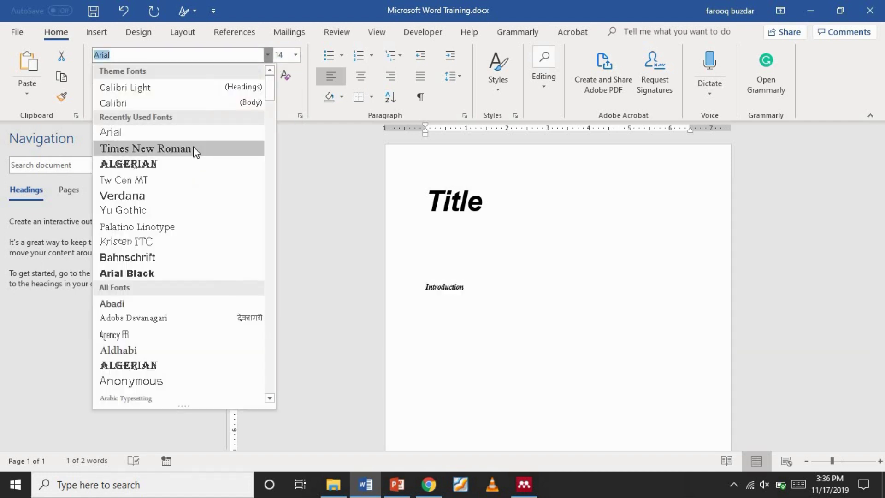
click(194, 147)
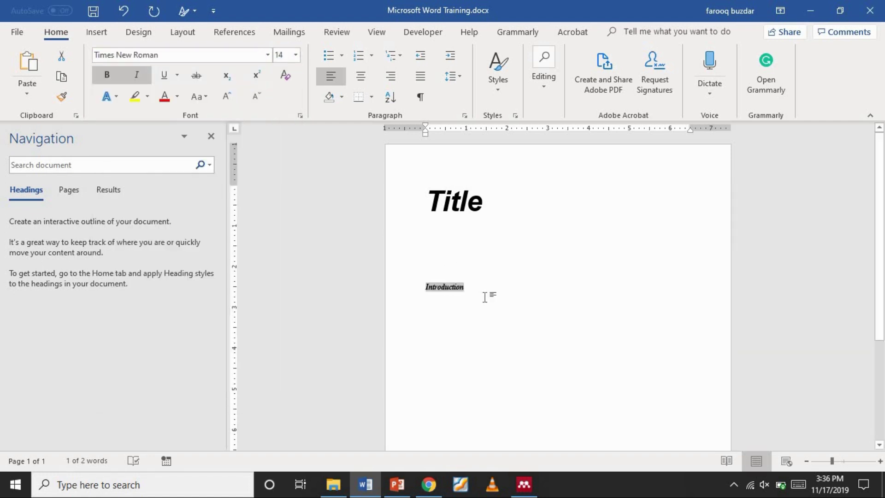
click(466, 283)
click(452, 266)
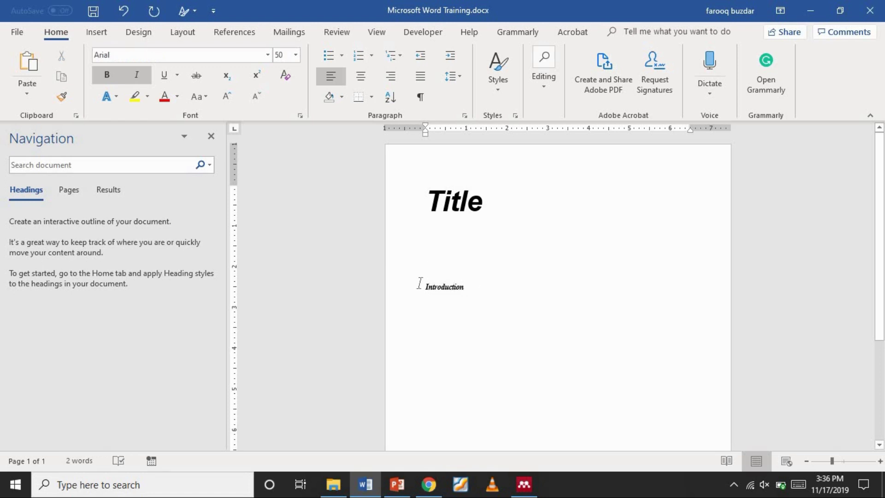
Step: Apply the Heading 1 style to "Introduction" and remove the blank line between it and the title
drag(392, 277, 393, 286)
click(496, 86)
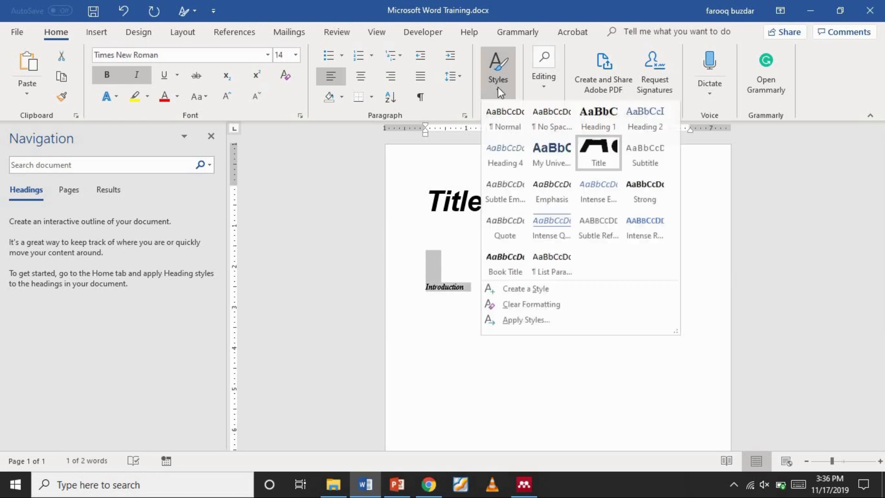
click(596, 118)
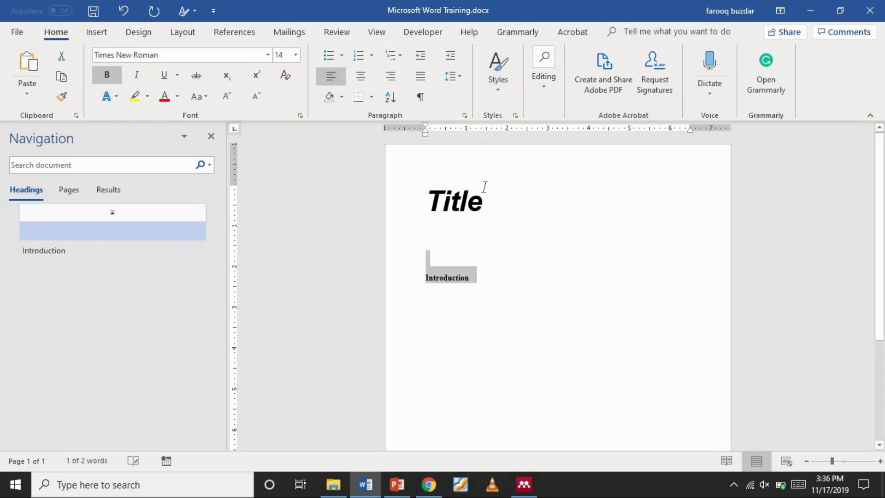
click(450, 249)
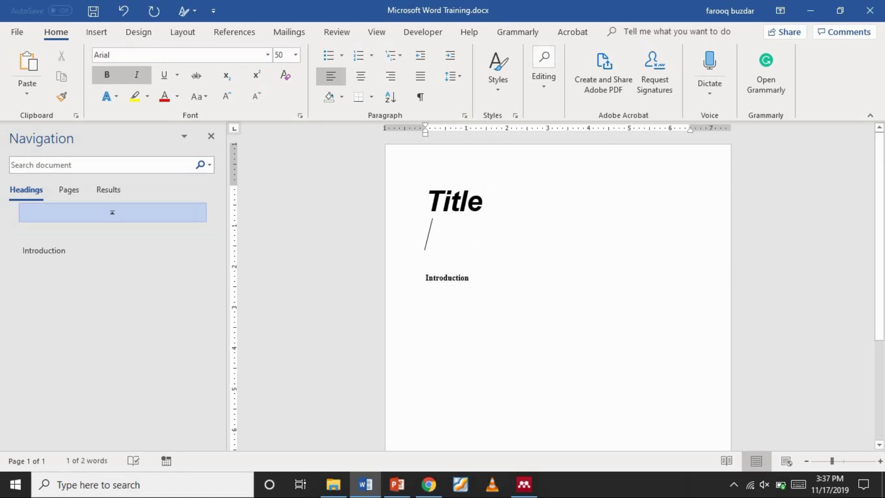
key(BackSpace)
Step: Open the Heading 1 style for modification and change its font to Arial
click(420, 245)
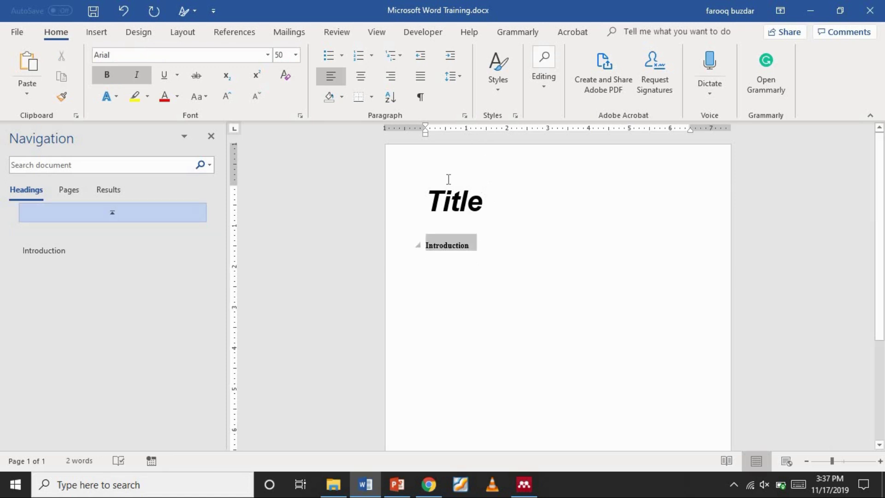
click(495, 82)
right_click(602, 123)
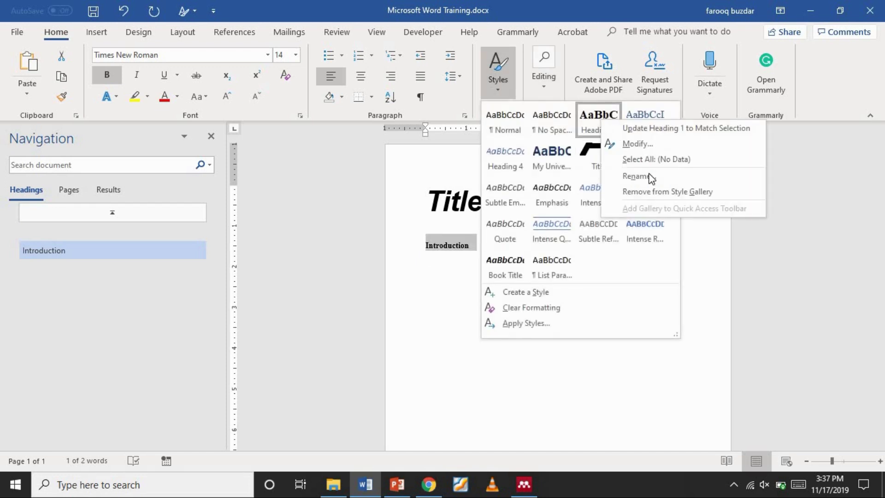
click(636, 144)
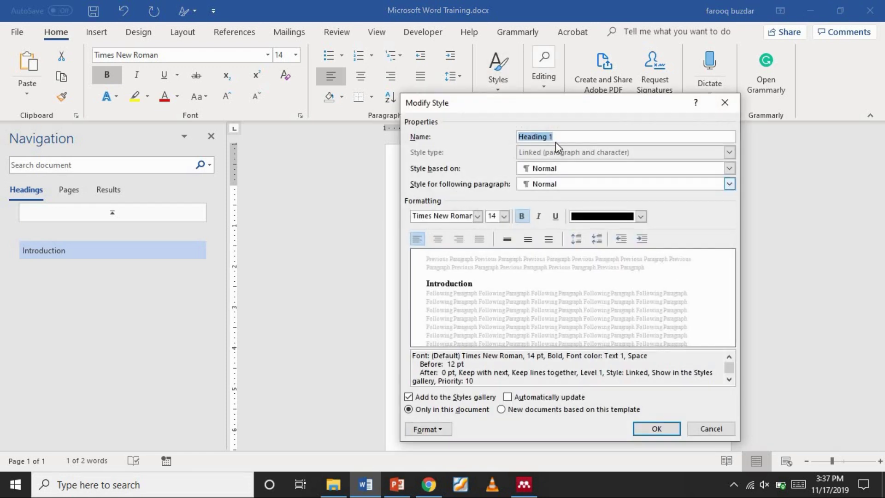
click(477, 216)
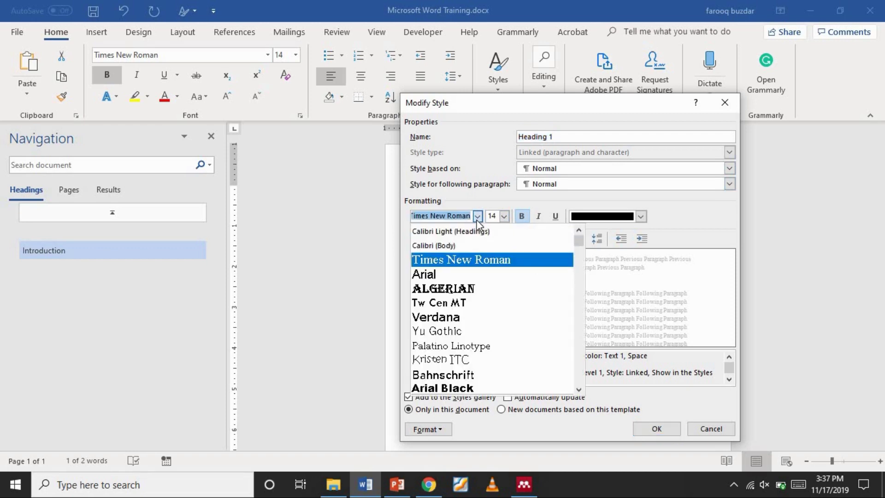
text(Arial)
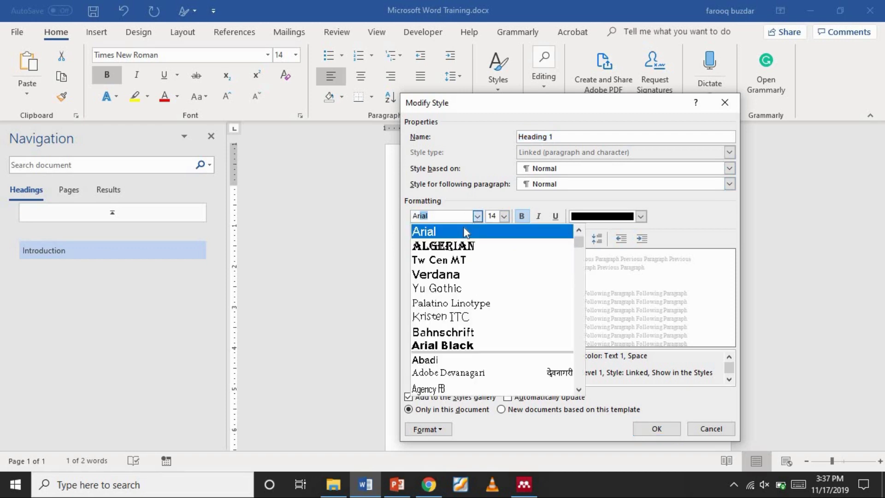
click(463, 233)
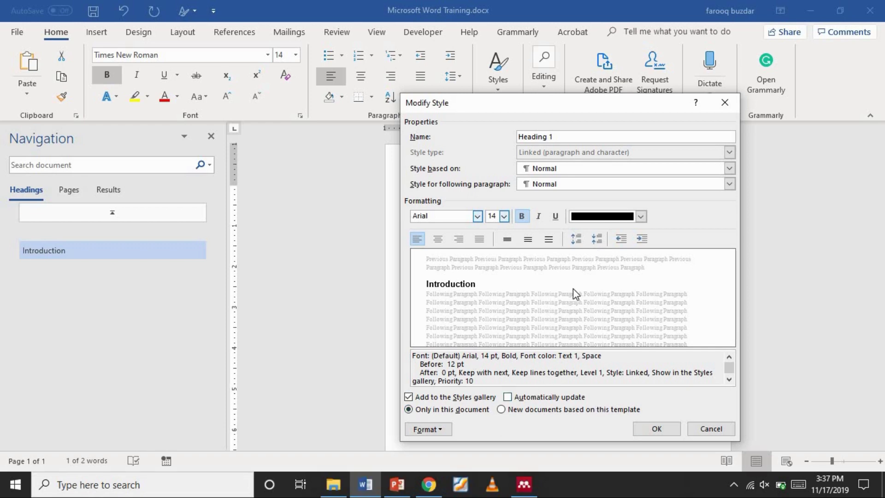
Step: Give Heading 1 spacing of 24 pt before and 12 pt after, 1.5 line spacing and centered alignment, and save the style
click(576, 238)
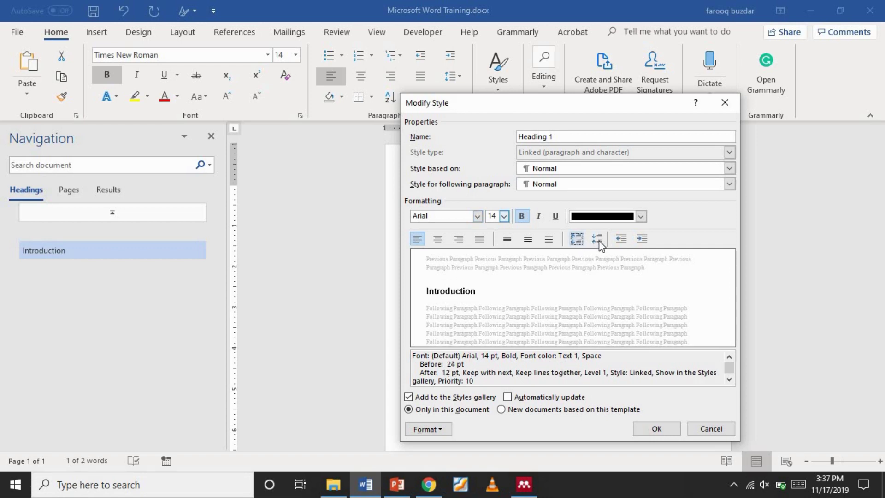
click(529, 239)
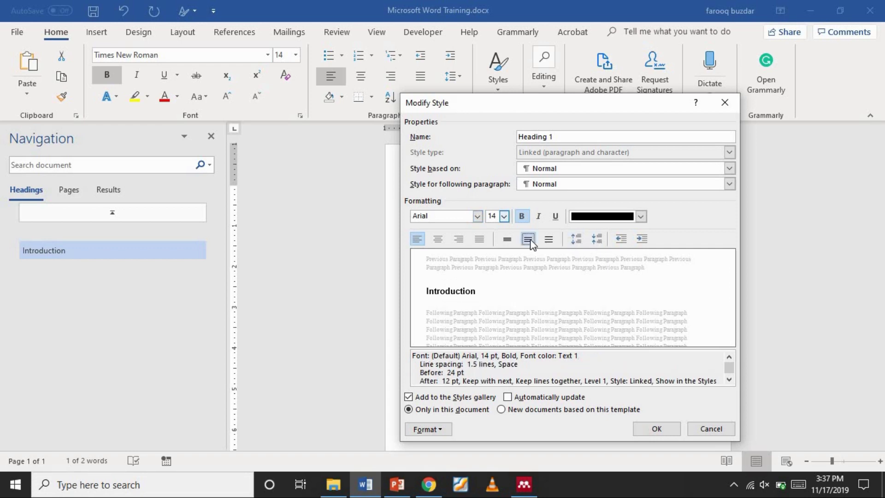
click(438, 239)
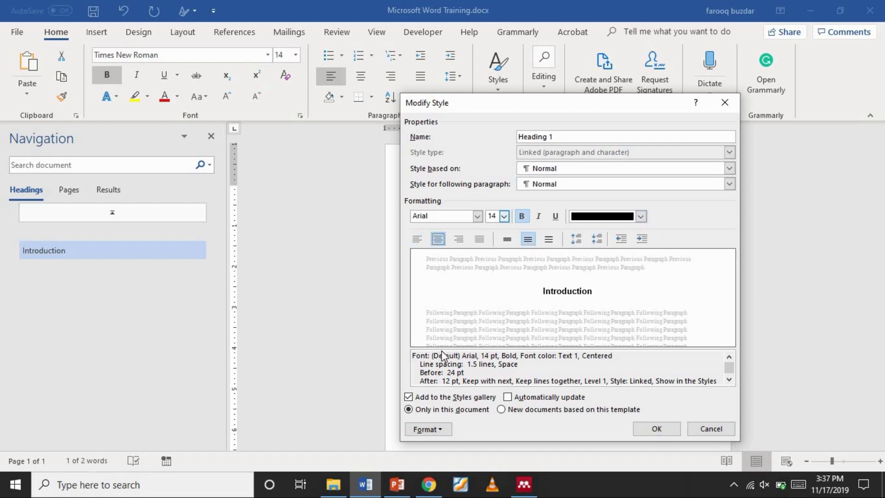
drag(471, 364, 511, 369)
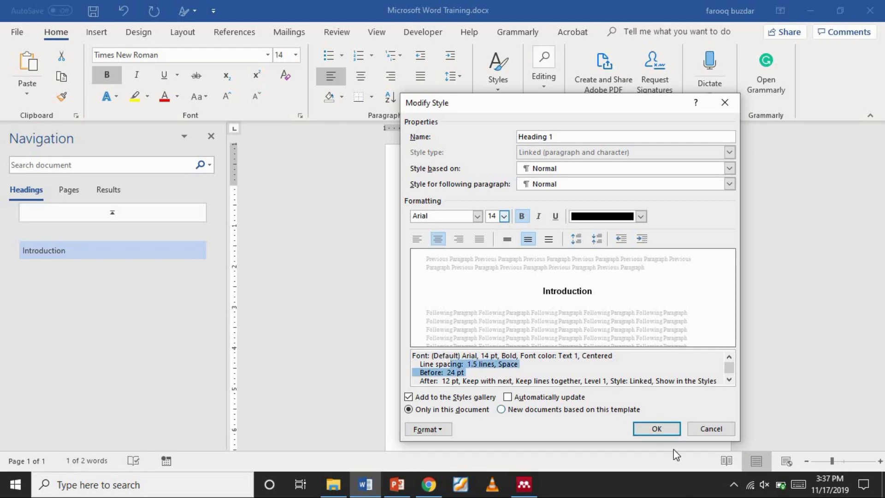
click(657, 429)
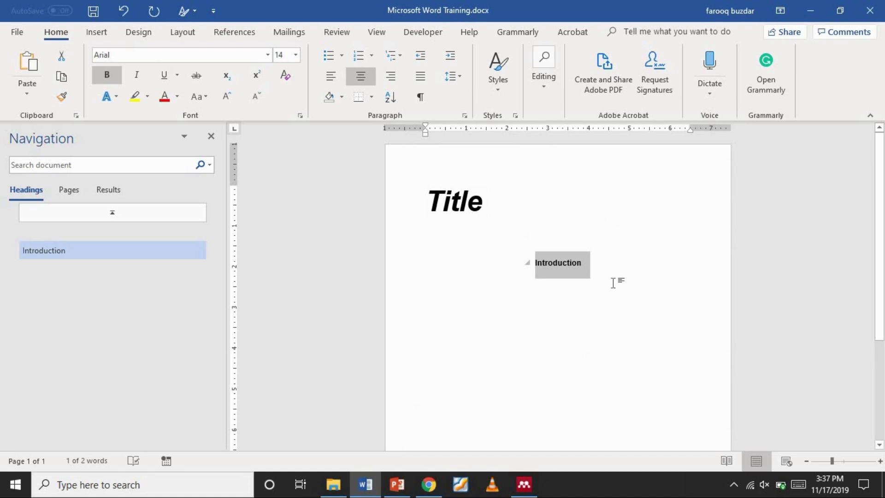
Step: Add the heading text "Literature Review" below "Introduction", leaving a blank line between them
click(603, 262)
key(Return)
key(Return)
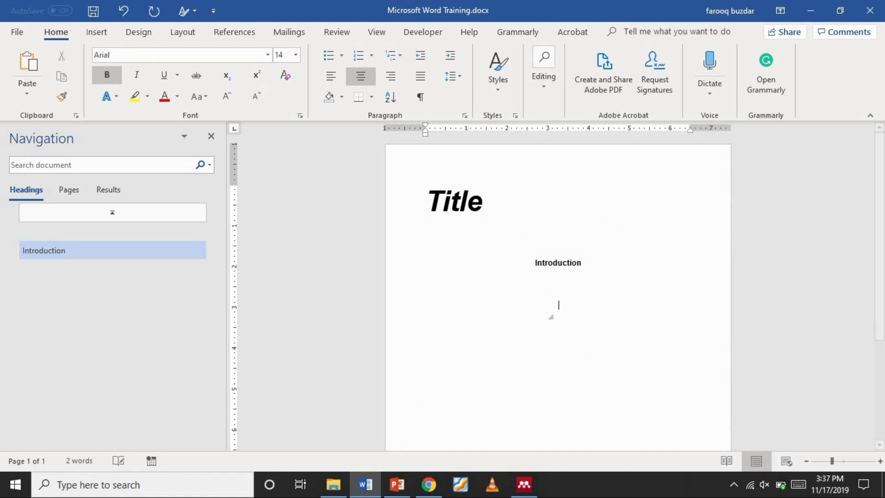
key(BackSpace)
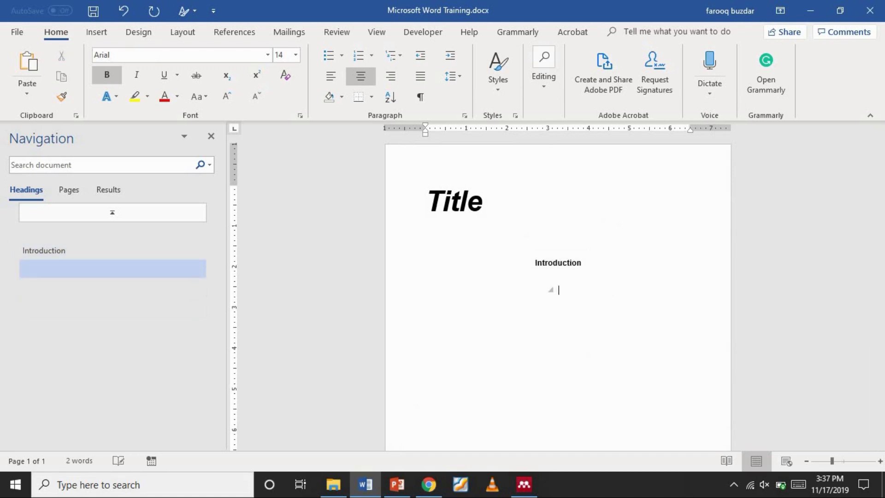
text(Literat)
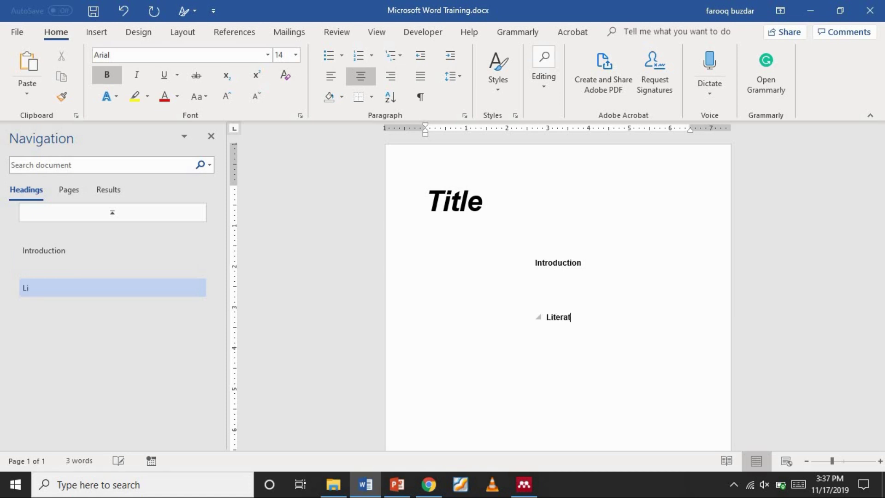
text(ure Review)
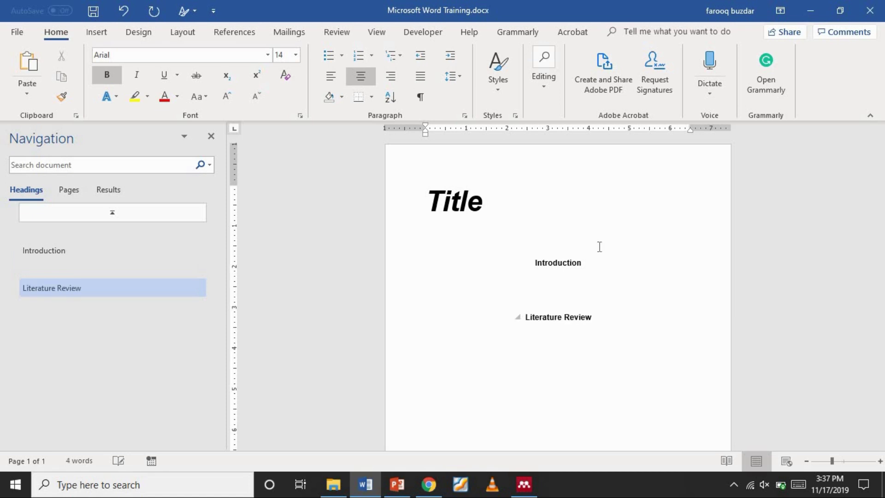
Step: Apply the Heading 1 style to "Literature Review"
drag(520, 316, 599, 316)
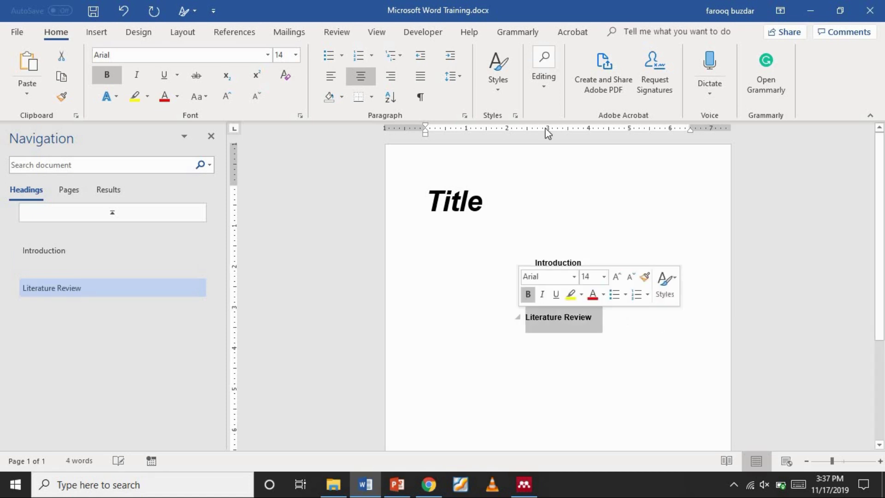
click(497, 81)
click(599, 130)
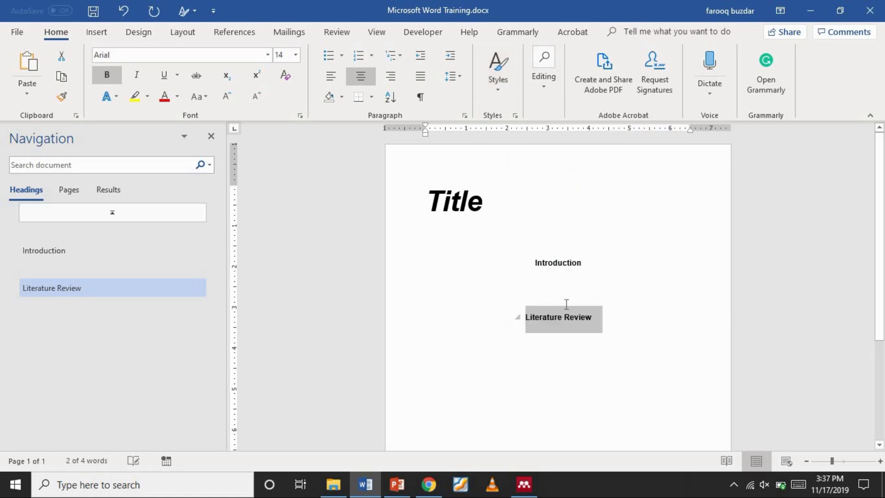
Step: Add the word "Methodology" a few lines below "Literature Review", correct its spelling, and apply the Heading 1 style to it
click(842, 312)
scroll(617, 358, down, 2)
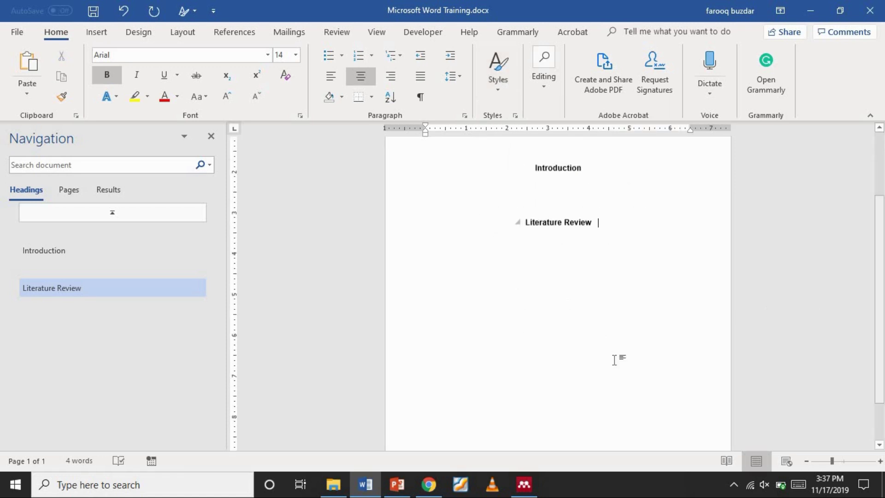
key(Return)
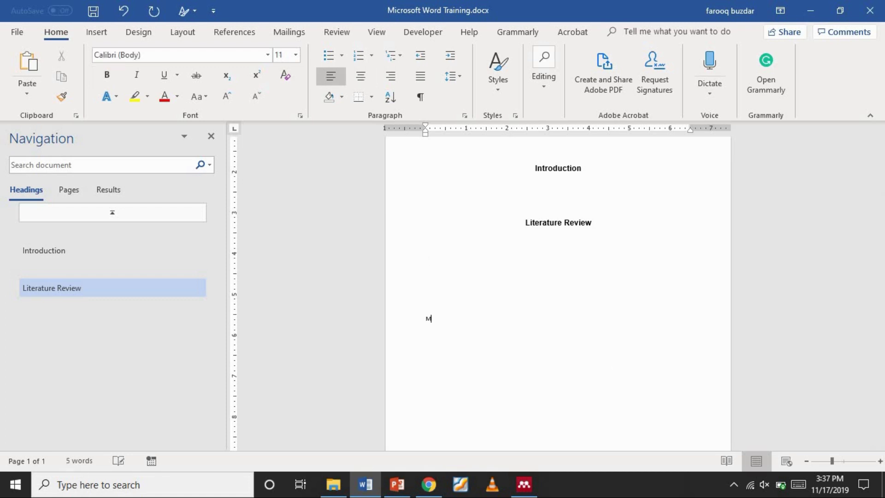
text(Methdology)
right_click(441, 322)
click(513, 192)
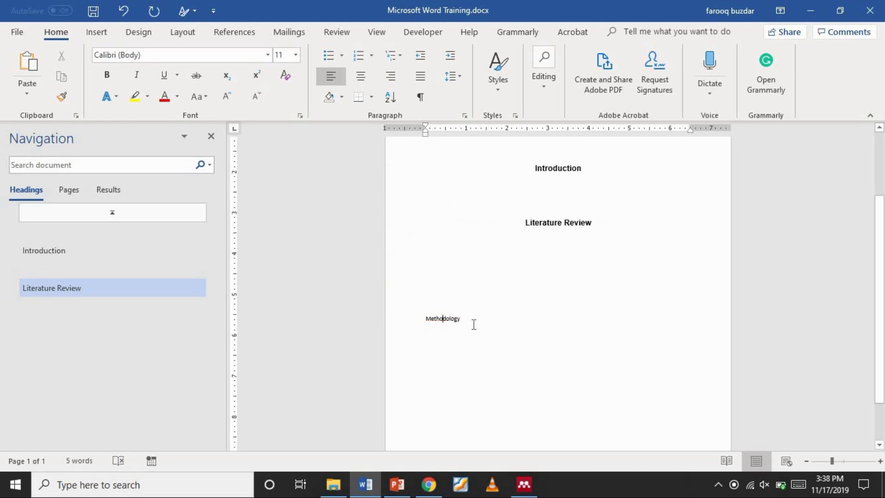
click(497, 85)
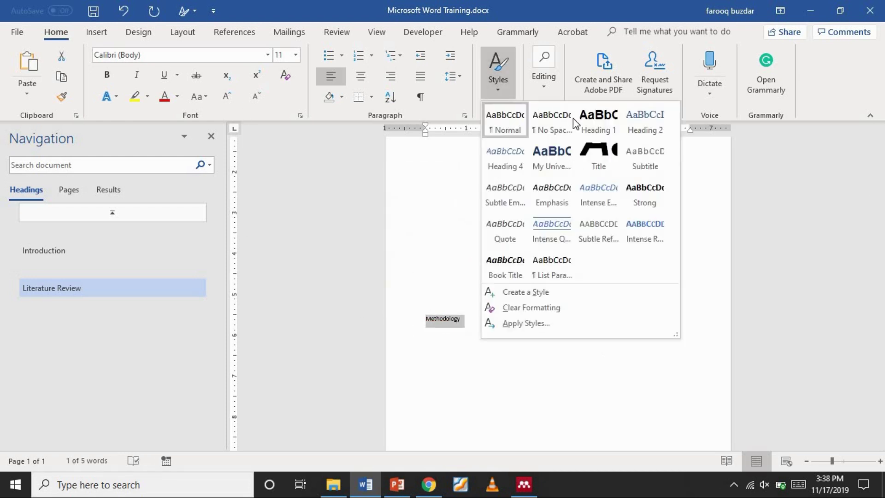
click(601, 118)
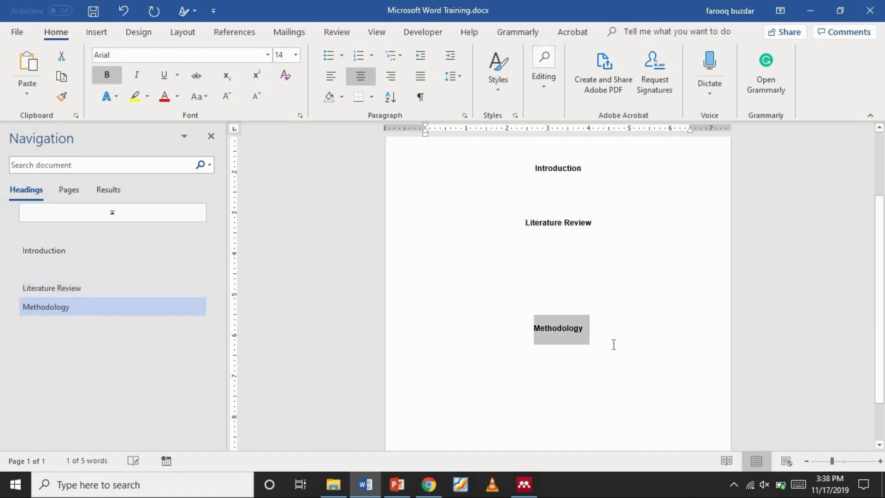
Step: Add the left-aligned text "Chapter Overview" on the blank line between "Introduction" and "Literature Review"
key(Return)
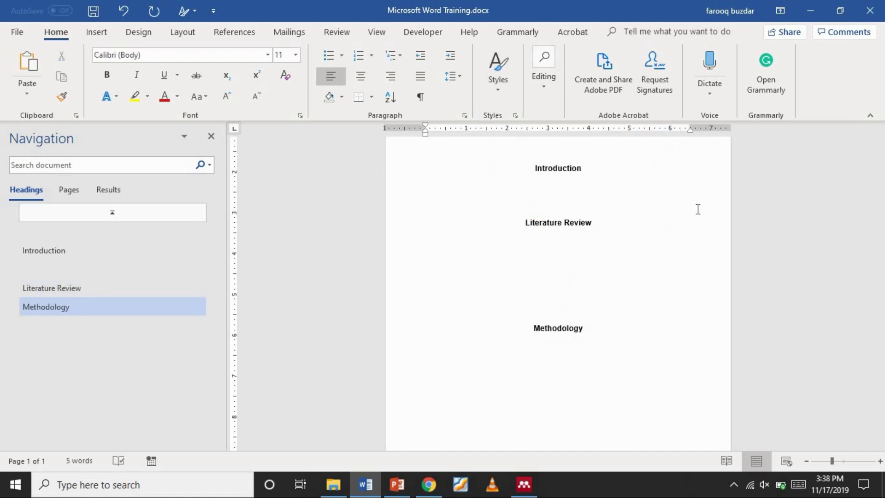
click(601, 155)
key(Up)
key(Up)
key(Down)
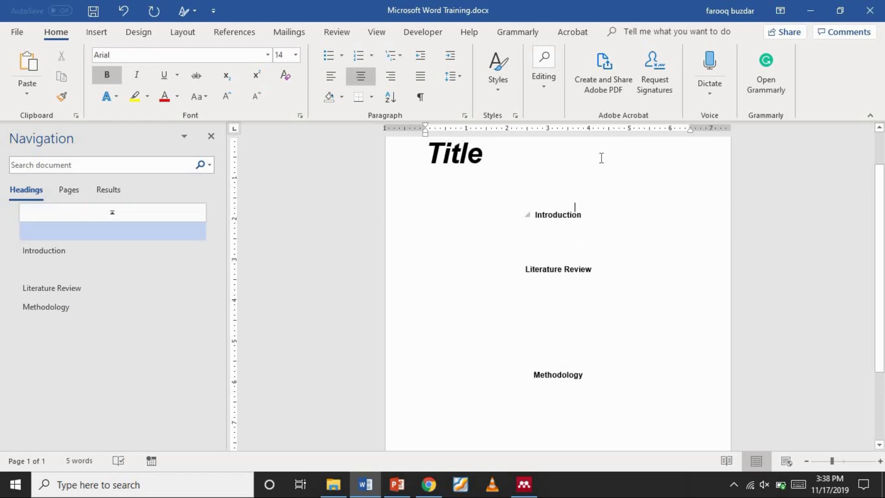
key(Down)
key(Down)
key(ctrl+l)
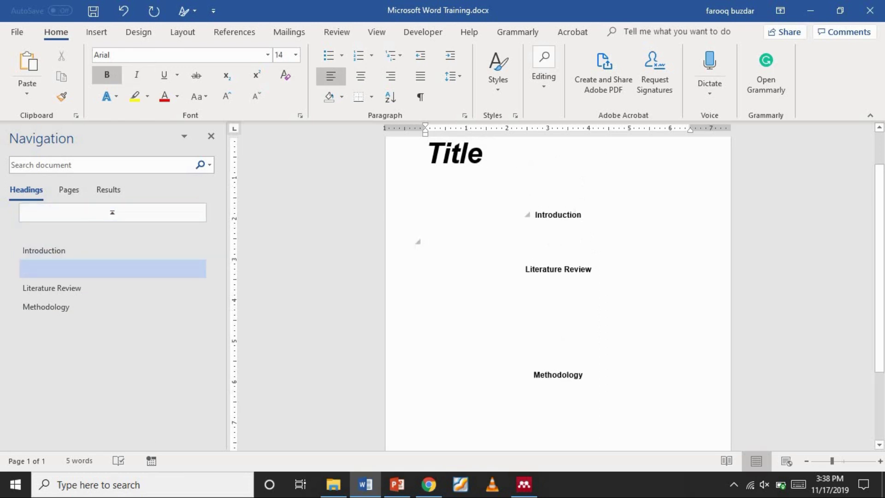
text(Chapter Overview)
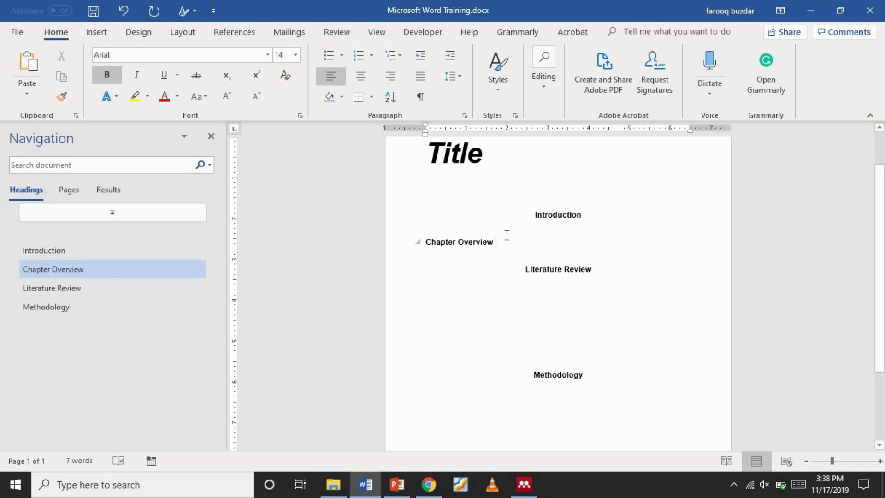
Step: Set "Chapter Overview" to 12 pt and apply the Heading 2 style to it
triple_click(427, 243)
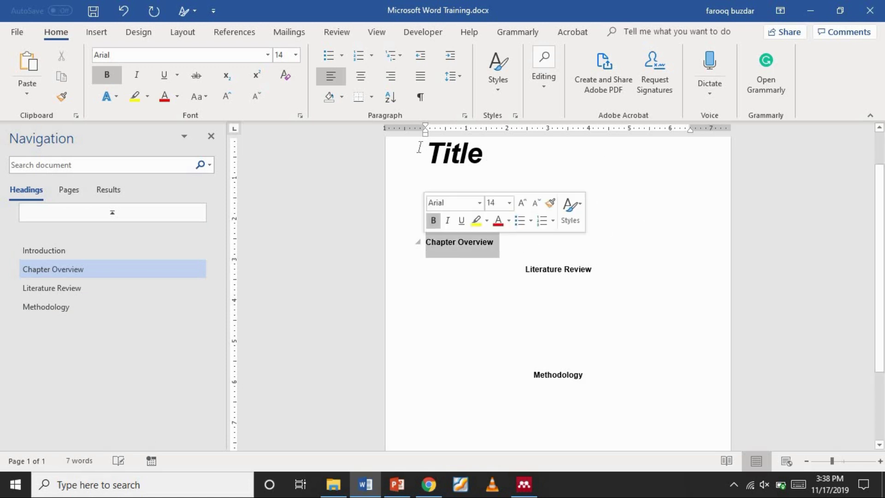
click(295, 55)
click(285, 126)
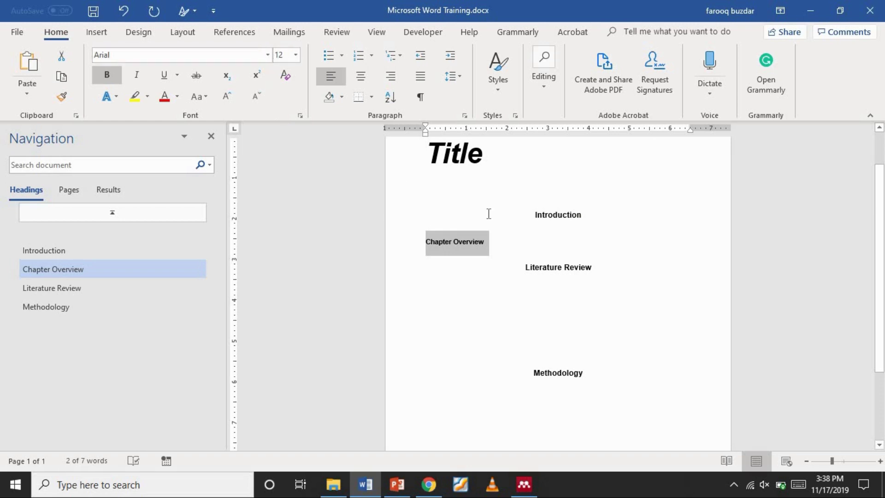
drag(489, 242, 422, 241)
click(485, 83)
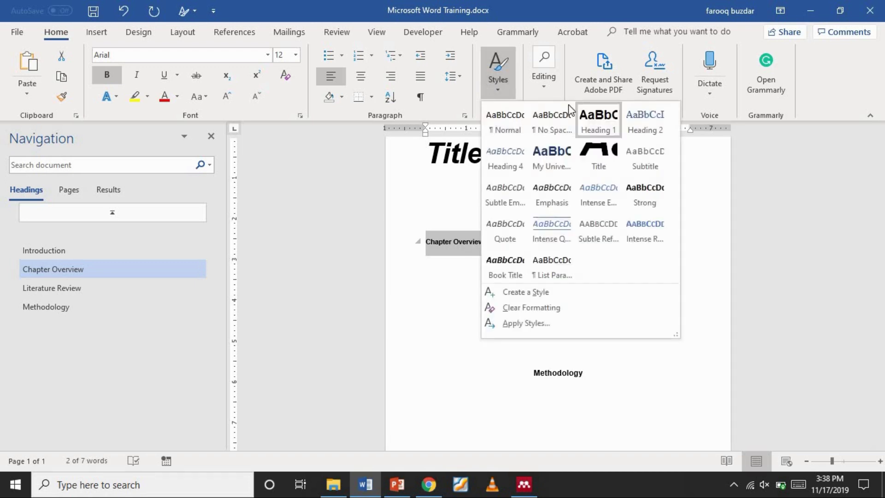
click(638, 121)
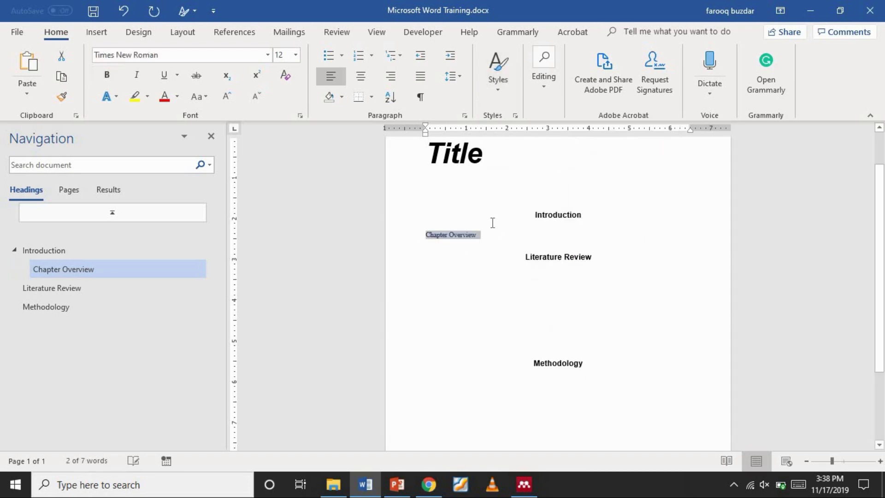
Step: Modify the Heading 2 style to use black Arial text and save the style
click(497, 72)
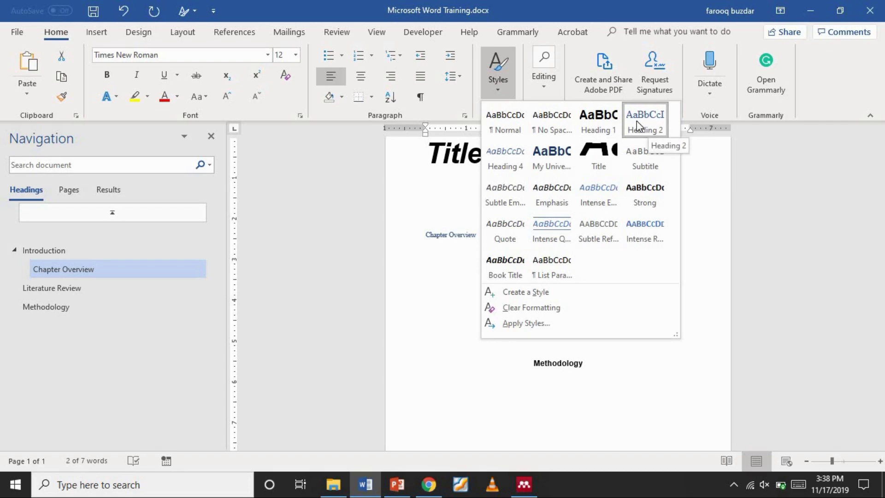
right_click(648, 131)
click(676, 136)
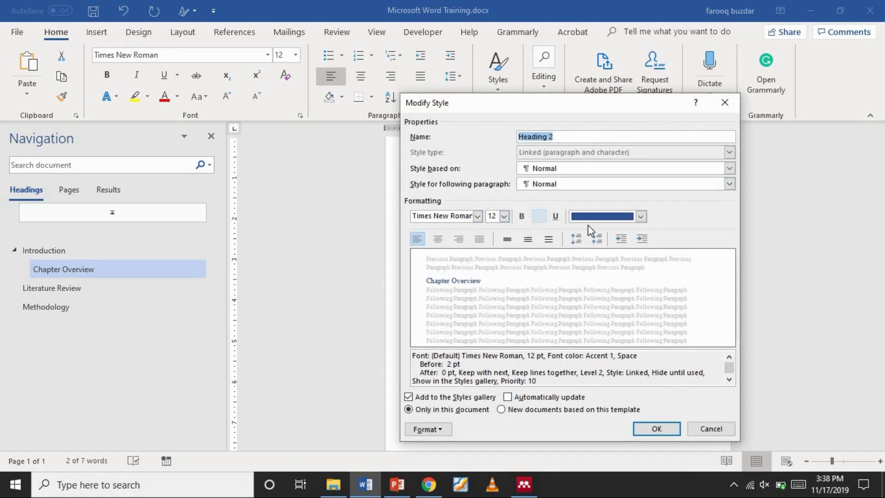
click(640, 217)
click(586, 260)
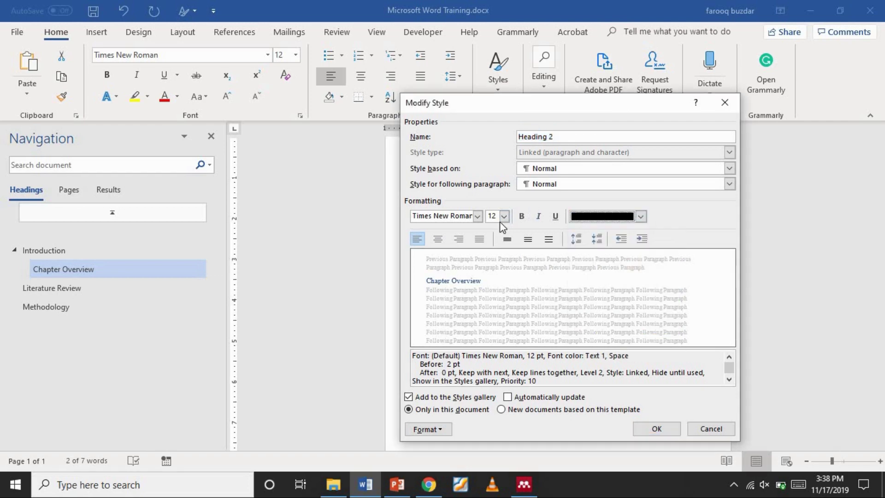
click(477, 216)
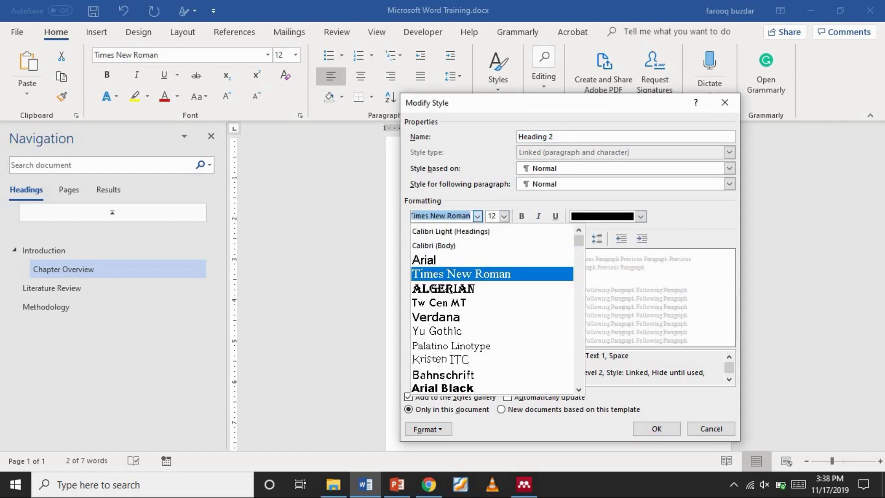
text(Arial)
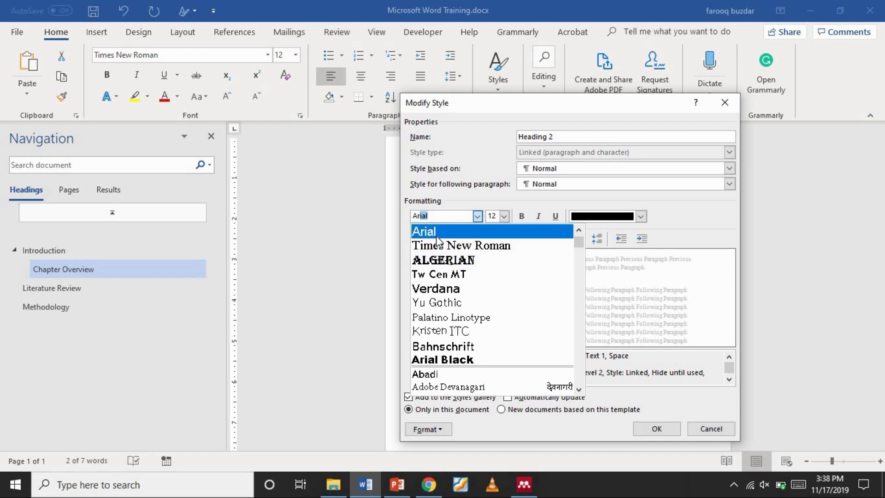
click(436, 235)
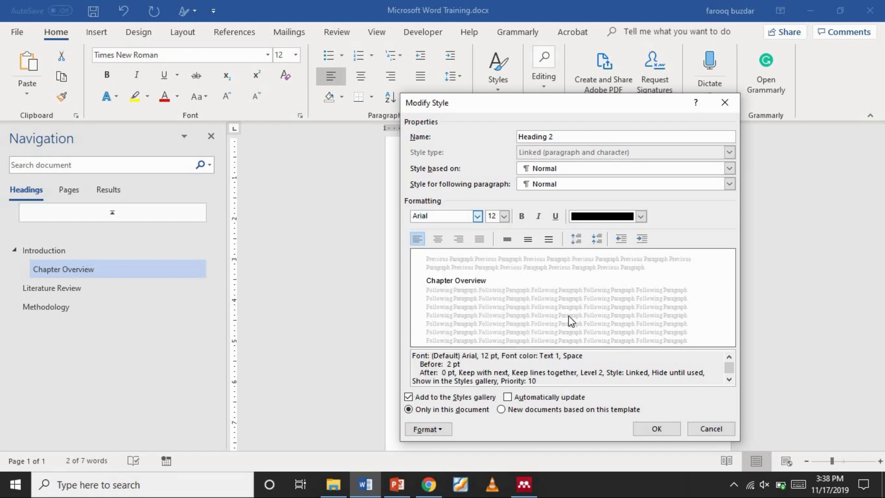
click(655, 429)
Step: Add "Chapter Overview" on the line below "Literature Review" and apply the Heading 2 style to it
click(511, 277)
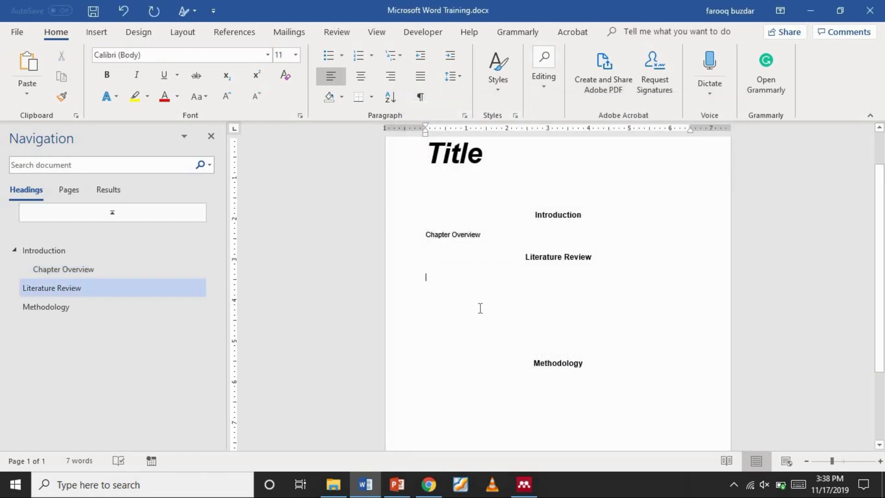
text(ch)
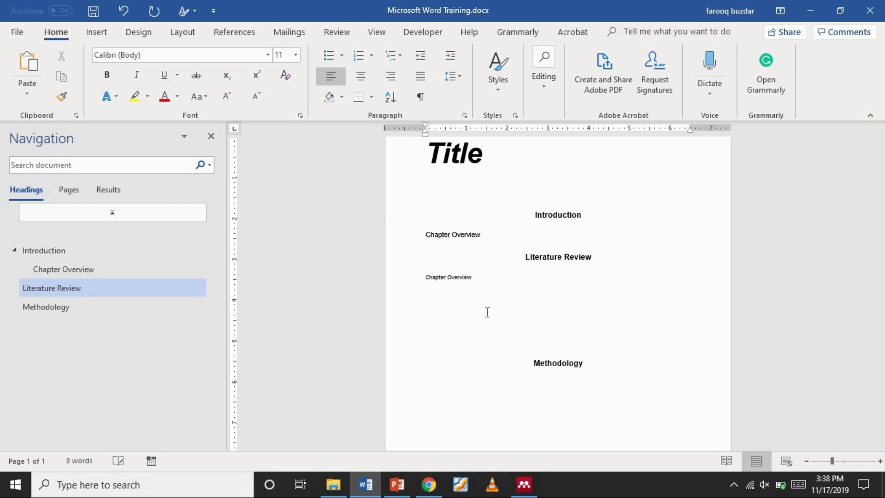
click(418, 277)
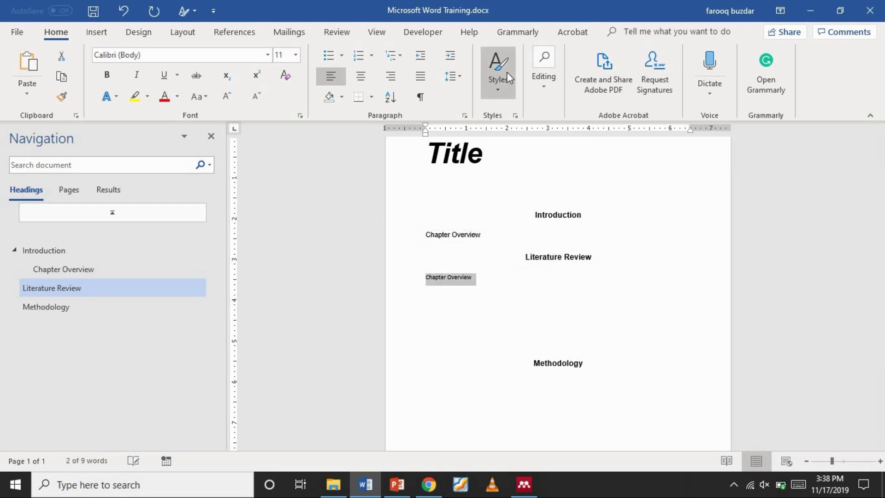
click(509, 78)
click(651, 123)
click(528, 270)
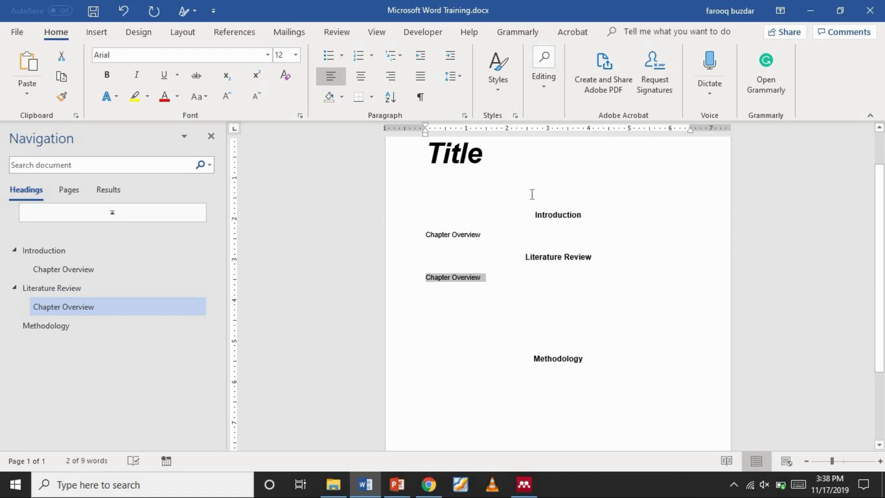
Step: Replace the empty heading line below the title with a Normal line and insert the Automatic Table 1 table of contents there
click(504, 180)
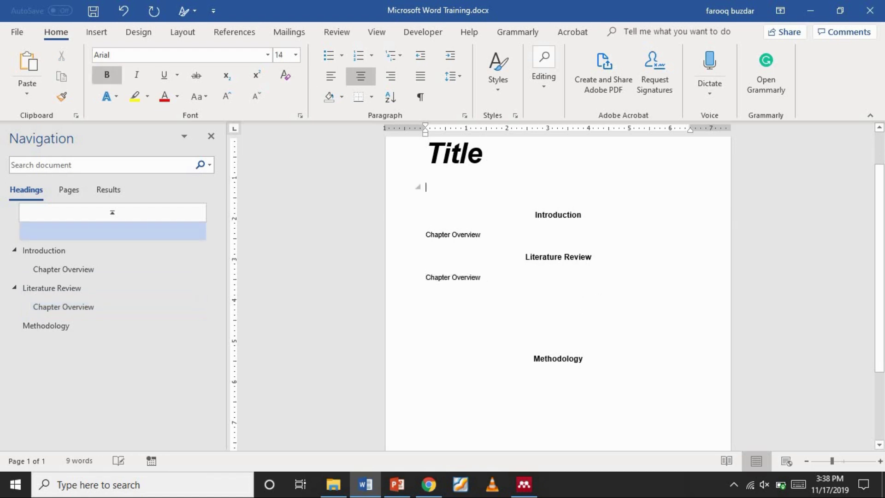
key(BackSpace)
key(Return)
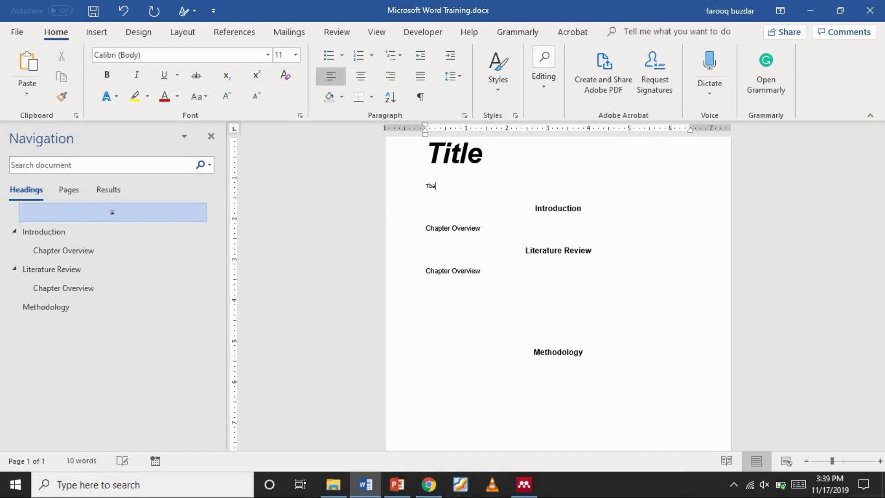
key(BackSpace)
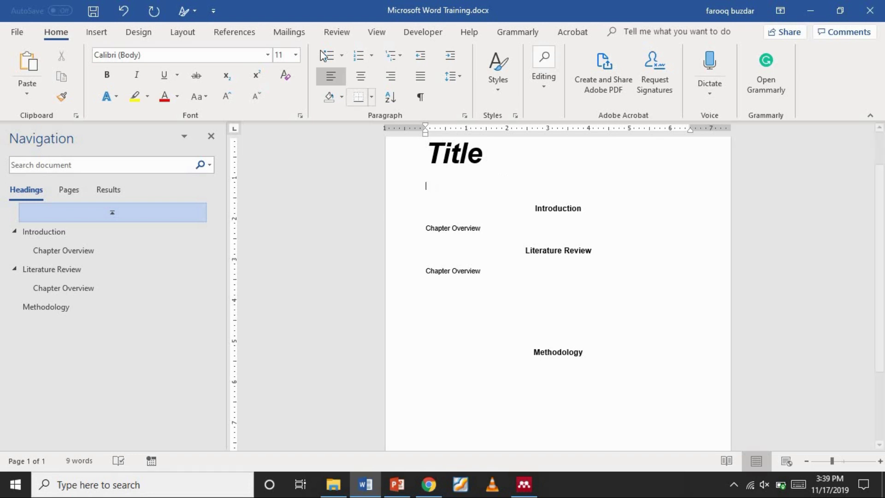
click(234, 32)
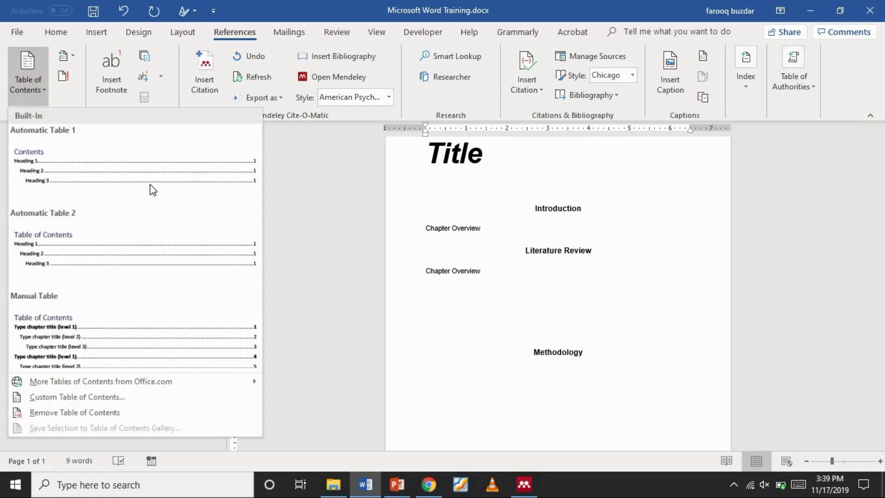
click(106, 179)
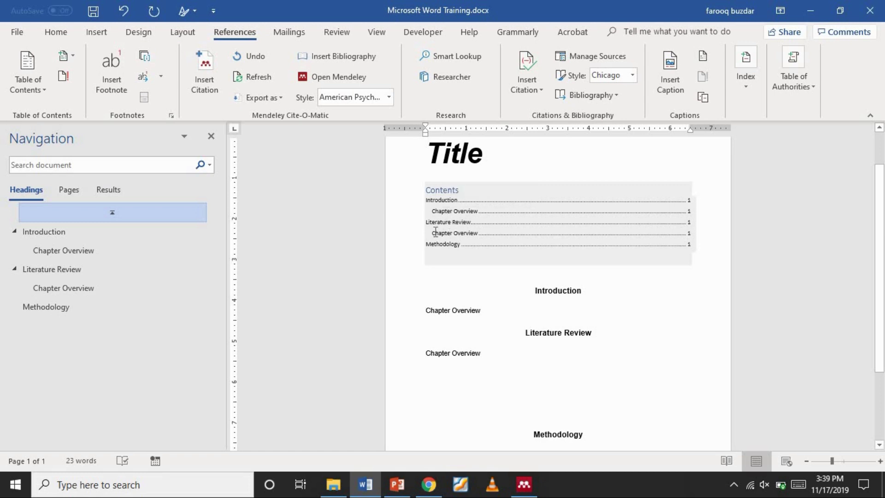
Step: Remove two blank lines between the second "Chapter Overview" and "Methodology"
click(542, 290)
click(541, 396)
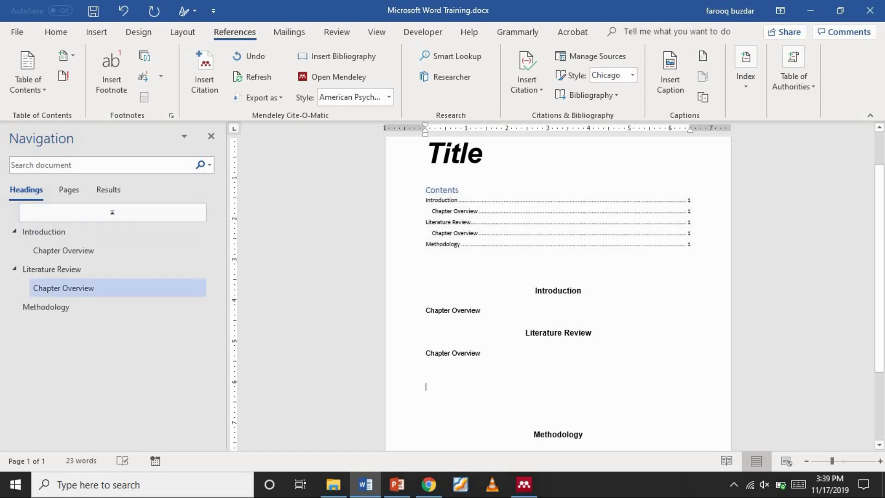
key(BackSpace)
key(BackSpace)
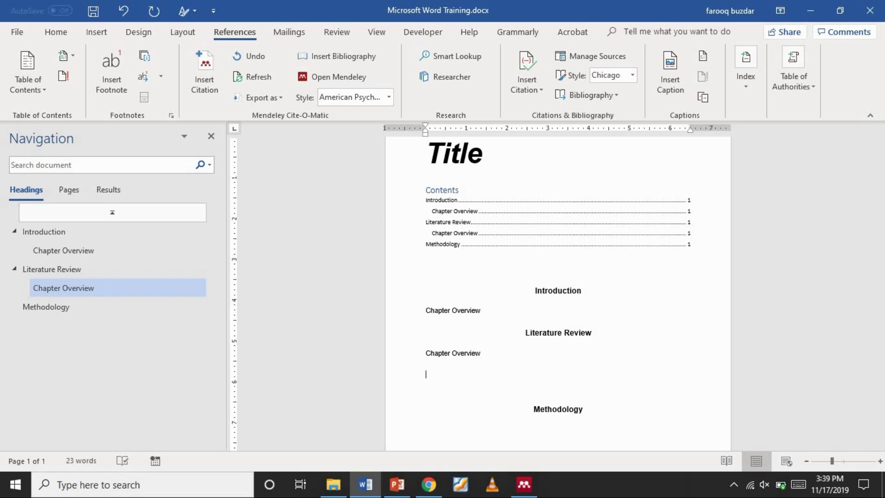
Step: Add a line of body text reading "sdfsdafdafd" below the "Chapter Overview" heading under "Introduction"
click(522, 309)
key(Return)
text(so)
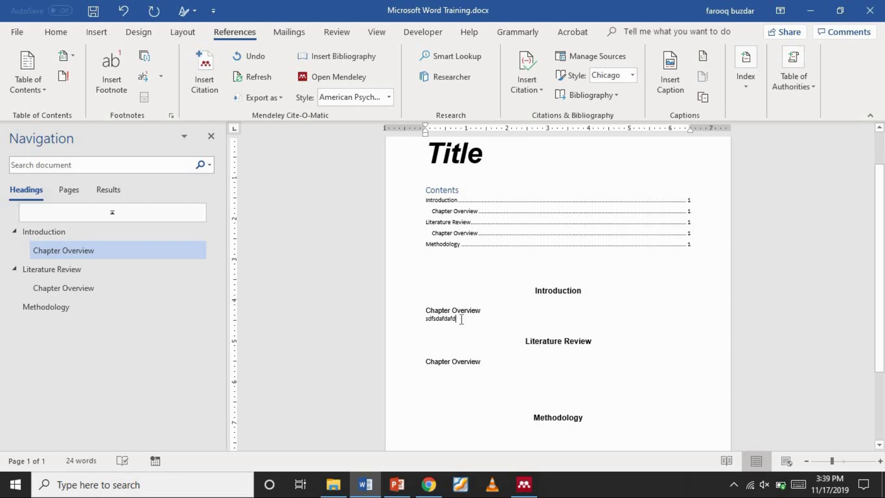
Step: Select the new body text and modify the Normal style to use Arial at 12 pt
drag(461, 319, 417, 318)
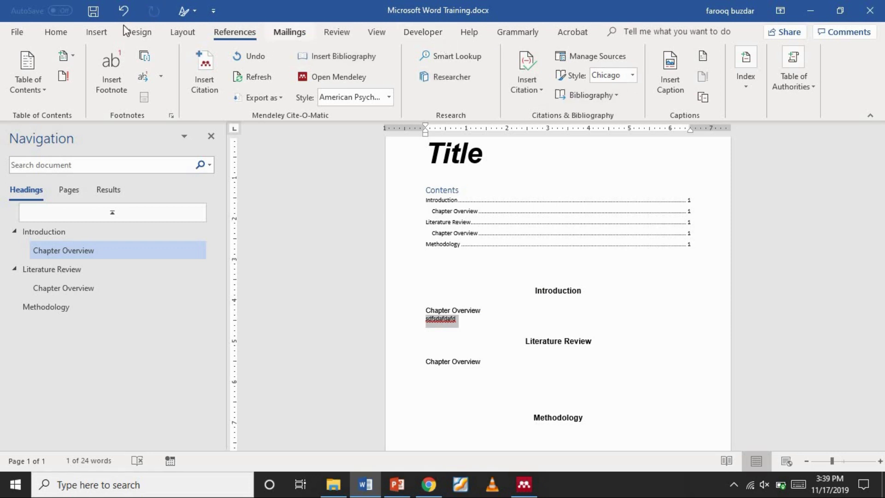
click(50, 34)
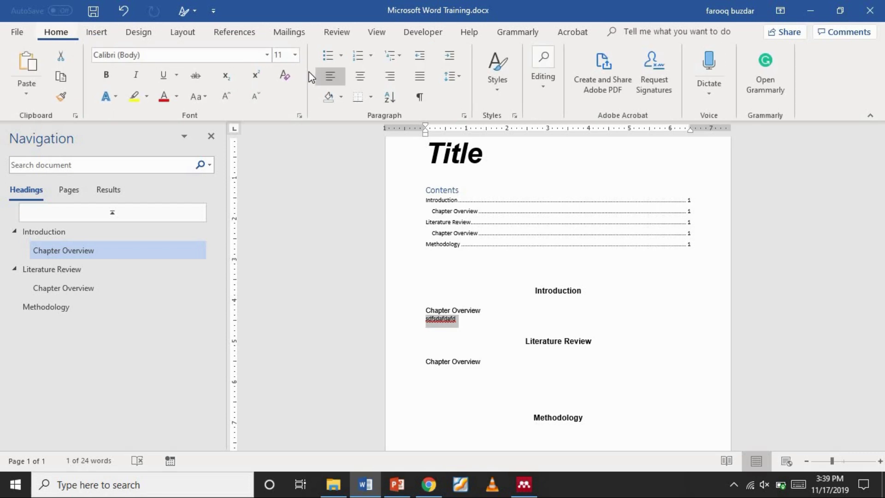
click(490, 91)
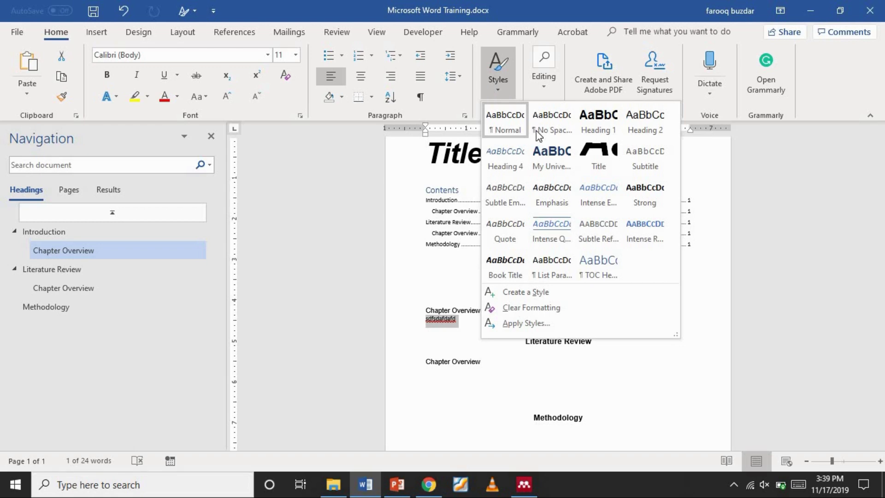
right_click(501, 125)
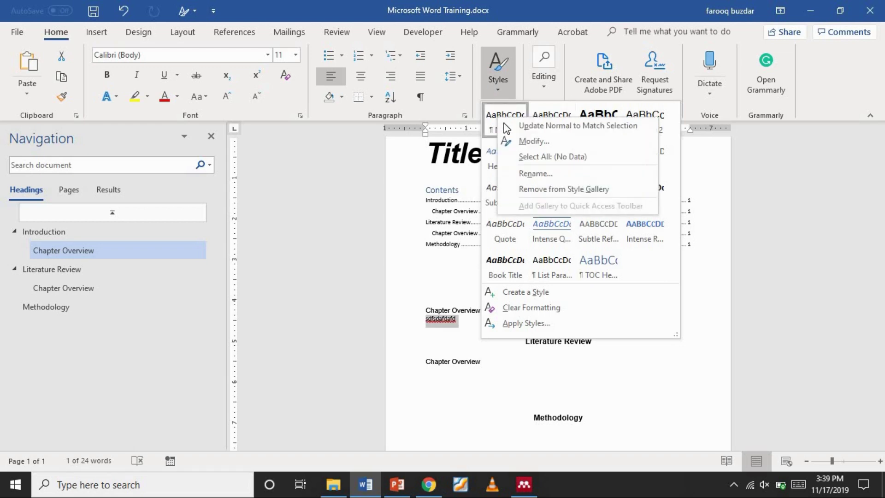
click(533, 142)
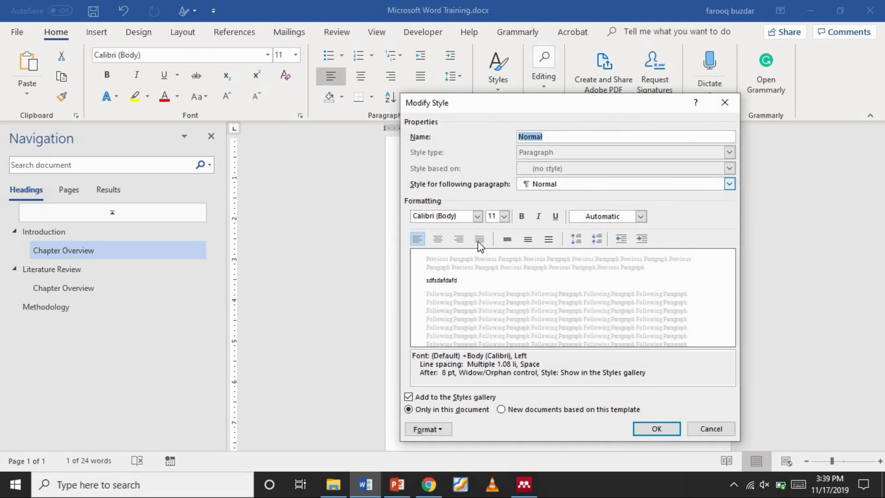
click(478, 217)
text(Art)
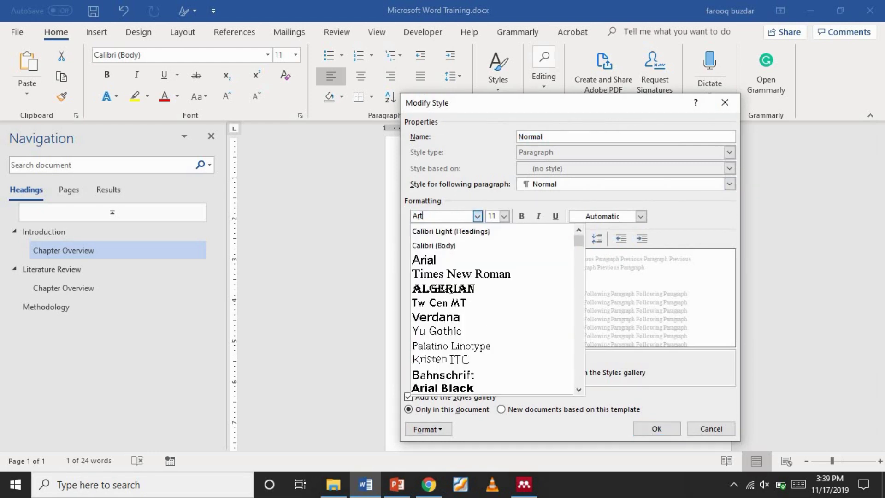
key(BackSpace)
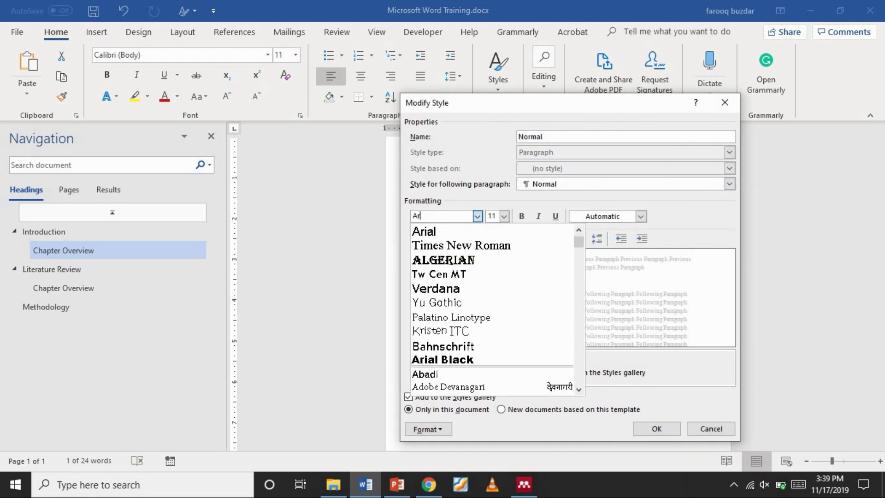
click(441, 230)
click(504, 216)
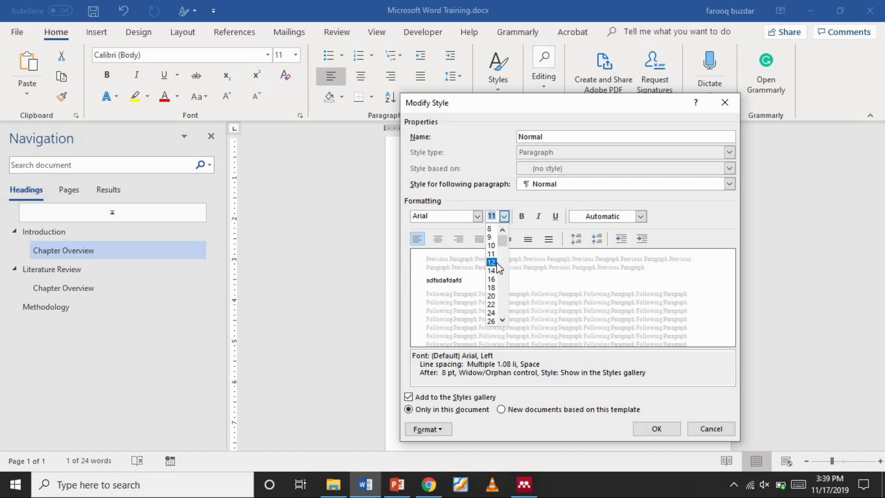
click(498, 262)
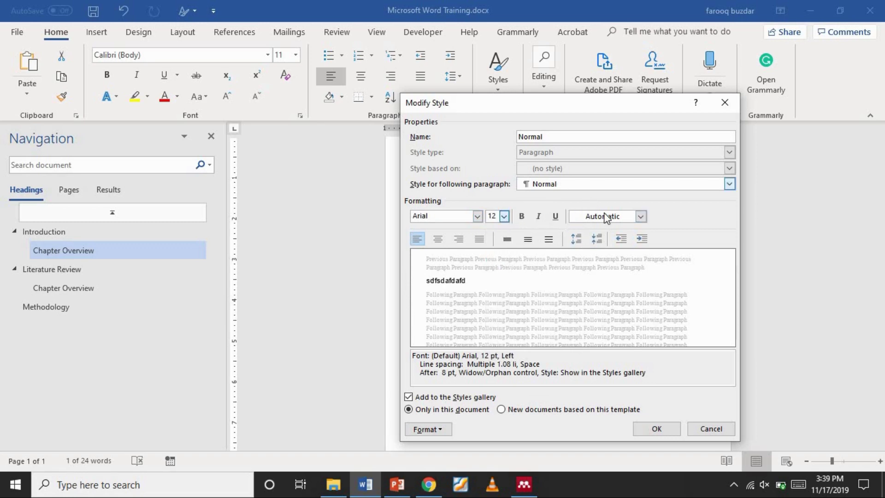
Step: Try out the paragraph spacing options for the Normal style, restore the original spacing, then justify its text and apply the style changes
click(577, 239)
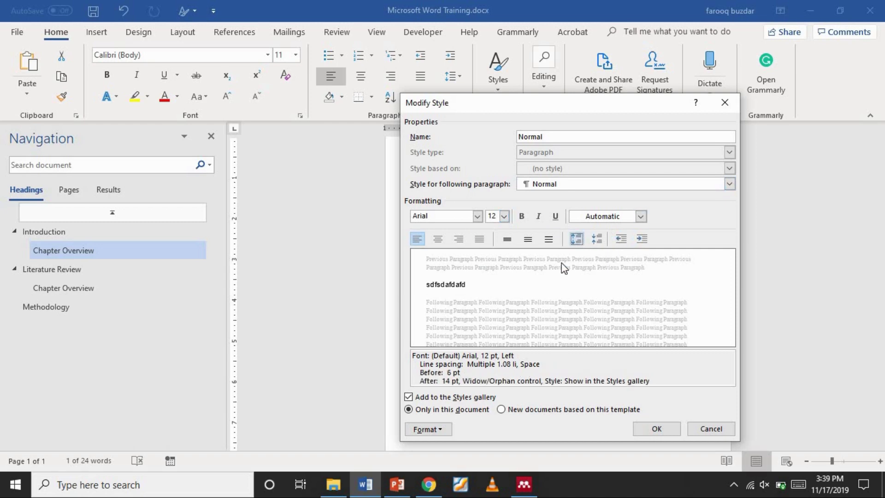
click(598, 240)
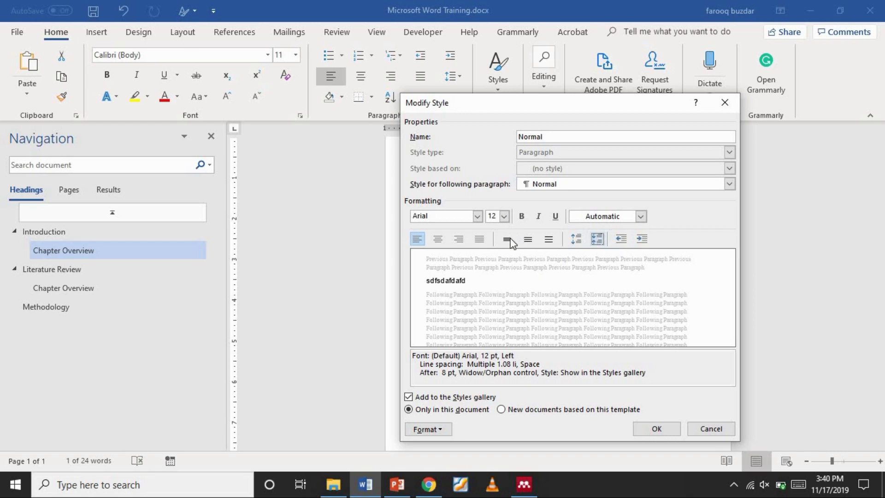
click(480, 240)
click(654, 428)
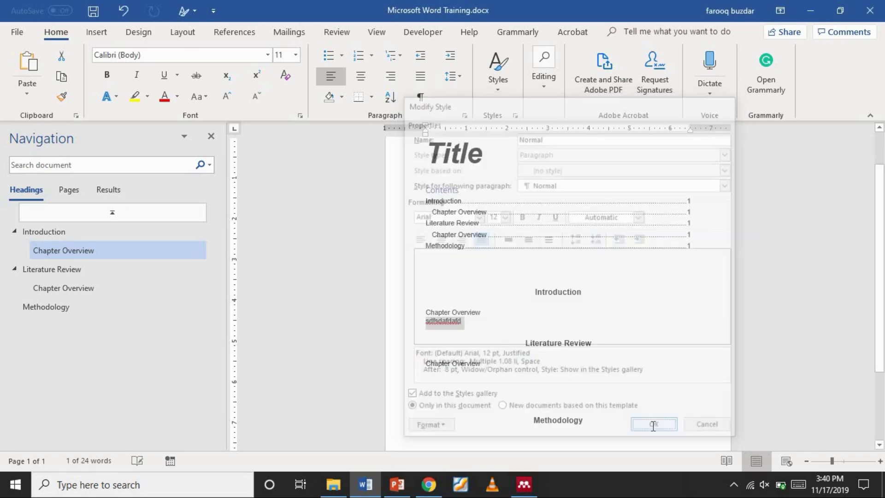
Step: Add body text reading "asdfasdf" on the blank line below the "Chapter Overview" heading under "Literature Review"
click(496, 325)
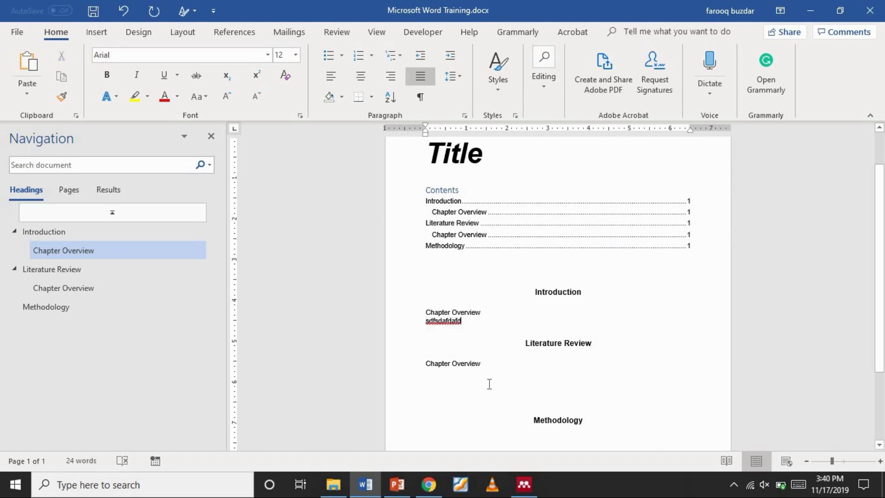
click(466, 385)
text(asdfasdf)
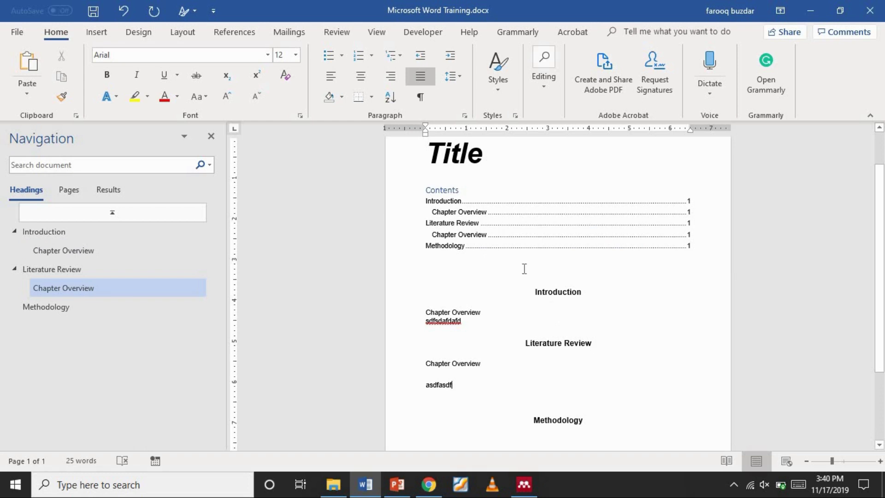
Step: Check the training topics slide in PowerPoint and return to the "Chapter Overview" heading under "Introduction" in Word
click(397, 484)
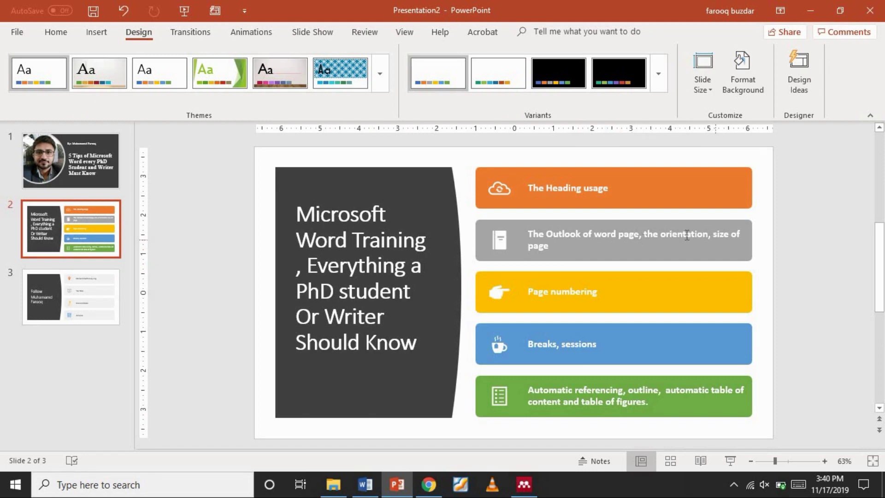
click(809, 12)
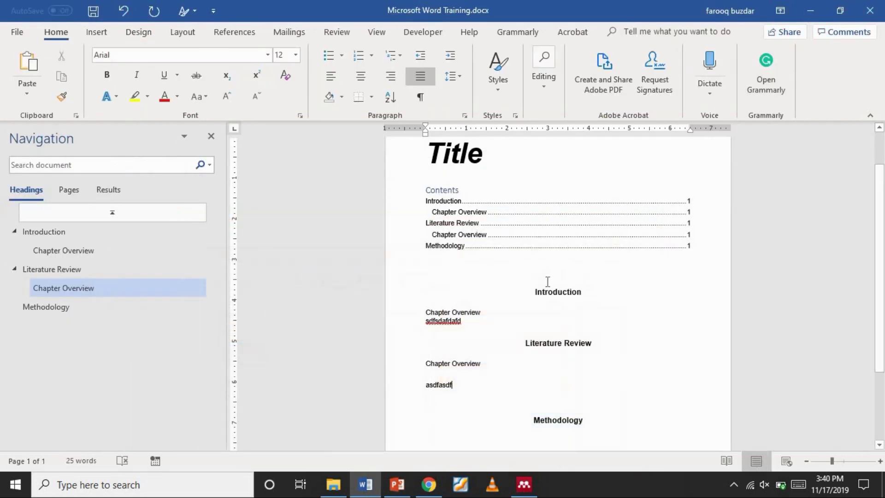
click(541, 312)
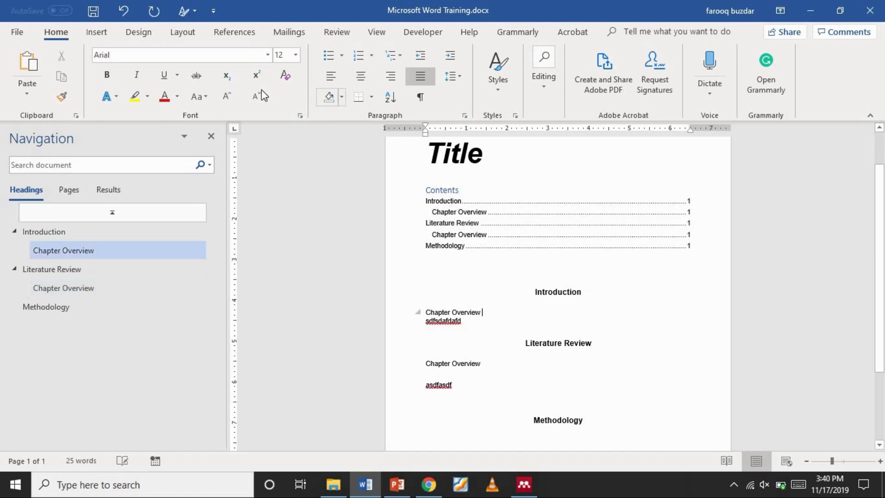
Step: Set custom page margins of 1.5" on the left and 1" on the other sides for the whole document
click(182, 32)
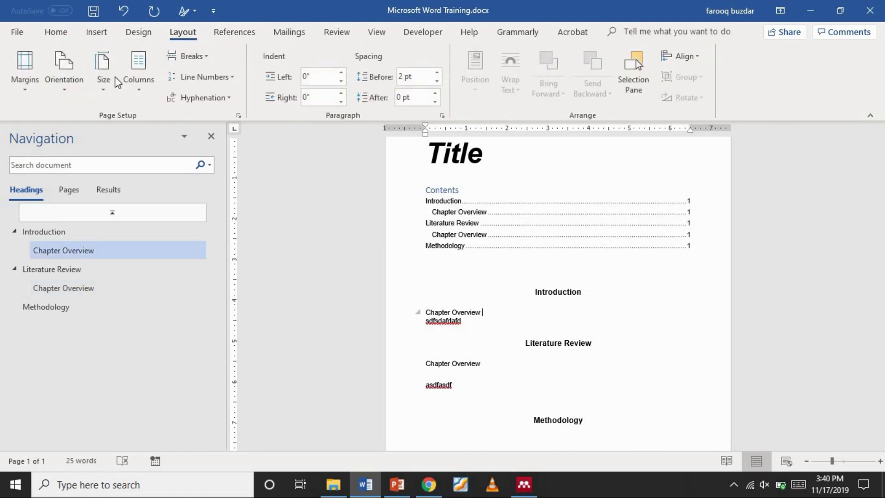
click(71, 95)
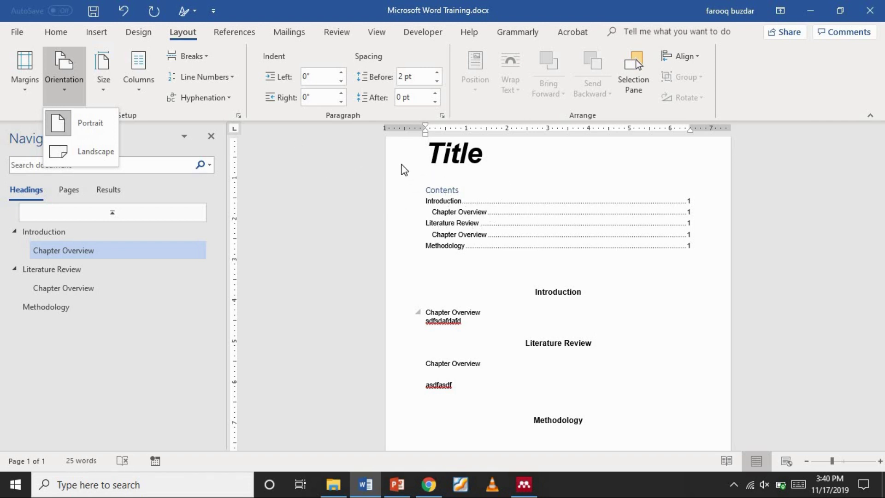
click(26, 86)
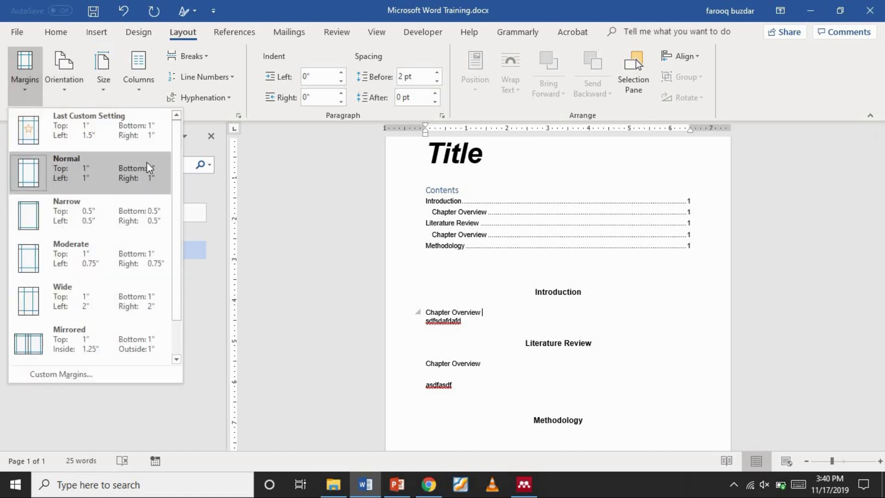
click(87, 376)
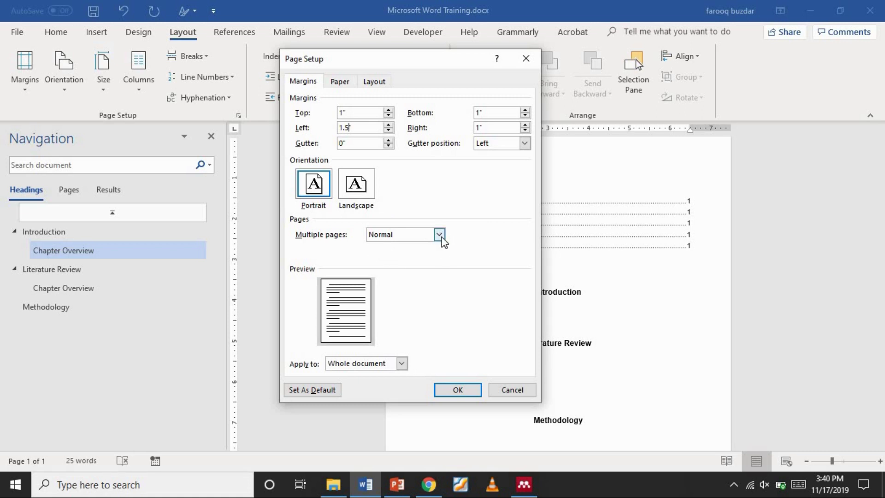
click(401, 364)
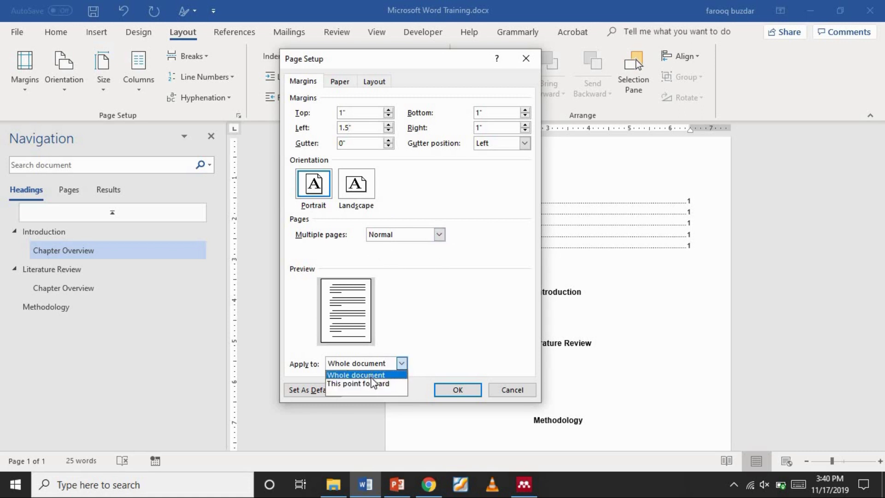
click(372, 376)
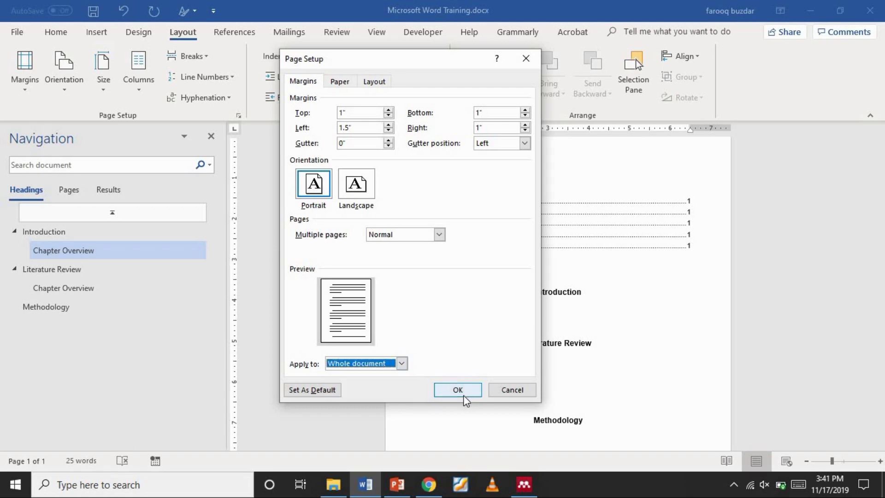
click(457, 390)
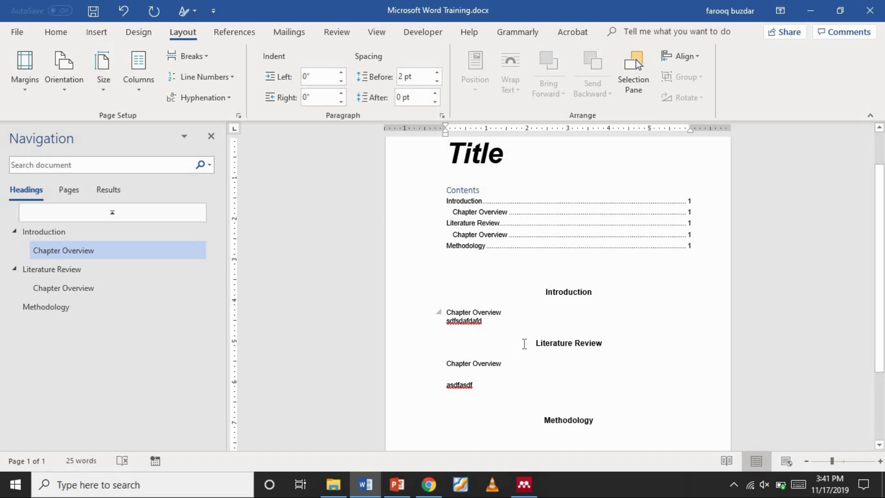
Step: Add a line of body text reading "asfds" below the existing body text under "Introduction"
key(Return)
key(Return)
key(Return)
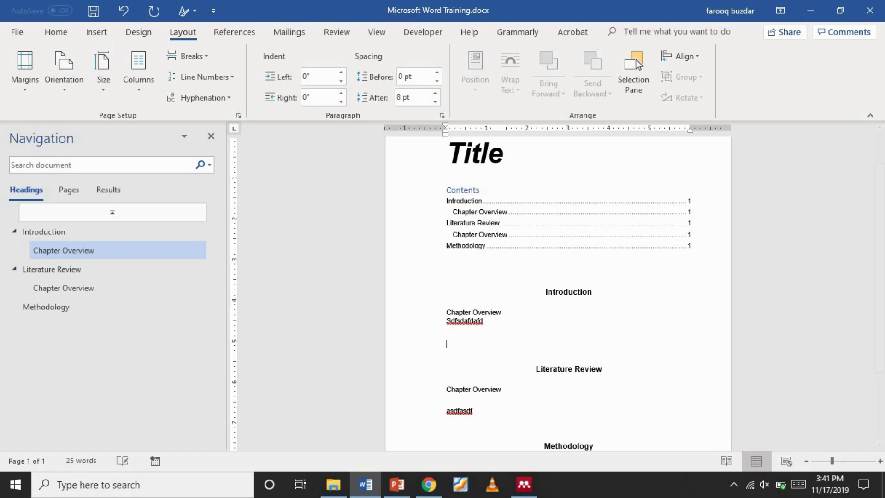
text(d)
key(BackSpace)
key(BackSpace)
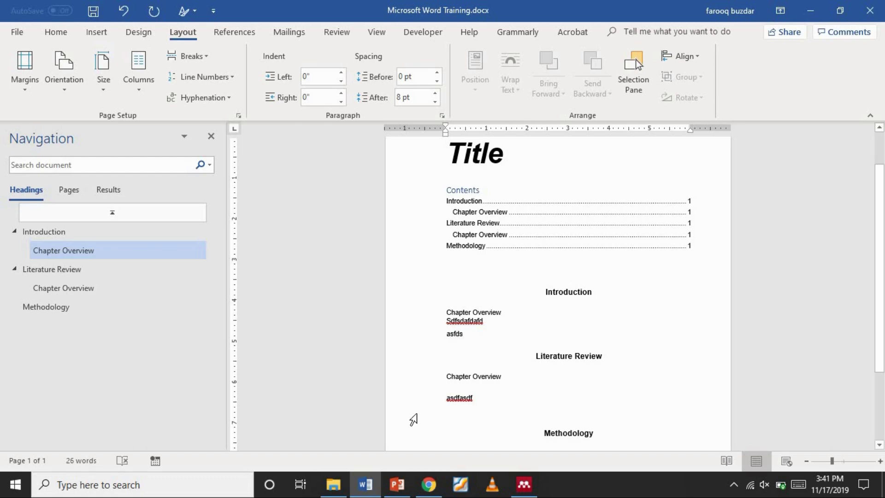
Step: Switch to Chrome, open the Amazon author page from the selected image result and copy the "Summary of Holy Quran" cover image
click(429, 484)
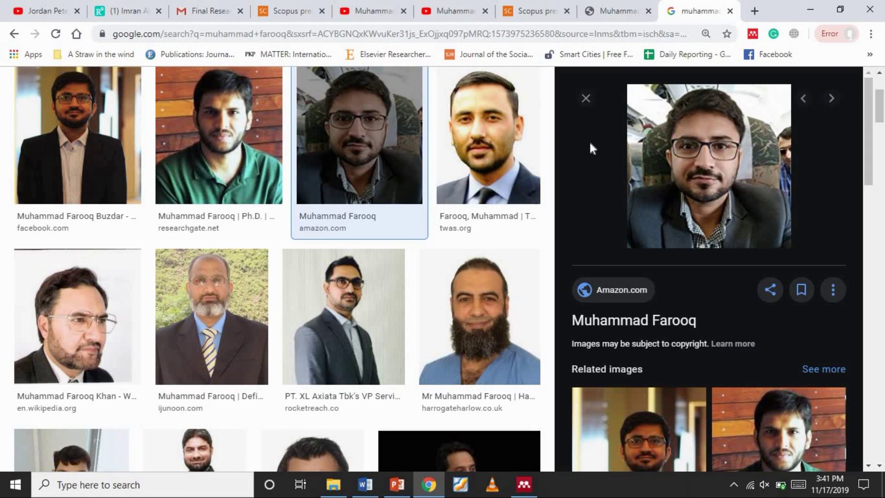
click(687, 164)
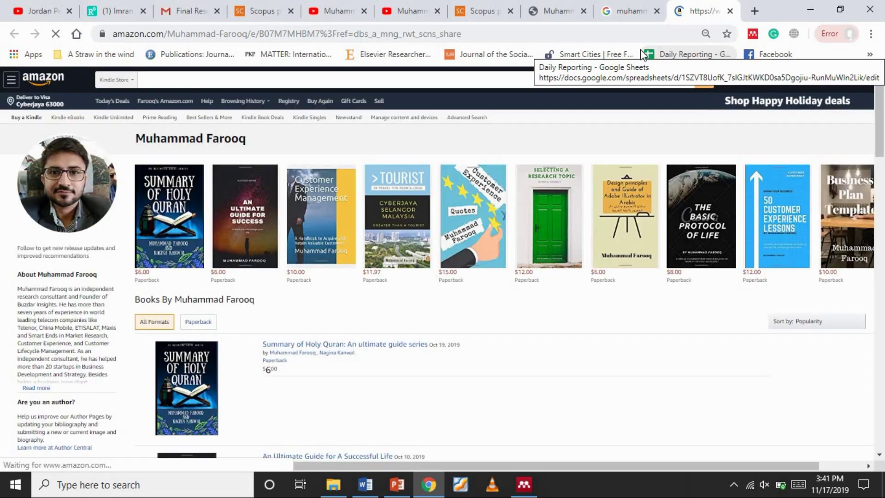
right_click(177, 217)
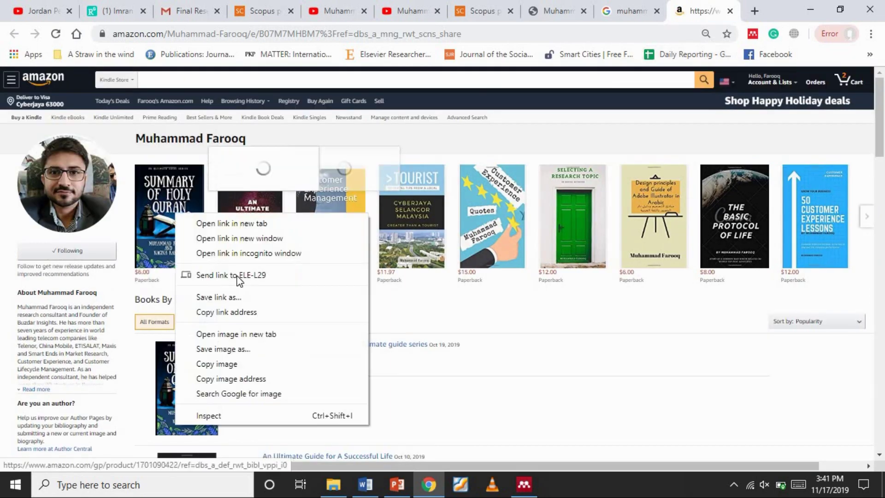
click(246, 364)
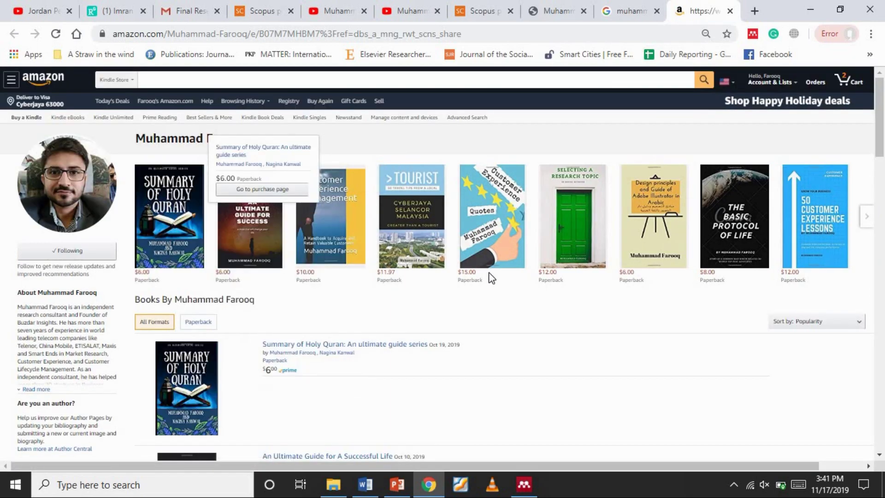
Step: Return to Word, paste the copied cover image on a new line below "asfds" and add an empty line beneath it
click(810, 11)
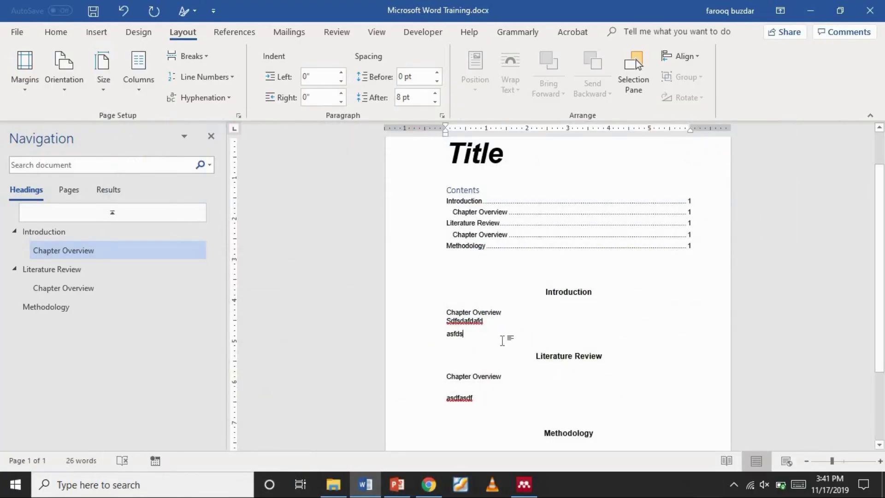
key(Return)
key(ctrl+v)
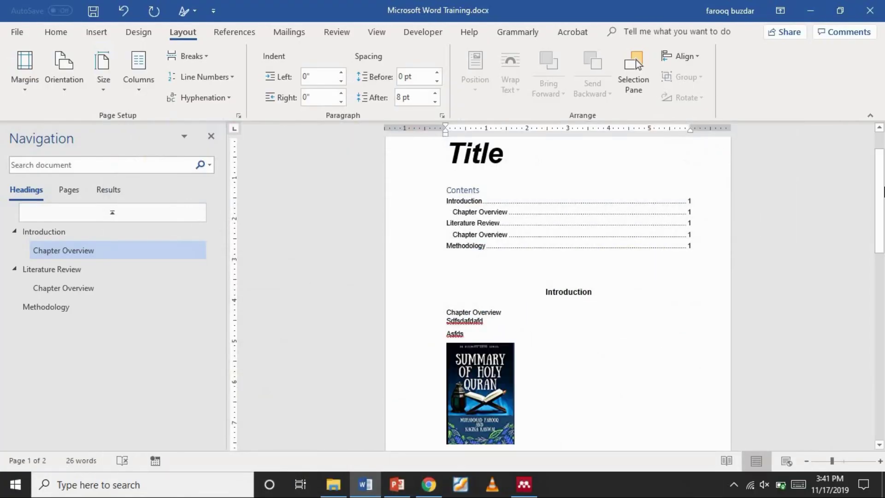
scroll(692, 273, down, 3)
key(ctrl+Return)
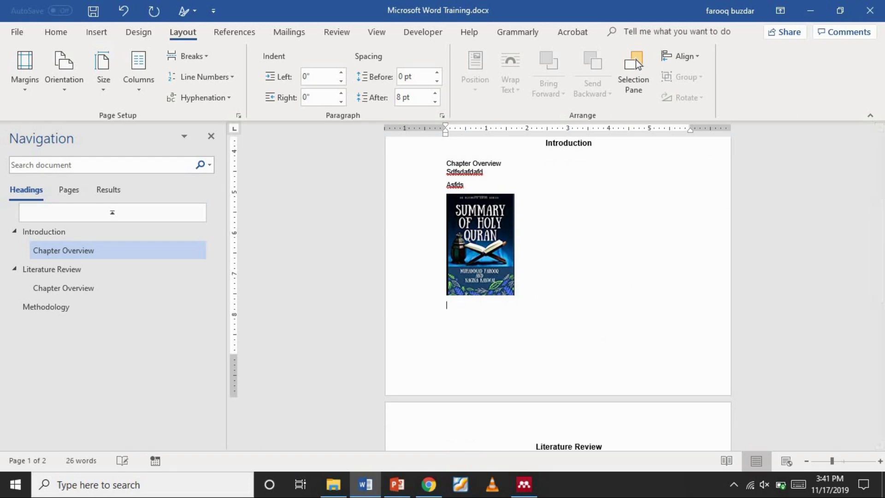
Step: Switch to Chrome and copy the "An Ultimate Guide for Success" cover image from the Amazon page
key(alt+Tab)
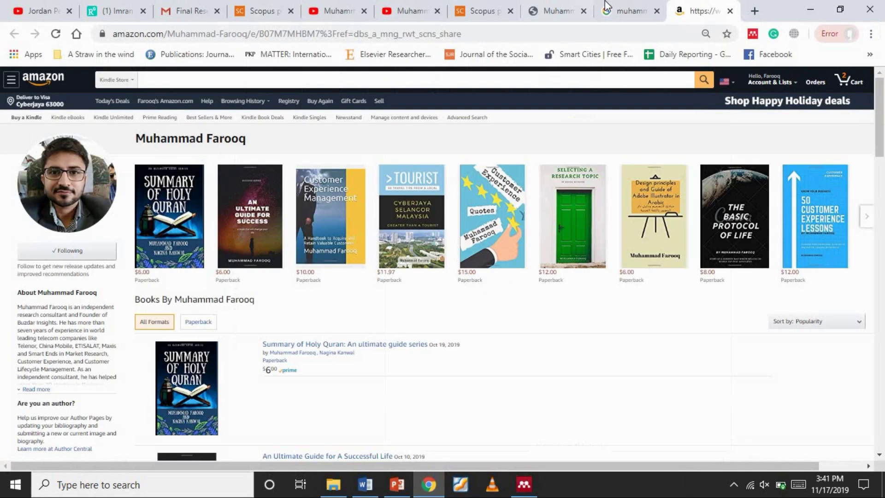
right_click(267, 199)
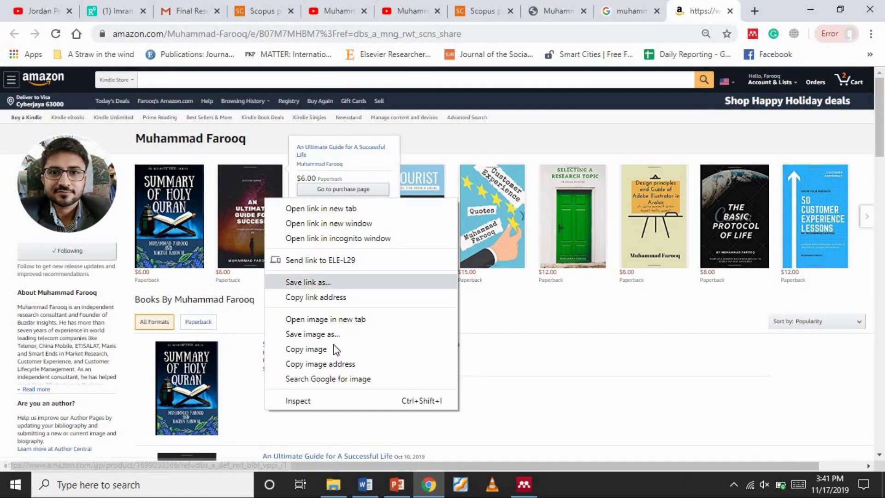
click(335, 351)
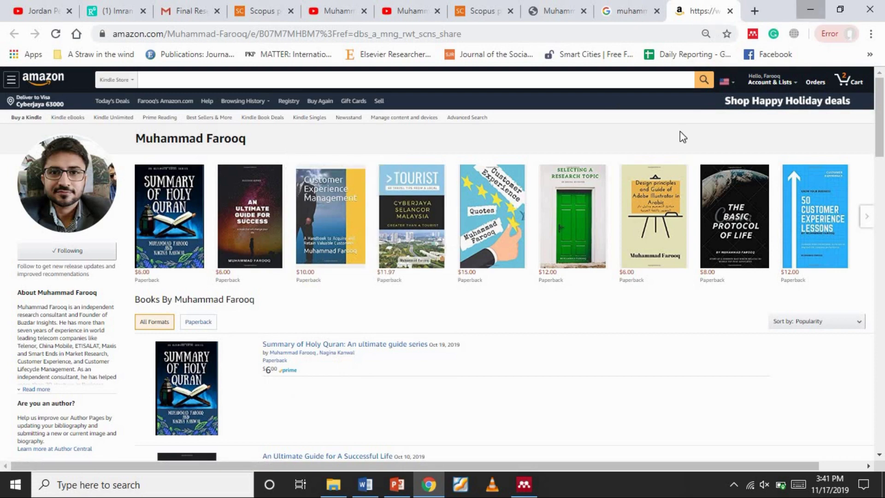
Step: Return to Word, paste the cover image on the empty line and add body text reading "asdfasdfasd" below it
key(alt+Tab)
key(ctrl+v)
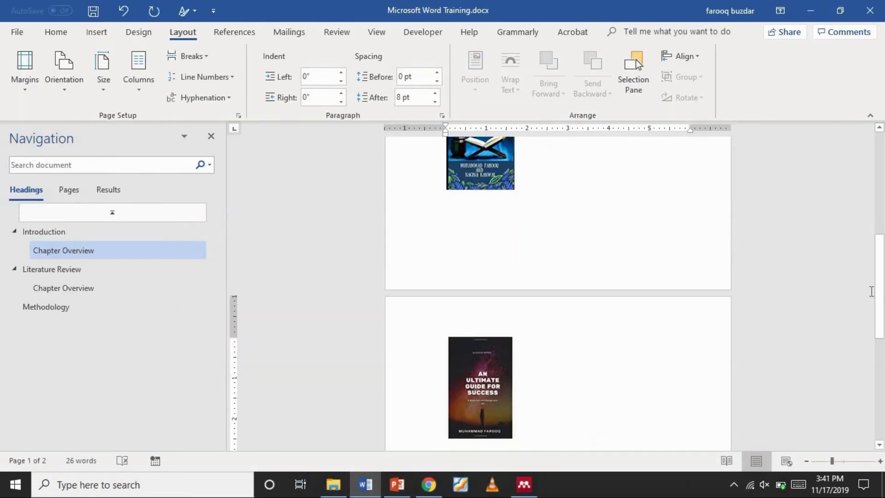
drag(880, 291, 555, 378)
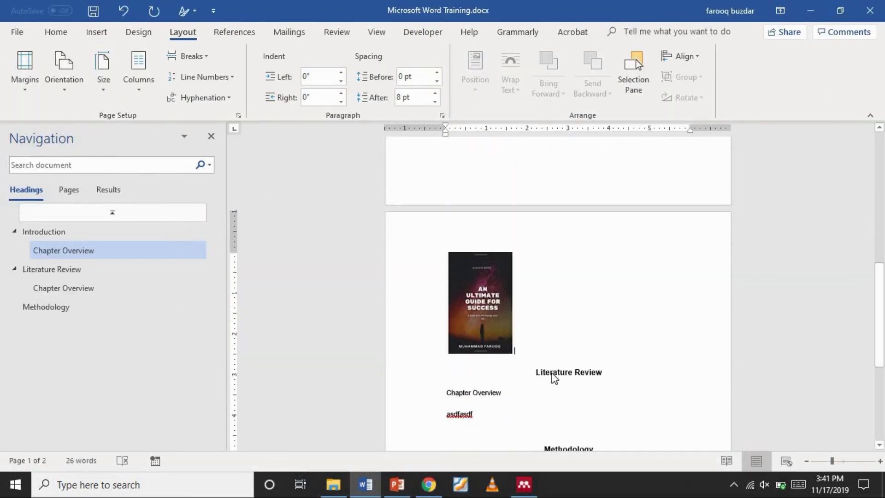
key(Return)
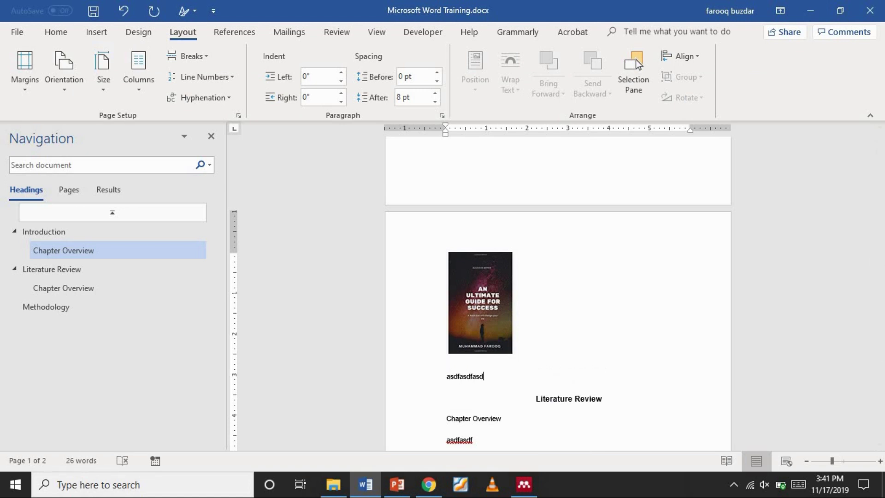
Step: Insert a Next Page section break directly before the "Literature Review" heading
click(535, 399)
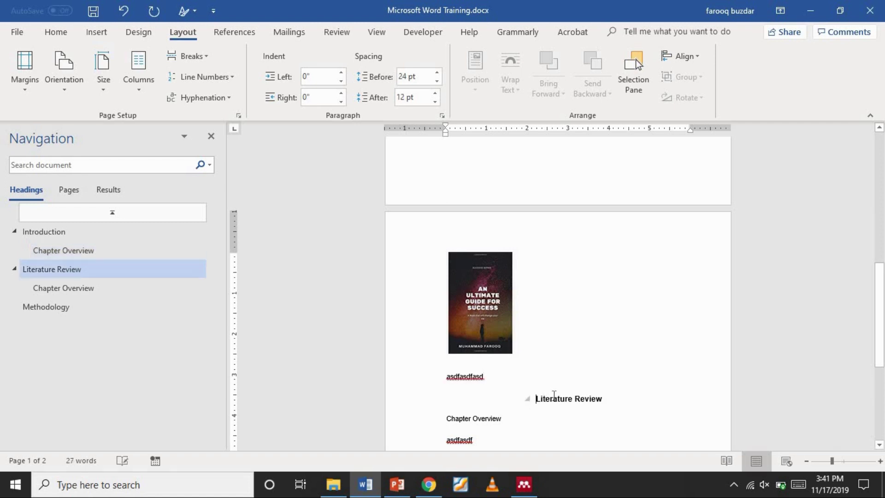
click(536, 370)
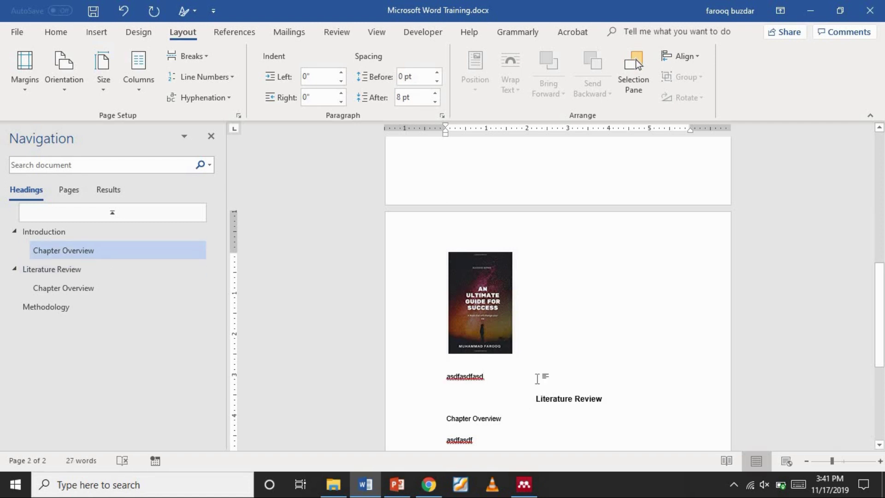
click(510, 398)
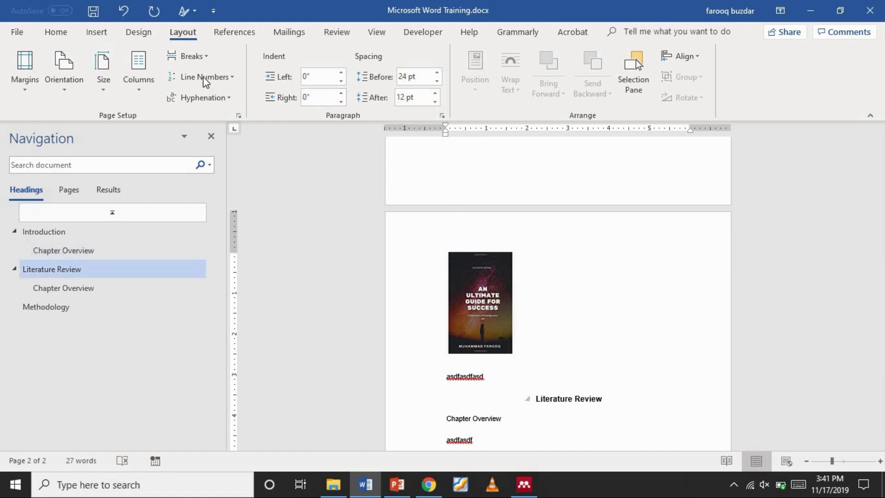
click(206, 60)
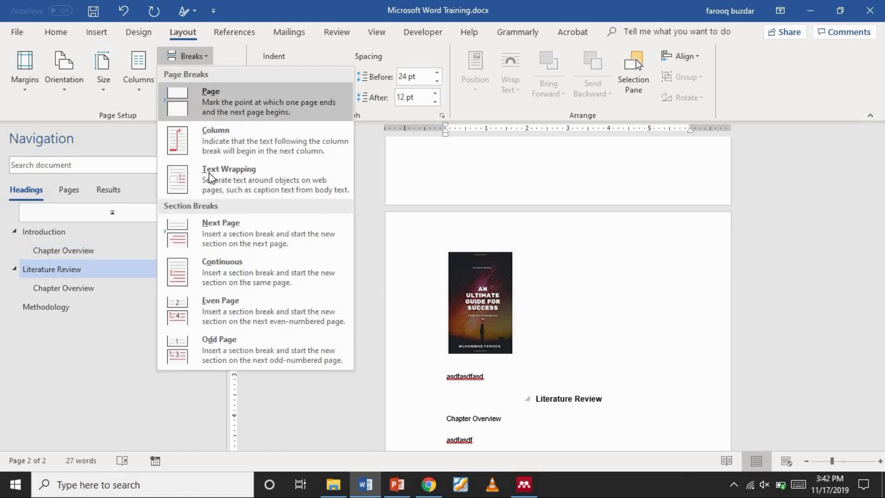
click(236, 239)
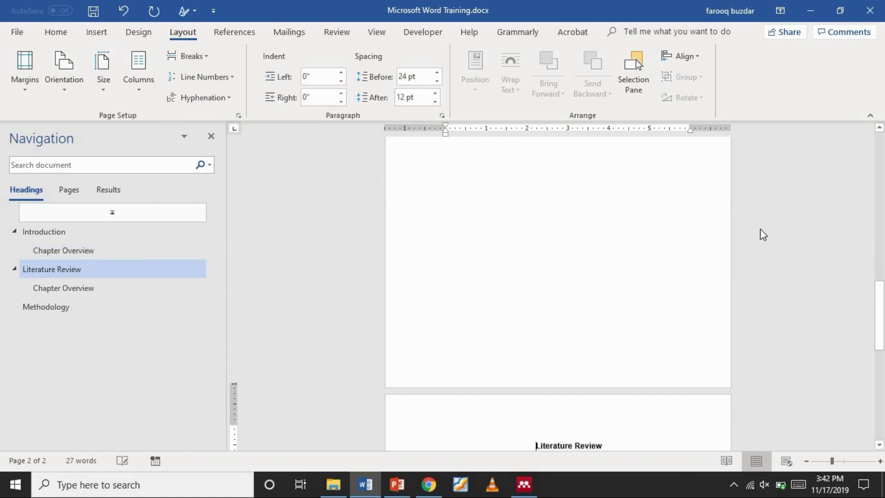
Step: Undo the most recent edits around the "Literature Review" heading, back through the last typed character of the body text before it
drag(883, 295, 880, 326)
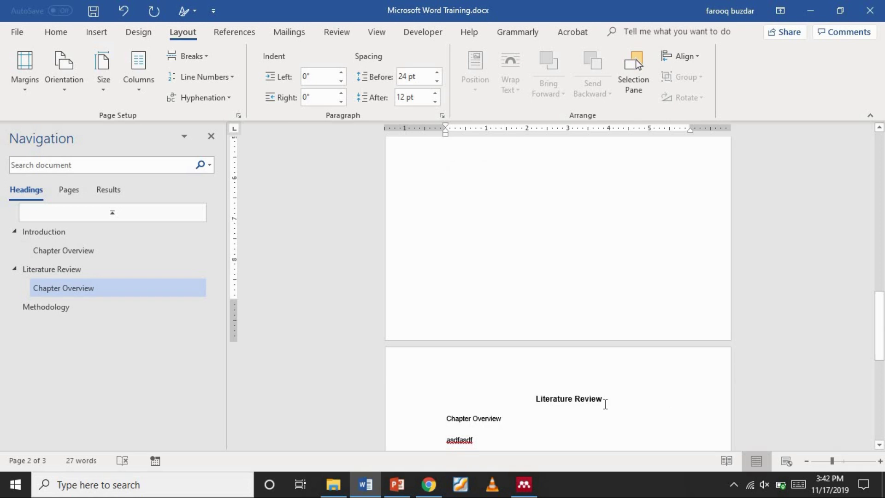
drag(605, 403, 529, 411)
click(572, 404)
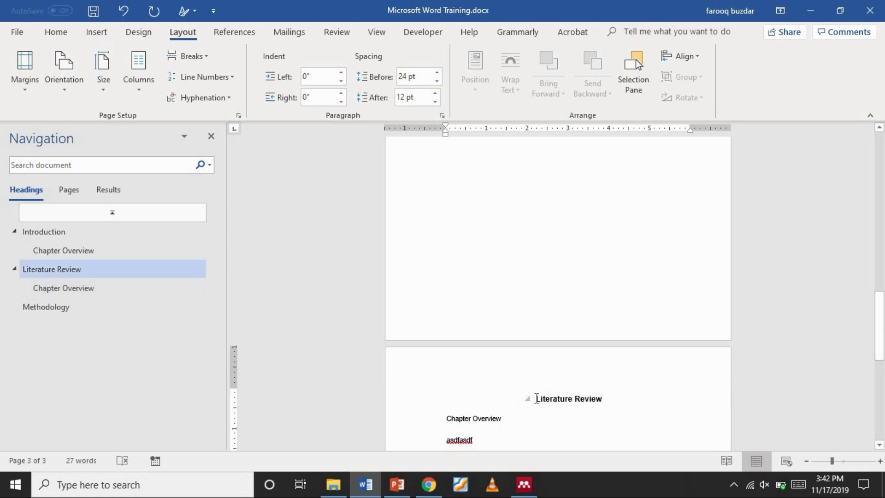
key(ctrl+z)
key(ctrl+z)
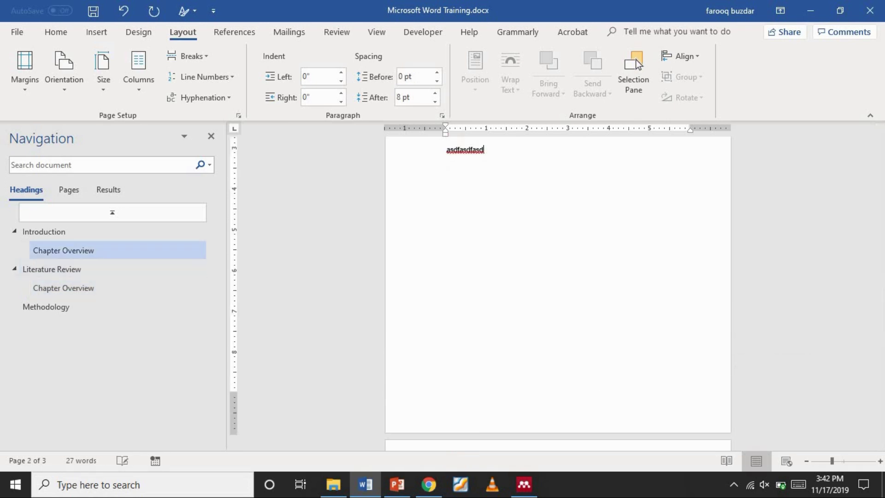
drag(879, 322, 879, 346)
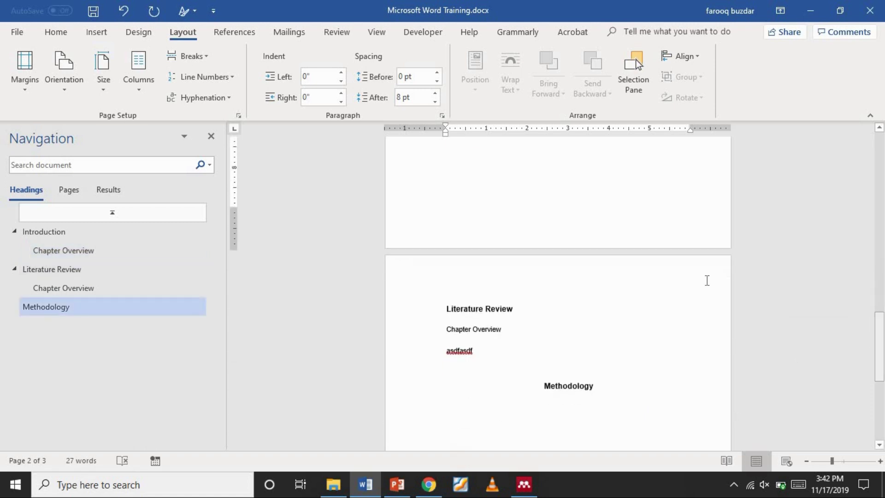
click(450, 313)
key(ctrl+z)
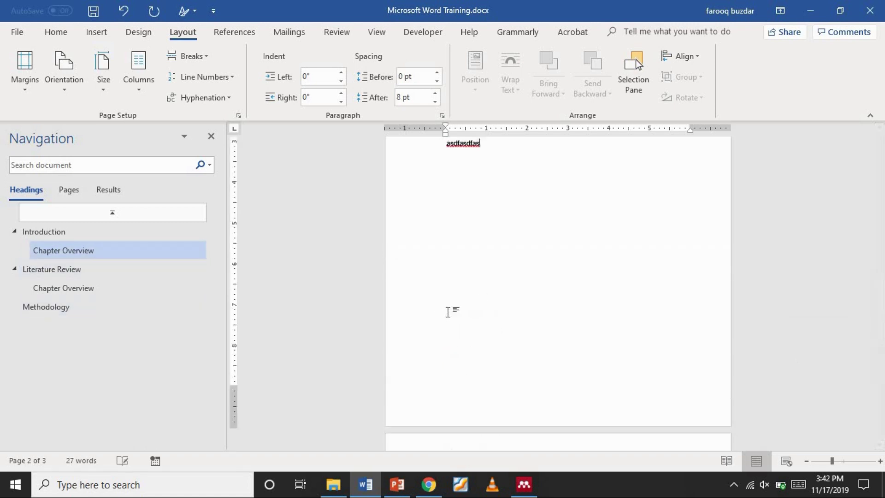
Step: Insert a Next Page section break directly before the "Methodology" heading
drag(883, 314, 529, 362)
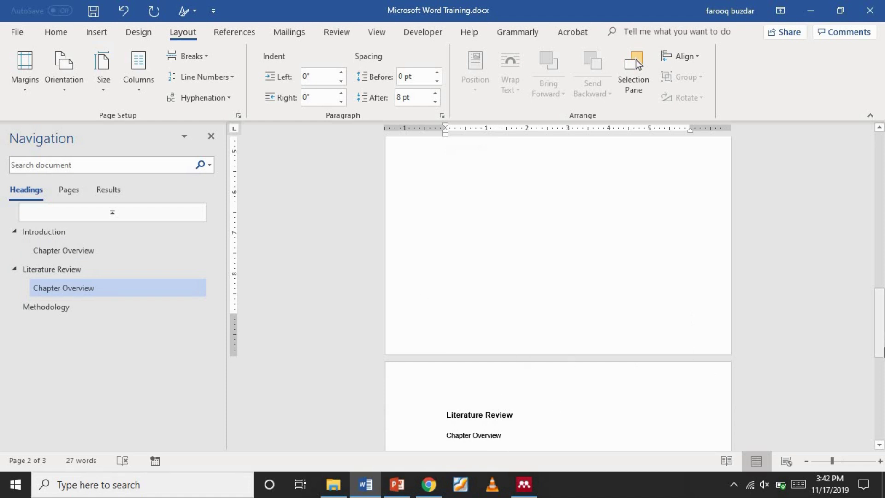
drag(883, 350, 883, 387)
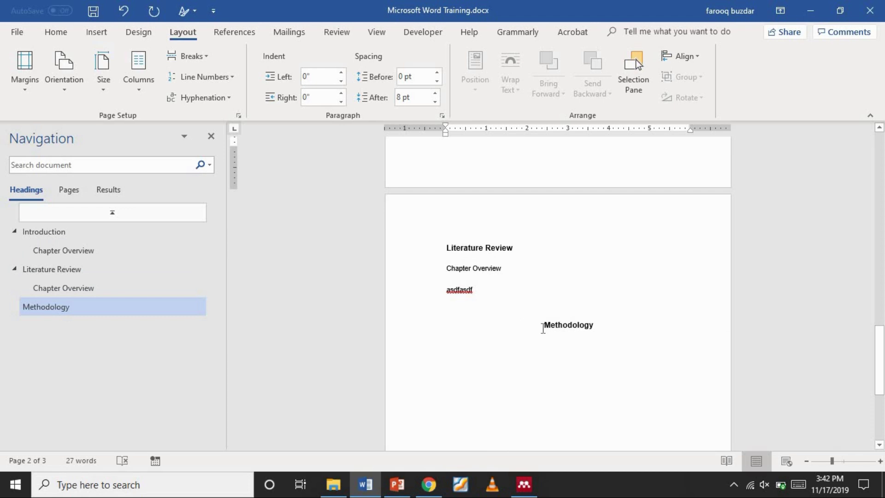
click(543, 329)
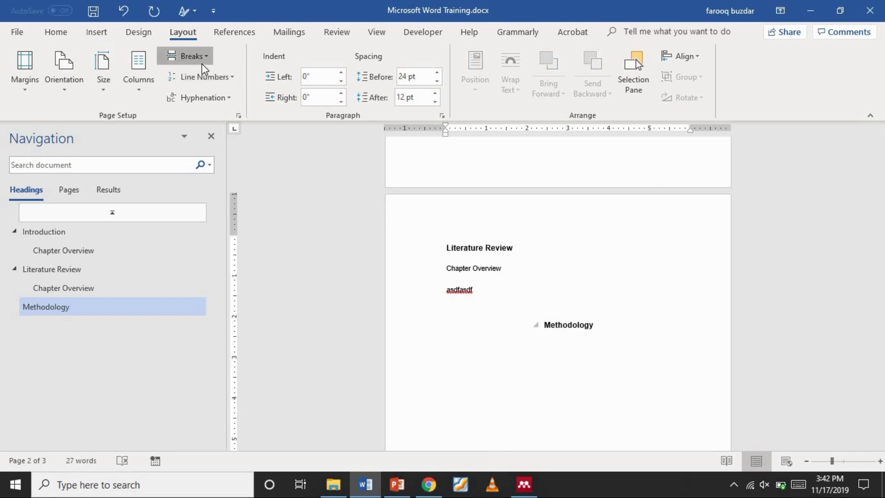
click(203, 64)
click(267, 233)
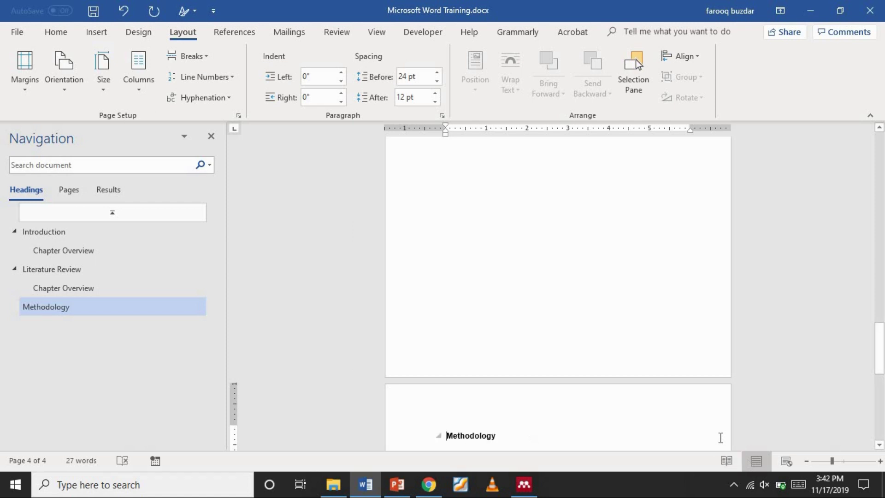
key(Up)
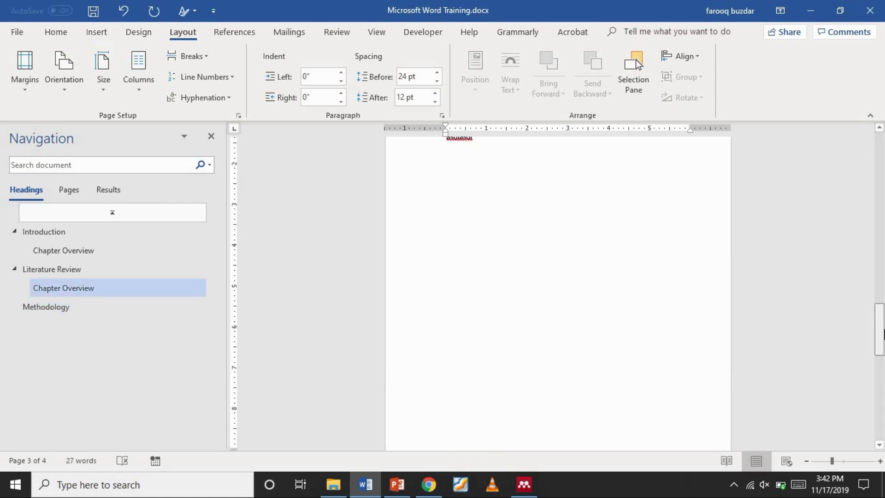
drag(883, 332, 878, 350)
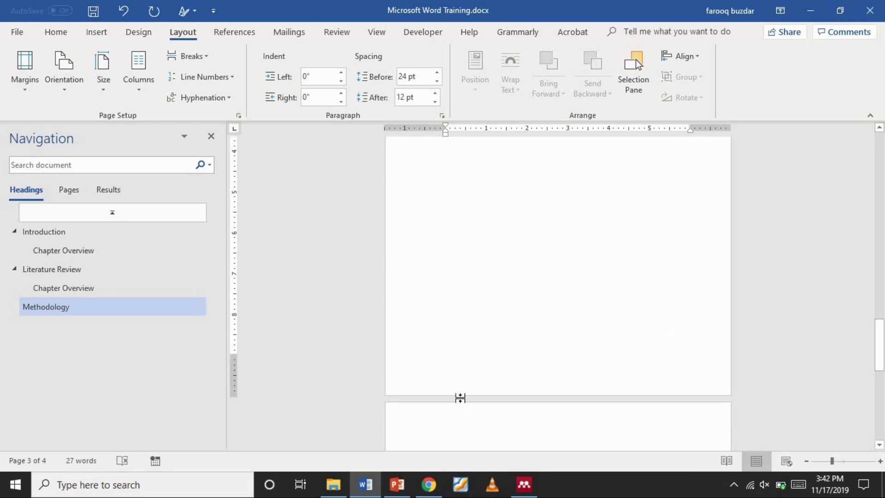
Step: Switch to PowerPoint to review the slide listing the training topics, and return to the Word document
click(368, 489)
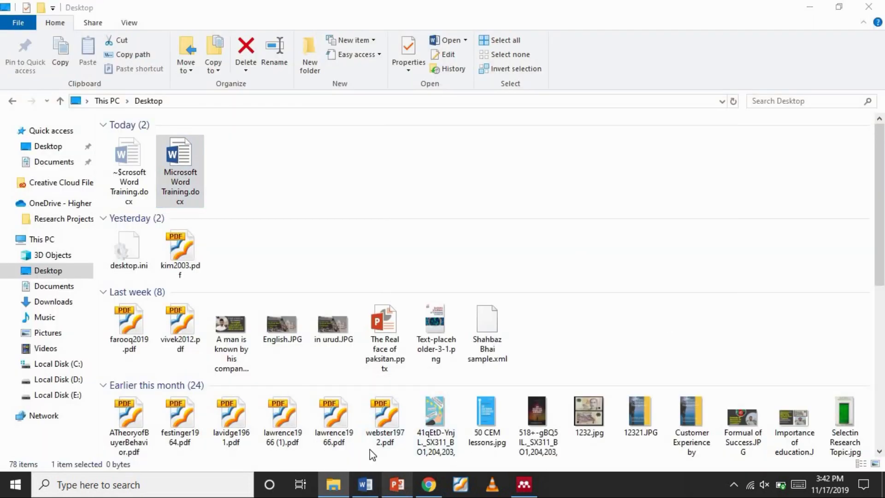
click(397, 483)
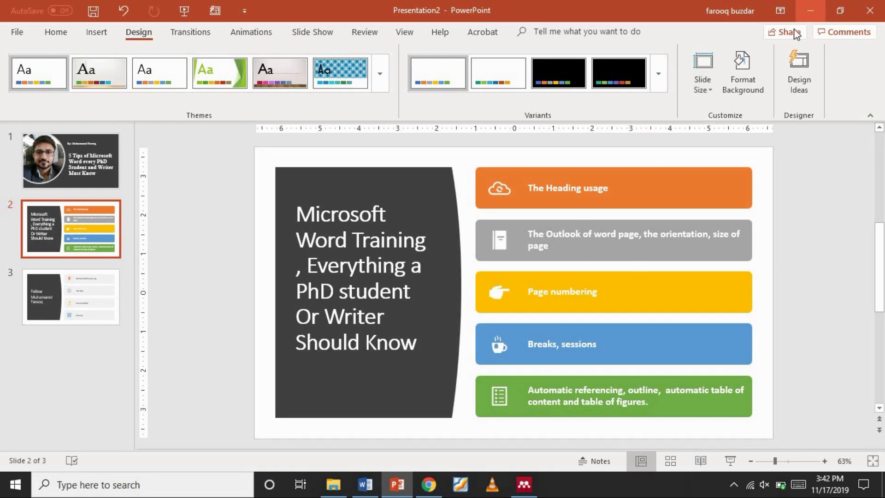
click(806, 9)
click(365, 484)
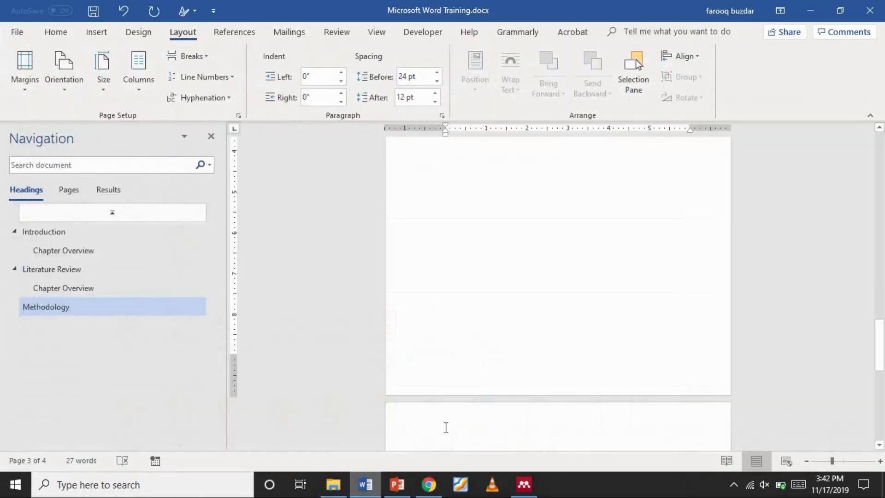
Step: Add centred page numbers at the bottom of the page using the Plain Number 2 style
drag(883, 328, 803, 124)
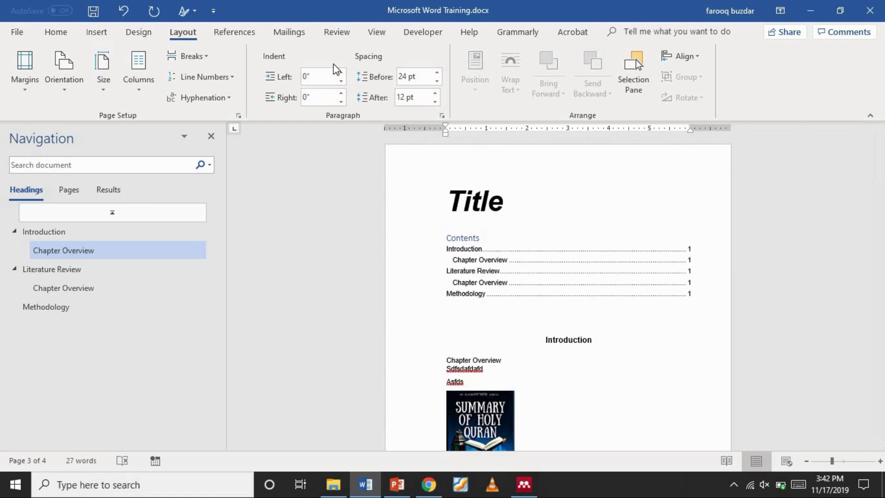
click(230, 35)
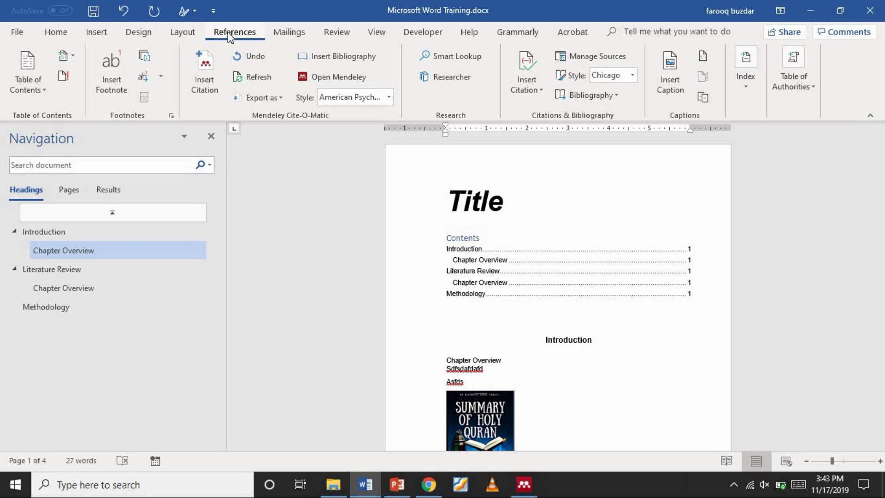
click(103, 37)
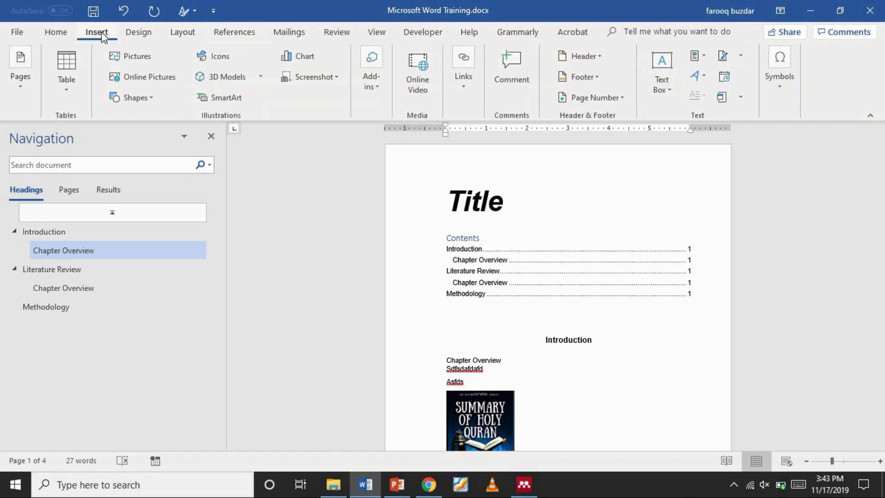
click(624, 98)
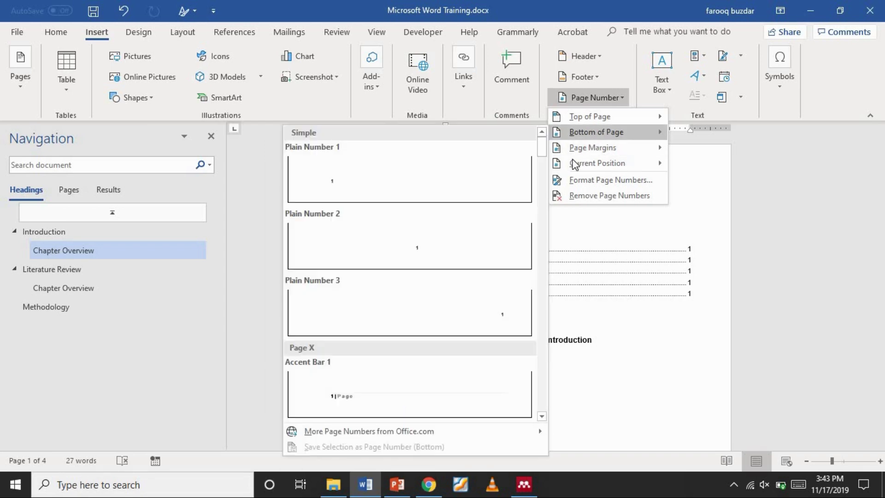
click(442, 243)
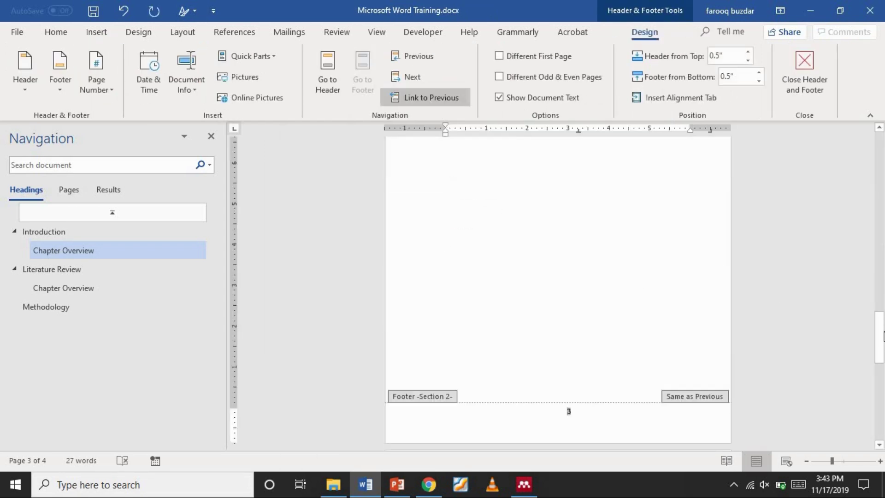
Step: Turn on Different First Page for the section 2 footer and return to the document body
drag(883, 336, 851, 125)
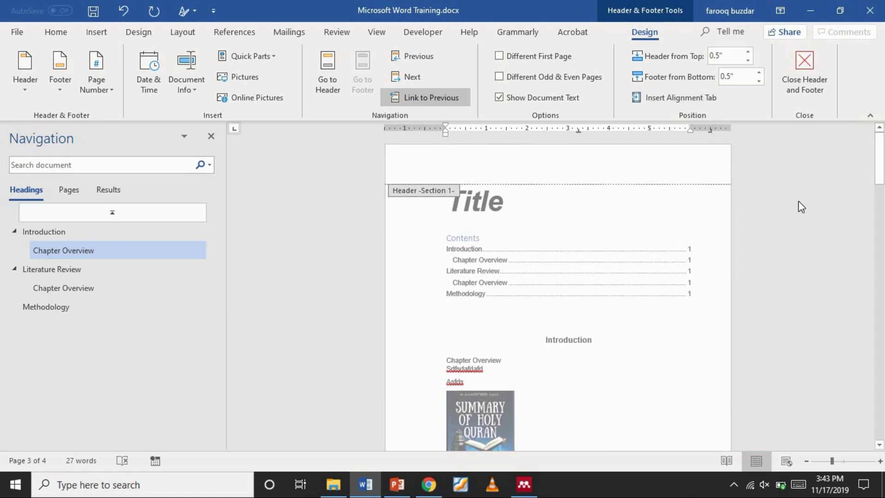
scroll(883, 215, down, 8)
scroll(883, 216, up, 3)
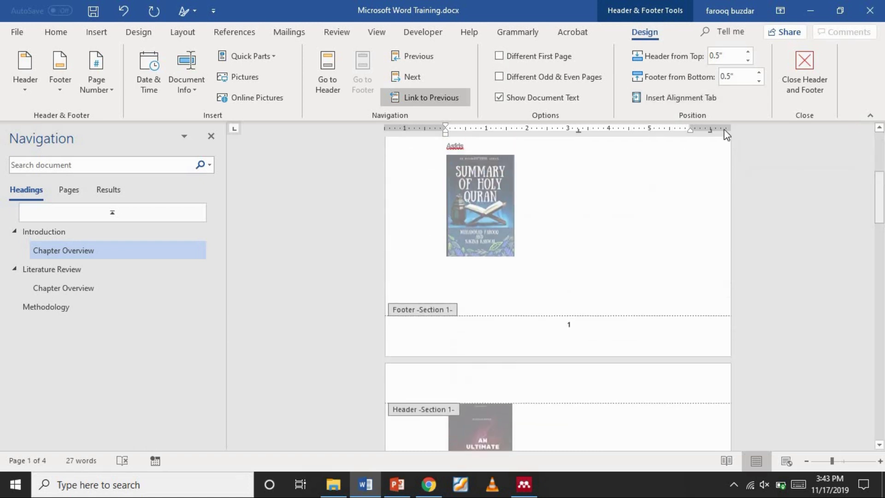
click(499, 56)
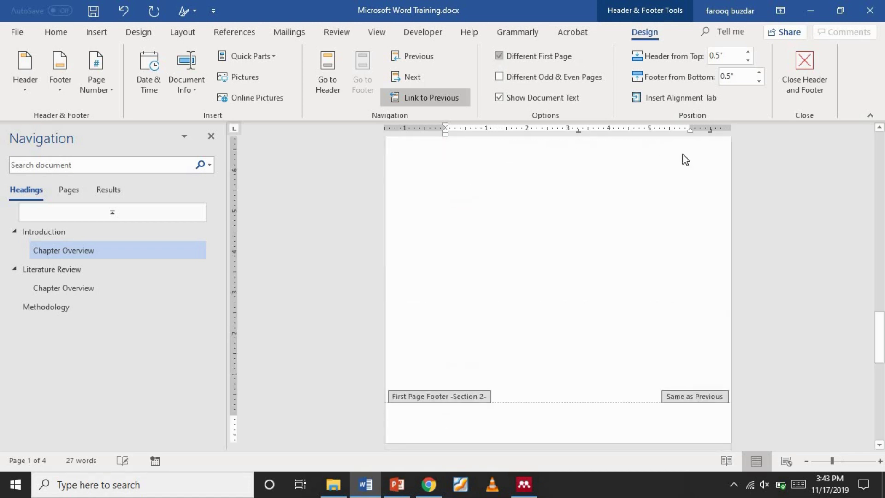
drag(883, 335, 883, 233)
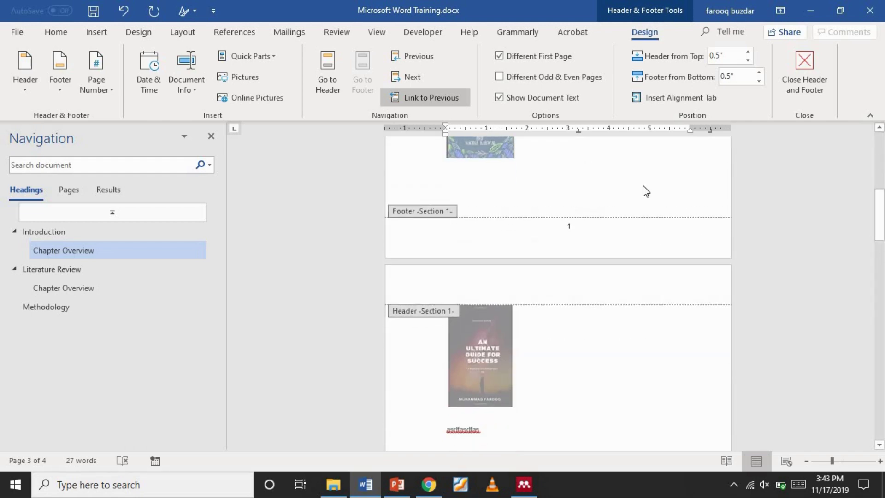
double_click(618, 181)
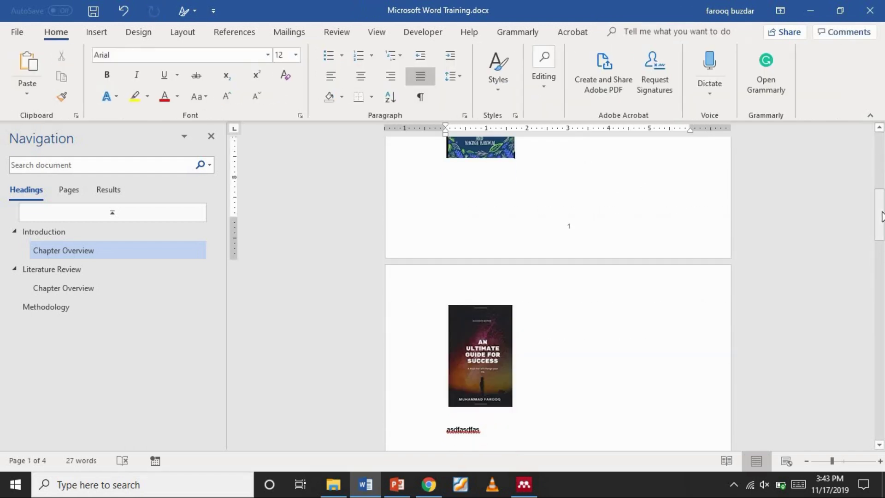
Step: Turn on Different First Page for the section 1 footer on page 1 and return to the document body
drag(879, 214, 878, 420)
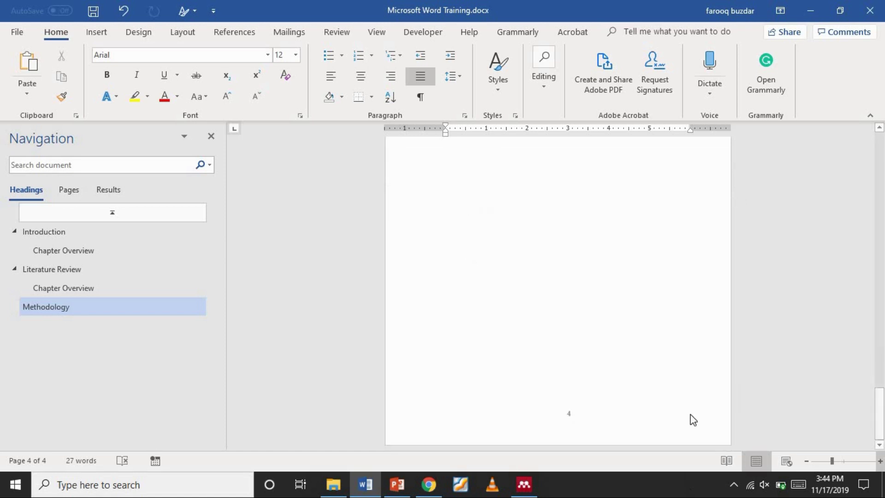
double_click(570, 414)
drag(875, 389, 883, 135)
key(Escape)
scroll(703, 297, down, 3)
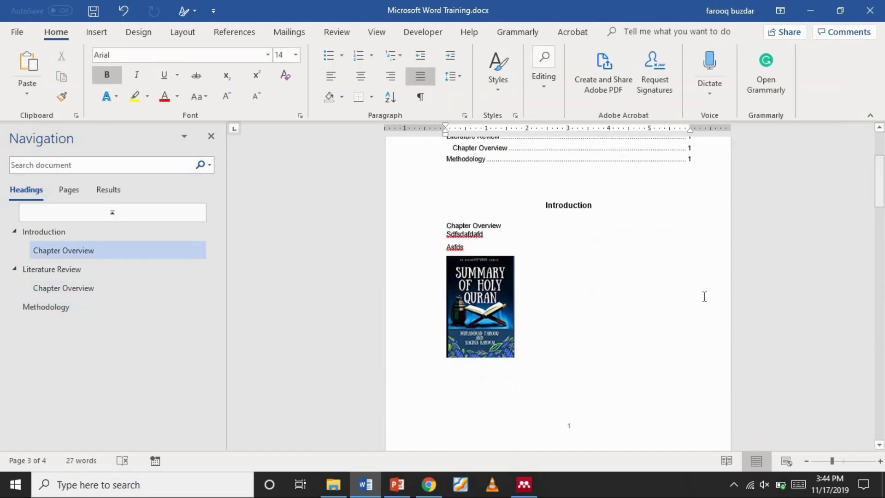
double_click(573, 425)
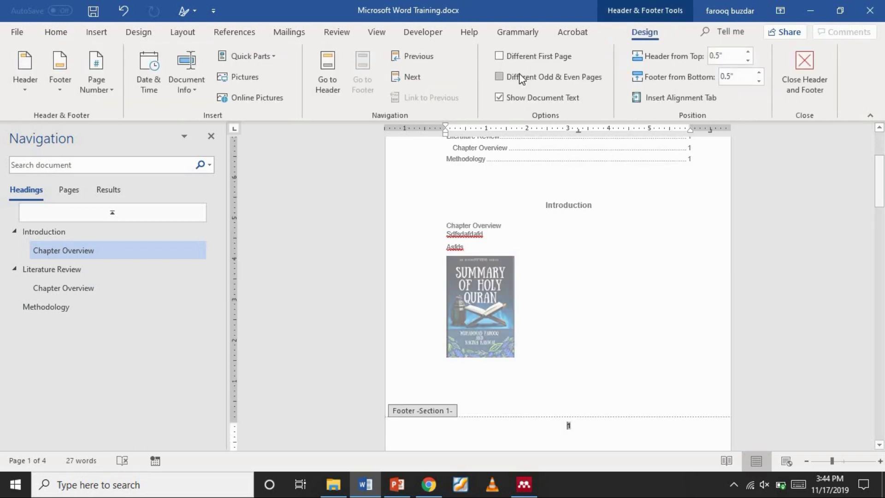
click(500, 56)
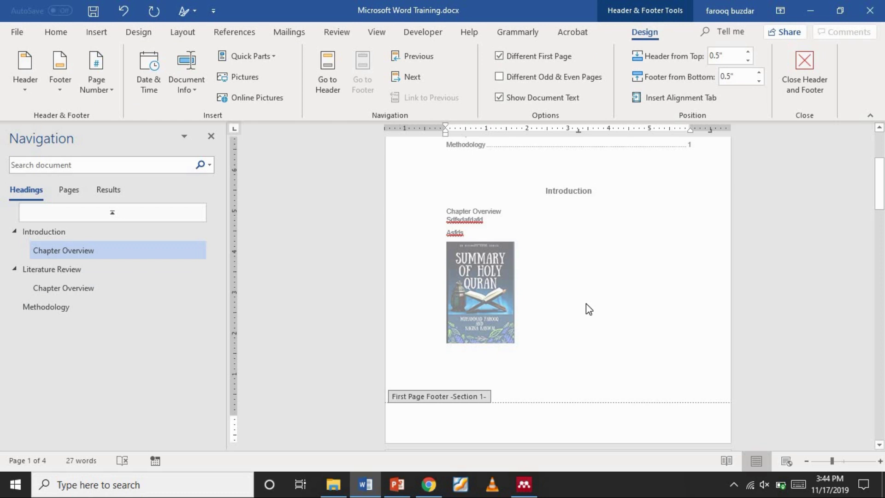
double_click(568, 284)
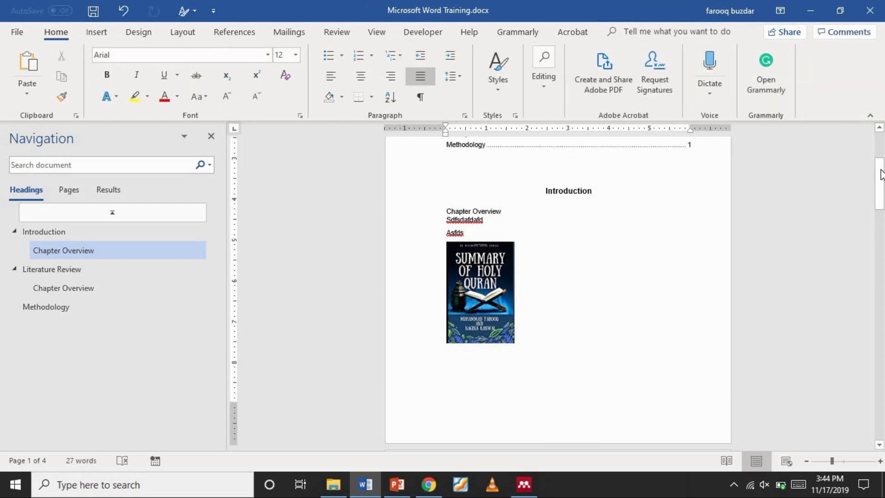
Step: Open the first-page footer of section 2 and set its page numbering to start at 3
drag(881, 175, 883, 286)
drag(863, 143, 881, 353)
double_click(603, 268)
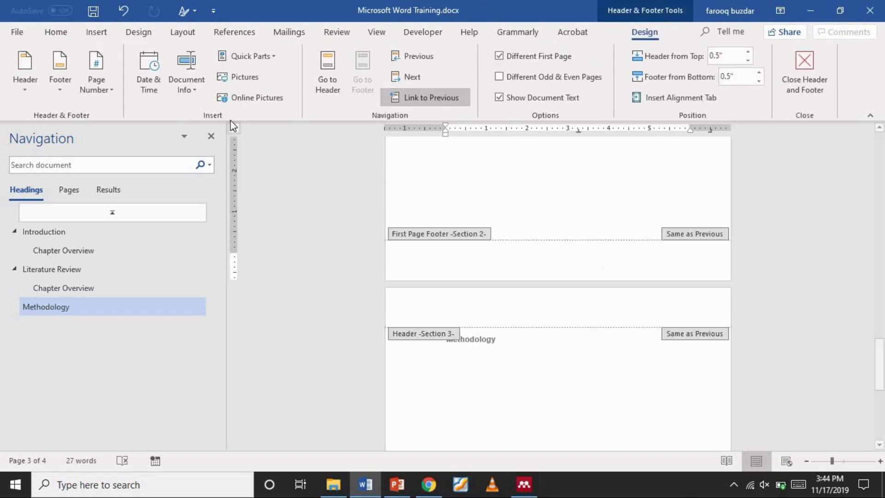
click(108, 92)
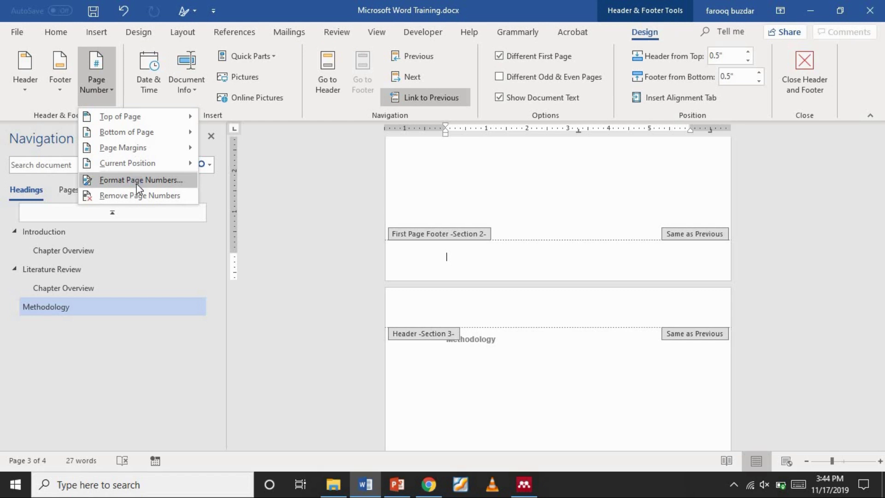
click(137, 181)
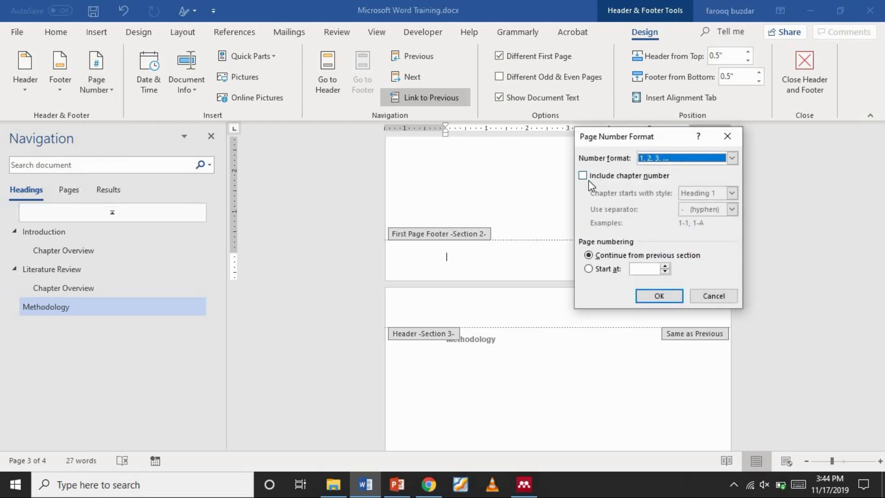
click(649, 269)
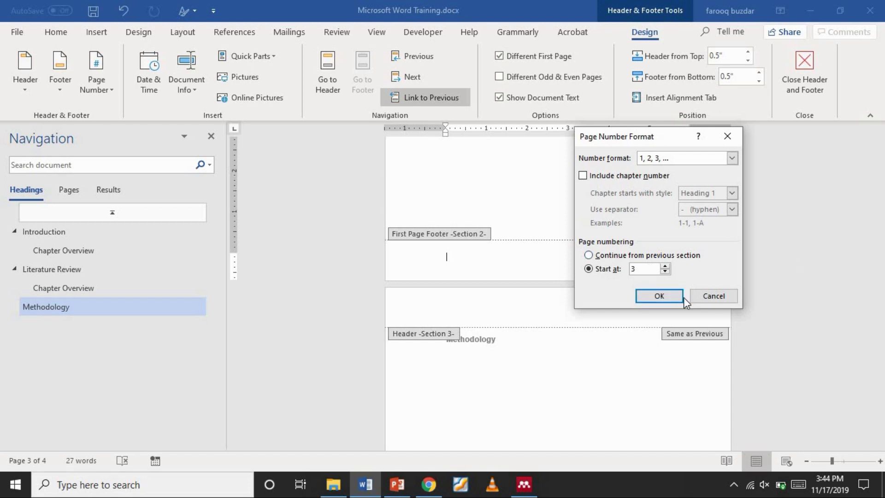
click(665, 297)
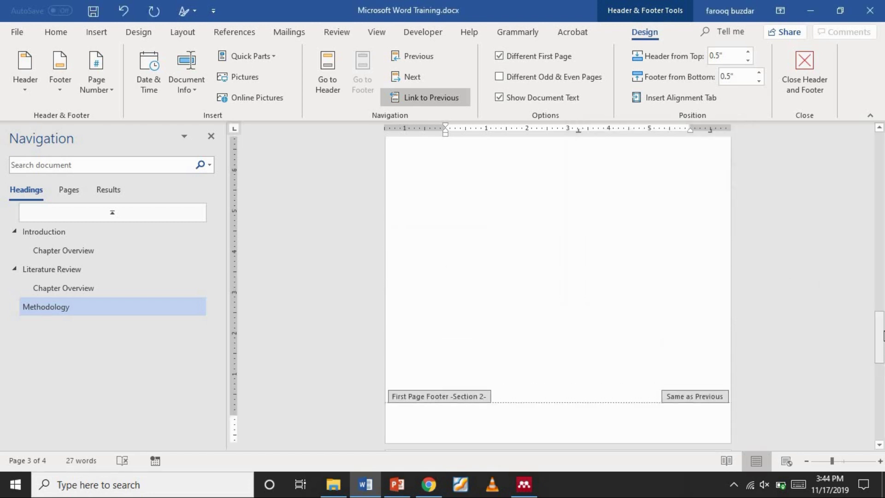
drag(884, 335, 884, 353)
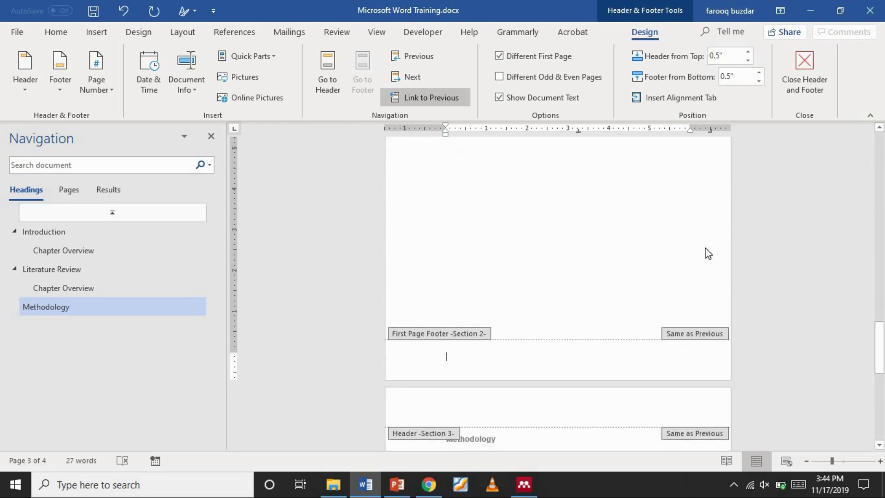
Step: Turn off Different First Page for section 2 and return to the document body
click(505, 57)
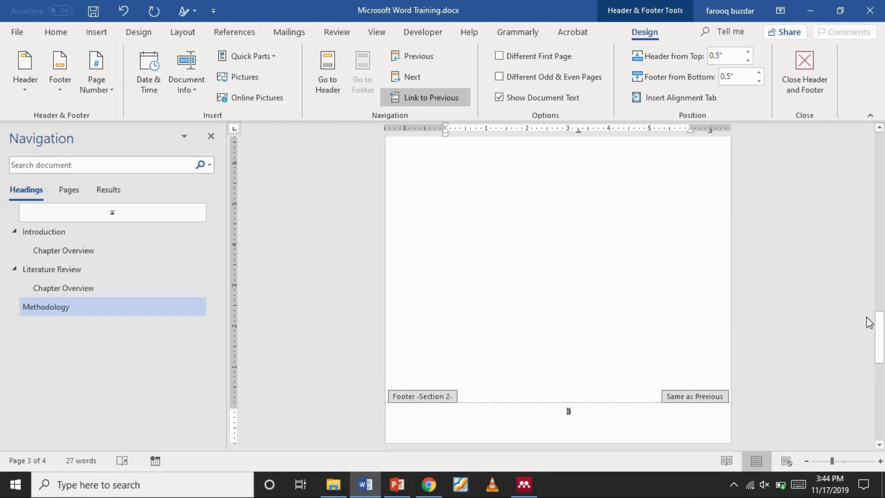
drag(884, 335, 767, 152)
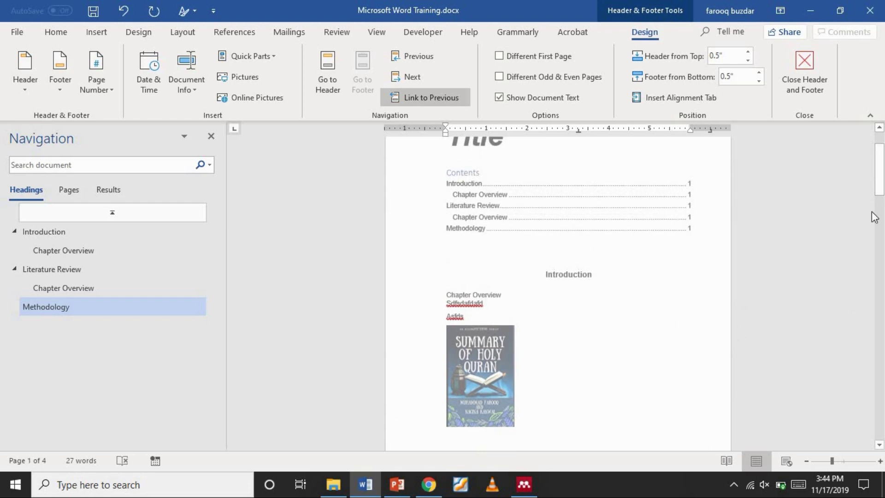
drag(879, 171, 879, 162)
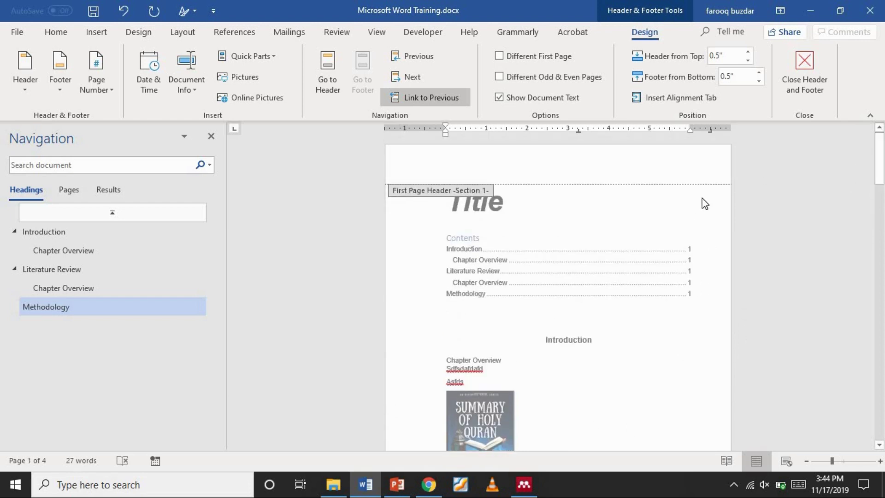
scroll(723, 231, down, 10)
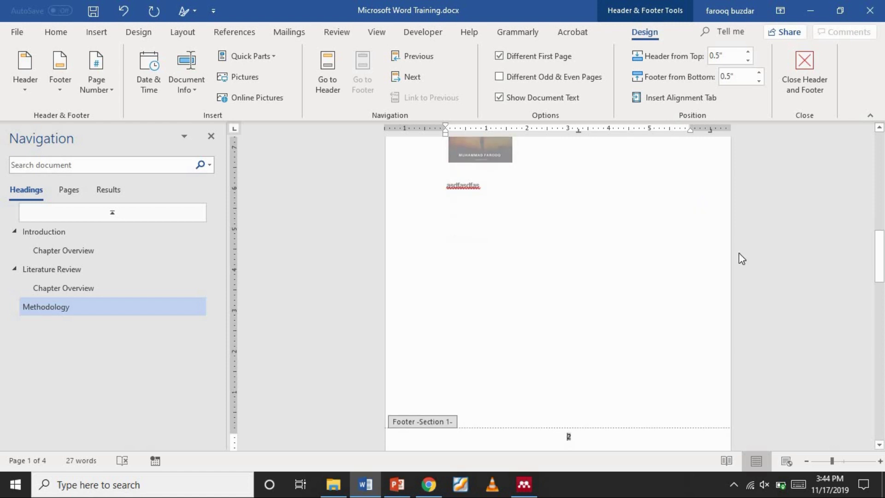
double_click(672, 240)
Step: Set the section 1 footer's page number format to i, ii, iii, ... and return to the document body
drag(879, 256, 592, 314)
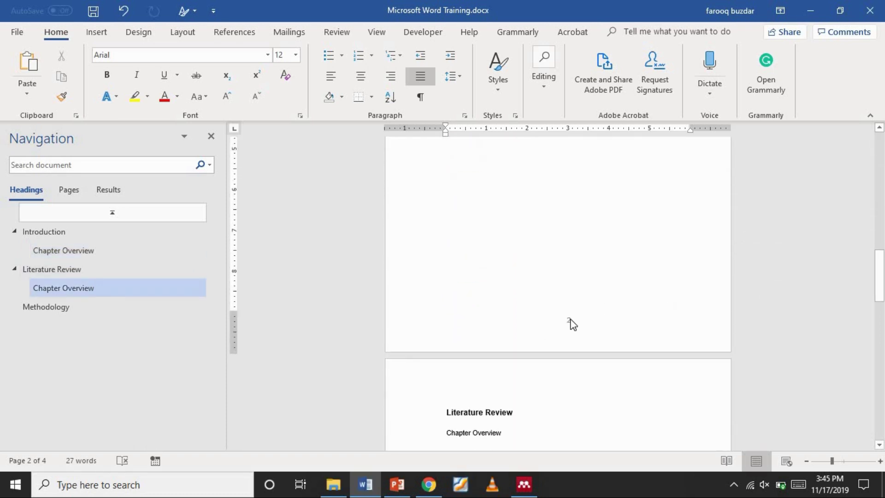
double_click(571, 319)
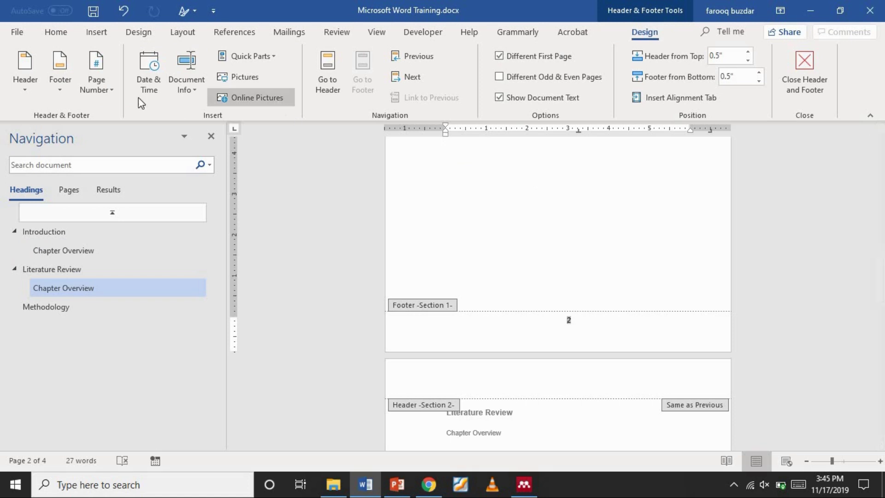
click(112, 88)
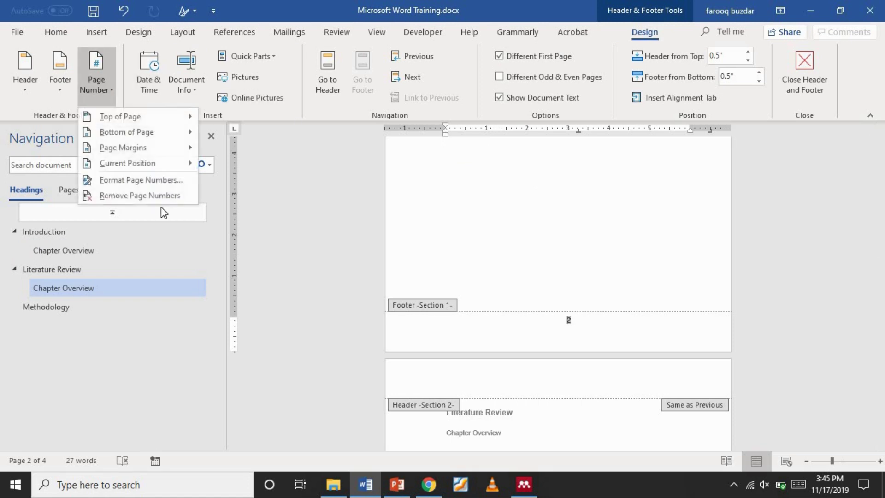
click(163, 181)
click(730, 158)
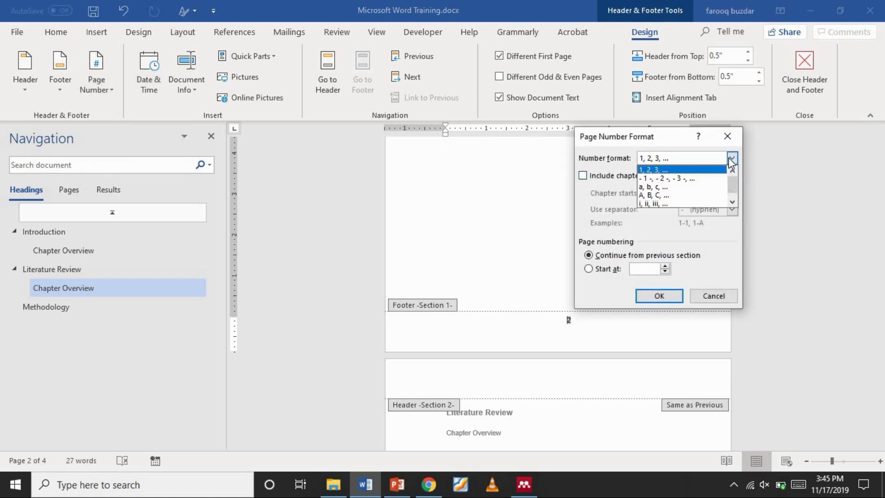
click(673, 202)
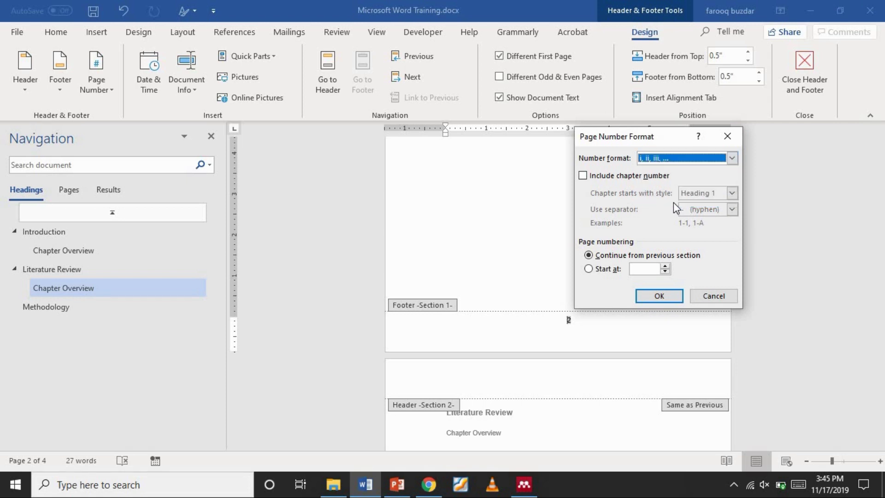
click(643, 270)
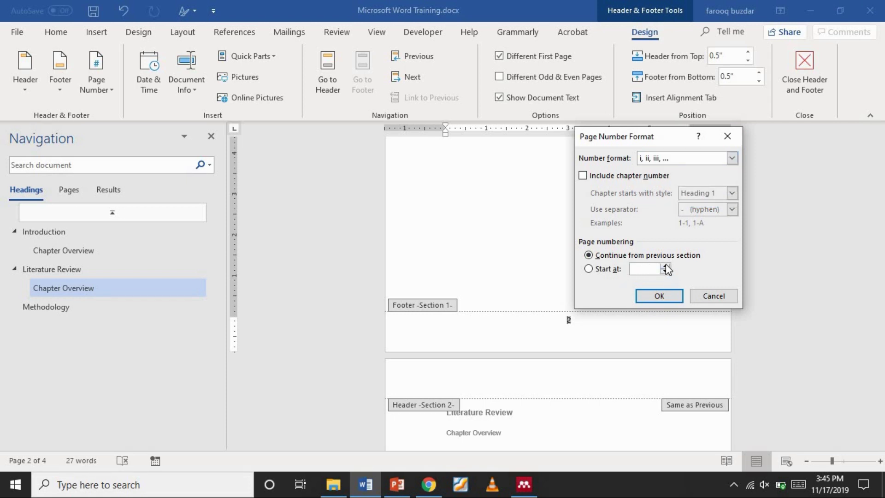
click(666, 265)
click(658, 297)
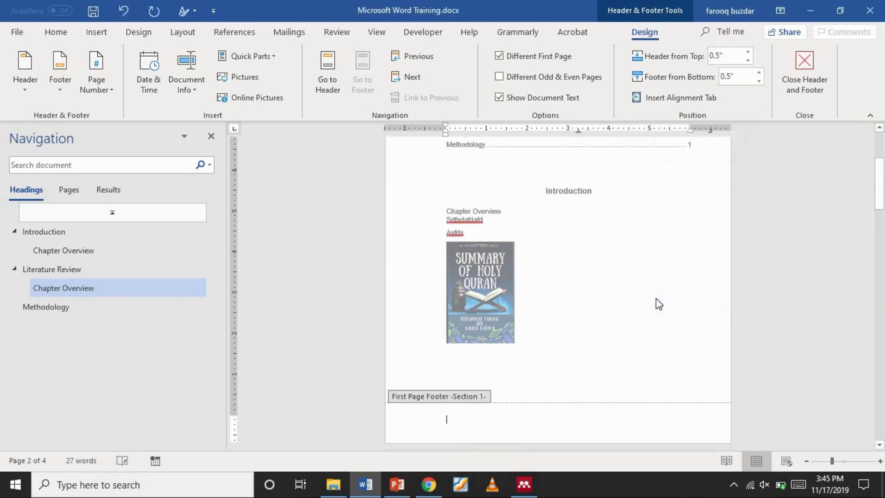
drag(883, 196, 883, 306)
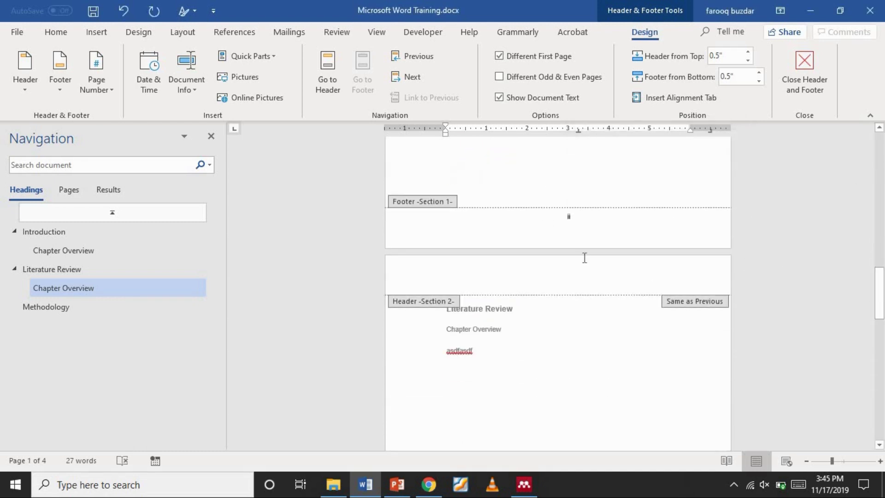
click(544, 278)
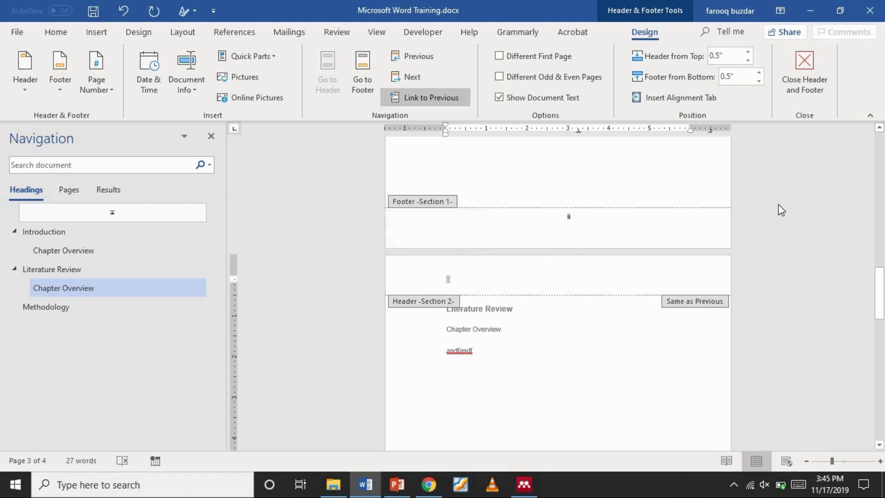
double_click(752, 255)
Step: Set the section 2 footer's page numbering to start at 1 and return to the document body
drag(879, 239, 880, 368)
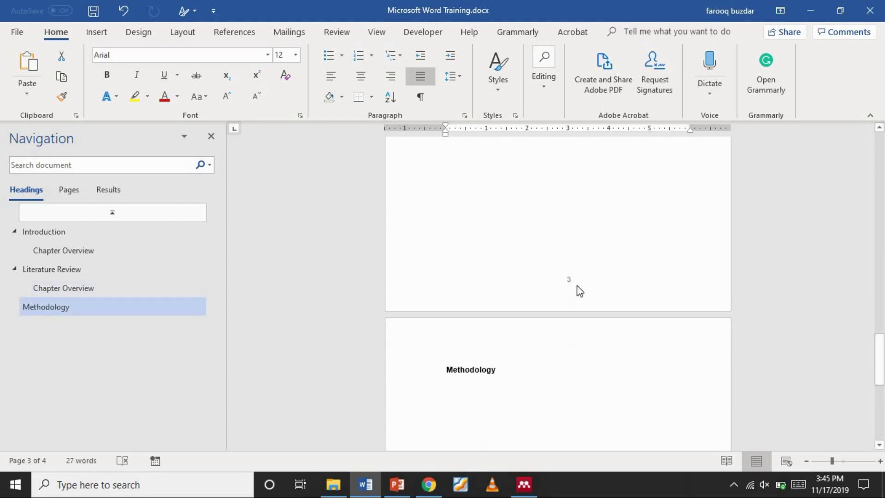
double_click(569, 282)
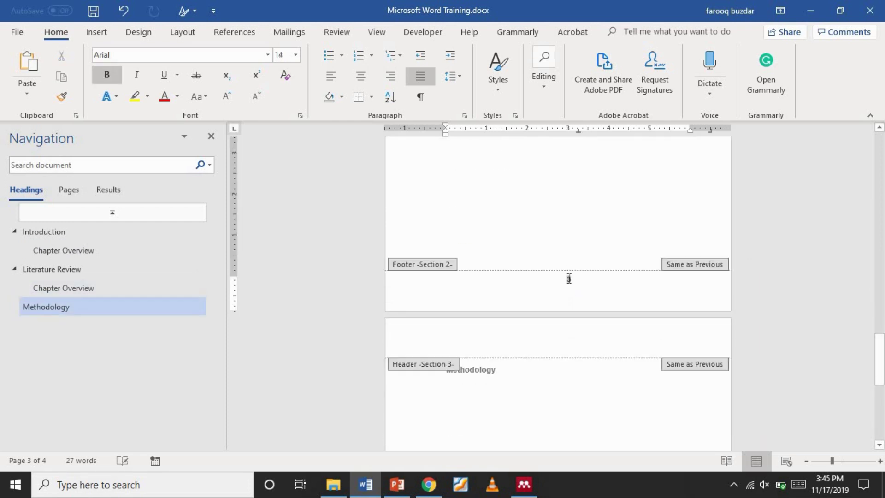
click(96, 79)
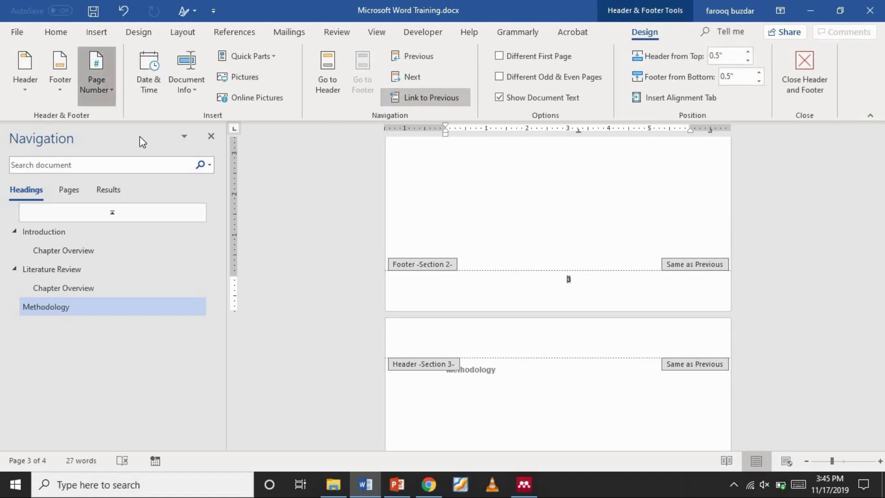
click(152, 180)
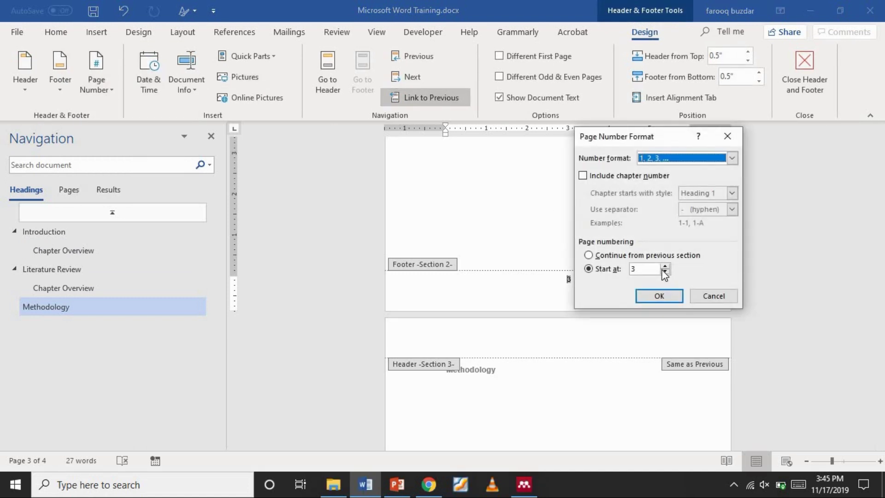
click(645, 270)
key(BackSpace)
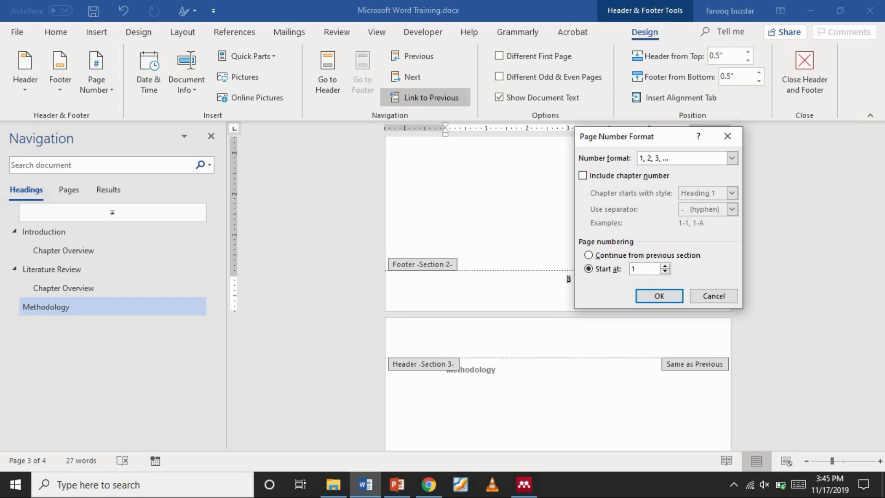
click(659, 295)
drag(879, 307, 881, 415)
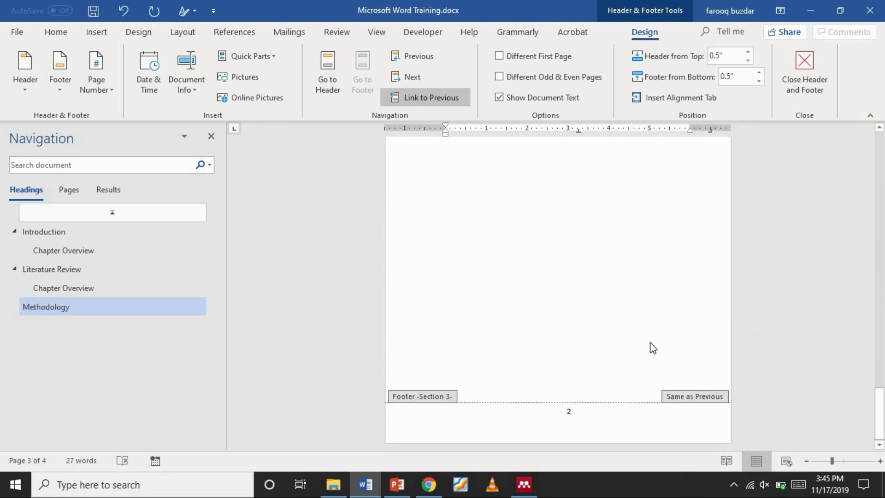
double_click(600, 302)
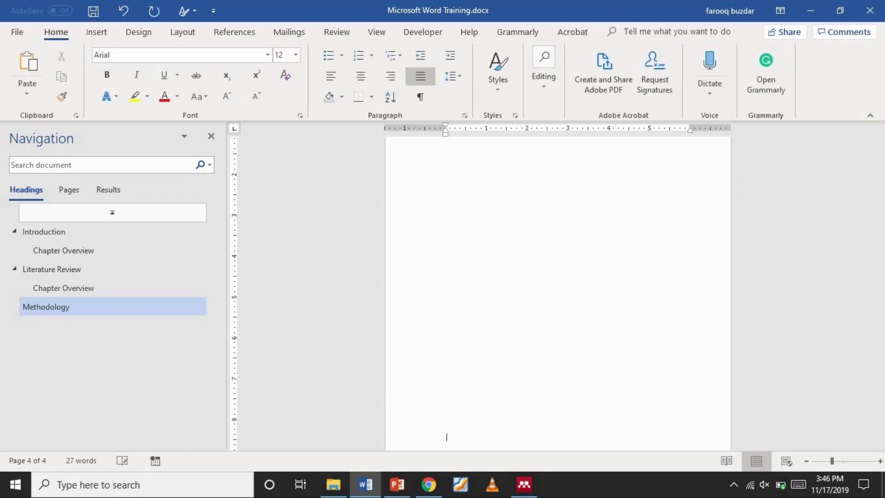
Step: Add a long run of blank lines after the Methodology heading to extend section 3 over several more pages
key(Return)
key(Return)
key(Return)
key(Return)
key(Return)
key(Return)
key(Return)
key(Return)
key(Return)
key(Return)
key(Return)
key(Return)
key(Return)
key(Return)
key(Return)
key(Return)
key(Return)
key(Return)
key(Return)
key(Return)
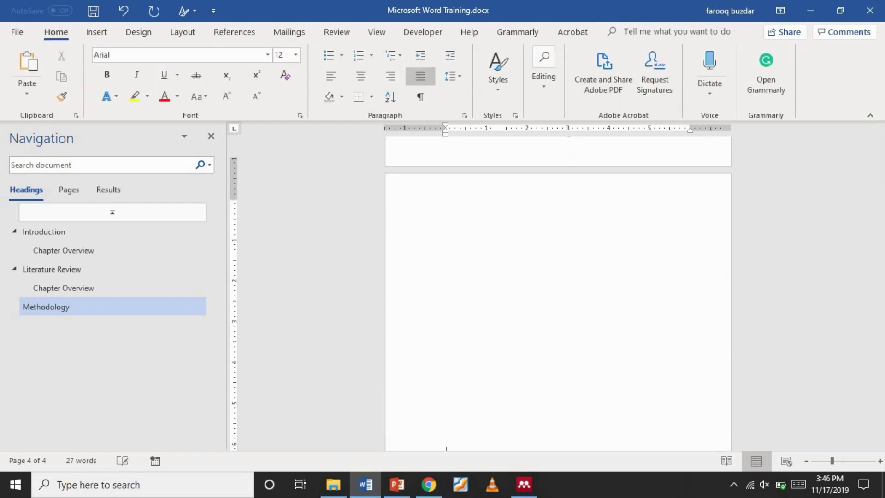
key(Return)
key(Return)
key(Return)
key(Return)
key(Return)
key(Return)
key(Return)
key(Return)
key(Return)
key(Return)
key(Return)
key(Return)
key(Return)
key(Return)
key(Return)
key(Return)
key(Return)
key(Return)
key(Return)
key(Return)
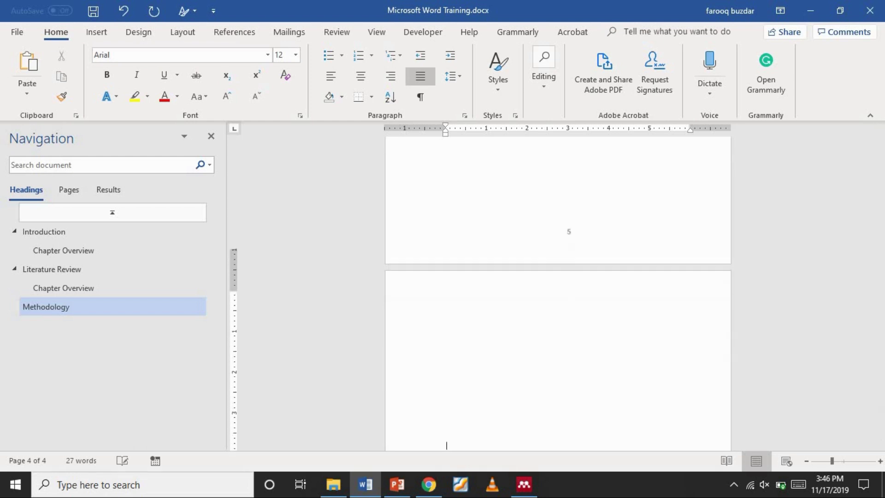
key(Return)
key(Return)
key(Return)
key(Return)
key(Return)
key(Return)
key(Return)
key(Return)
key(Return)
key(Return)
key(Return)
key(Return)
key(Return)
key(Return)
key(Return)
key(Return)
key(Return)
key(Return)
key(Return)
key(Return)
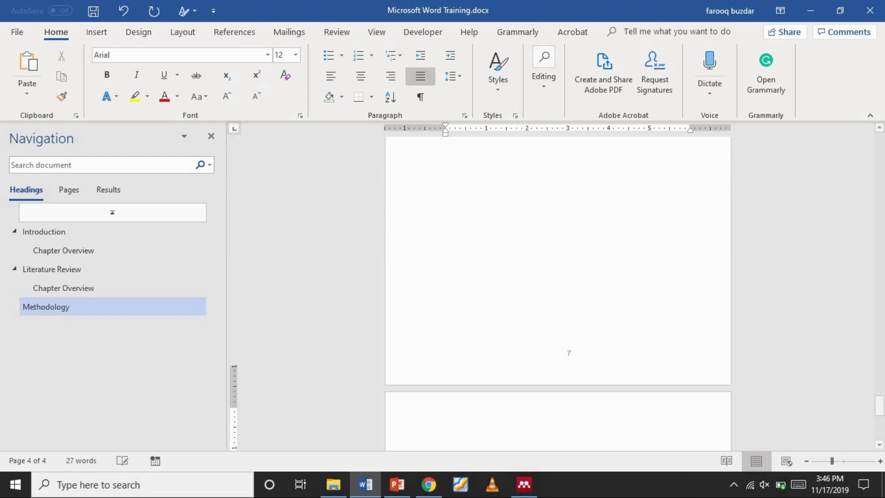
key(Return)
key(Return)
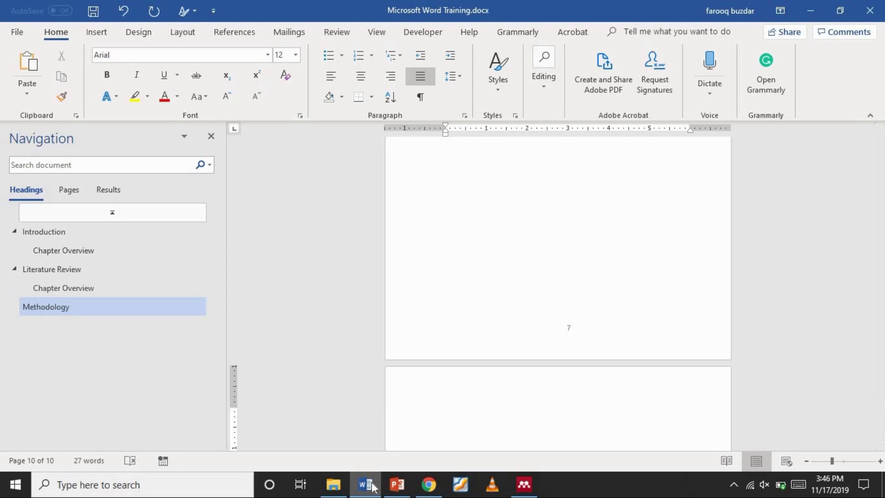
Step: Switch to the PowerPoint presentation and replace the "Breaks, sessions" text on slide 2 with "Sections /next section"
click(372, 486)
click(397, 484)
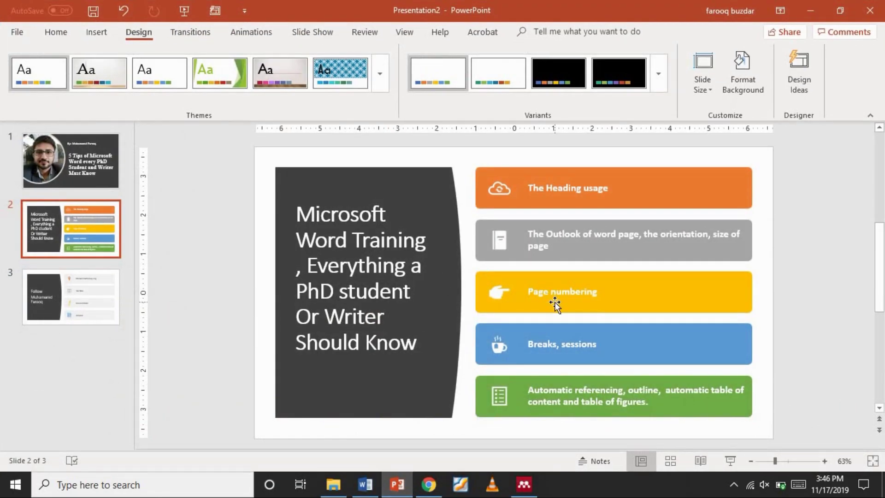
click(549, 346)
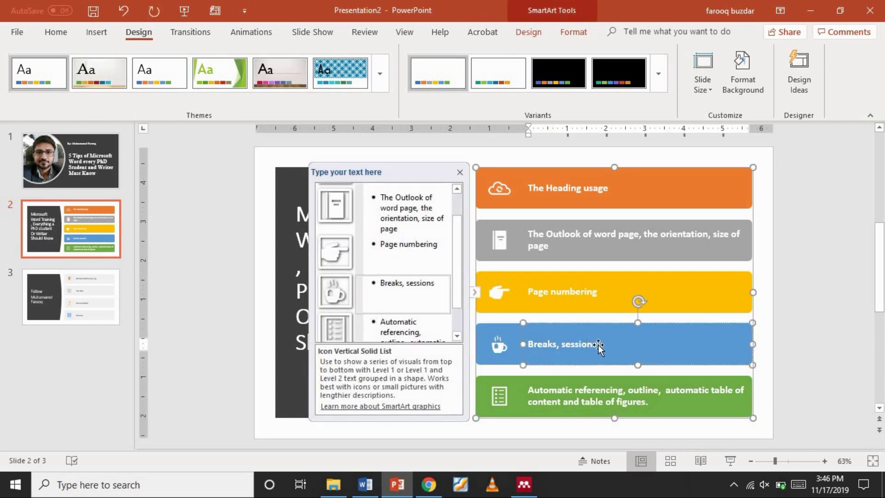
key(Escape)
triple_click(573, 348)
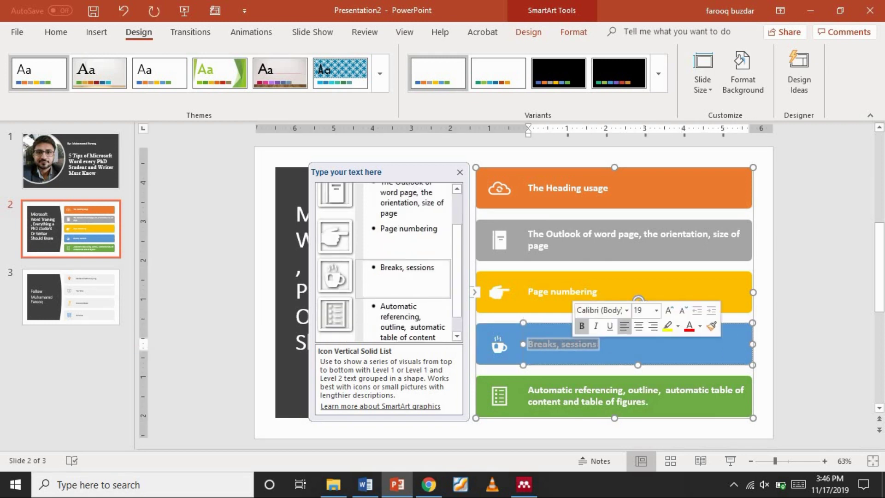
text(Sections /)
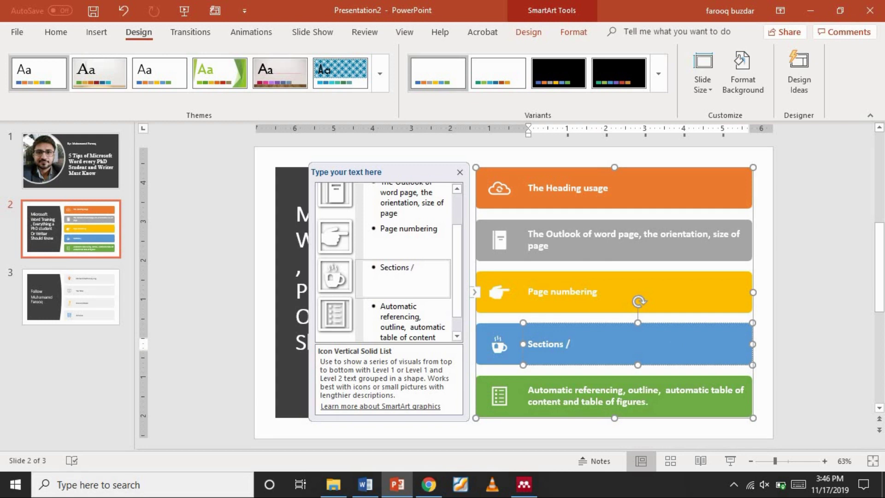
text(next secto)
key(BackSpace)
text(ion)
click(800, 380)
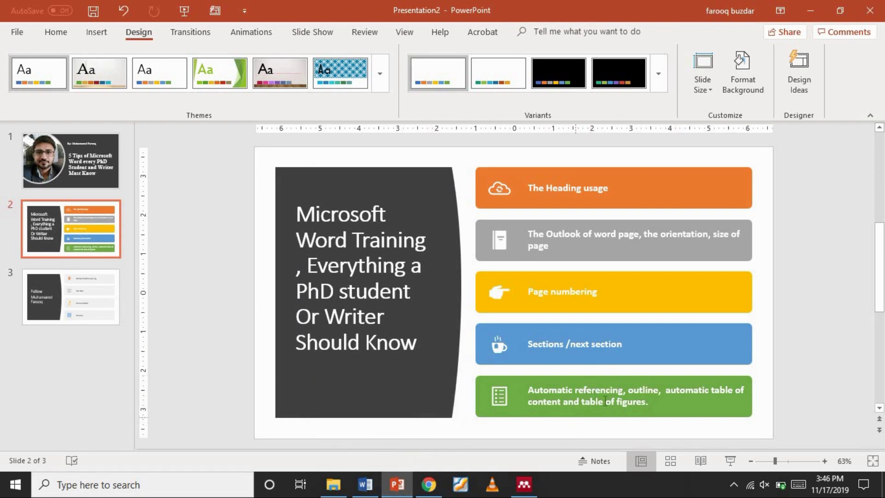
Step: Switch back to the Word training document and return to its first page with the referencing tools open
click(404, 494)
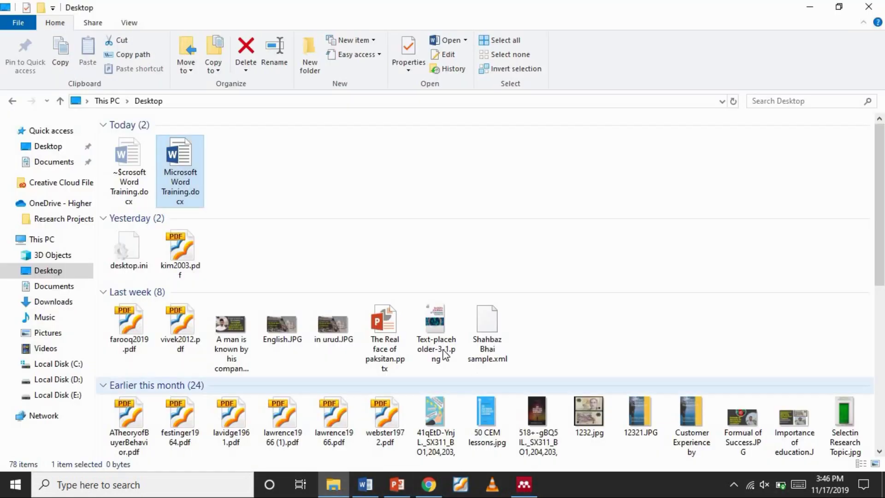
click(397, 486)
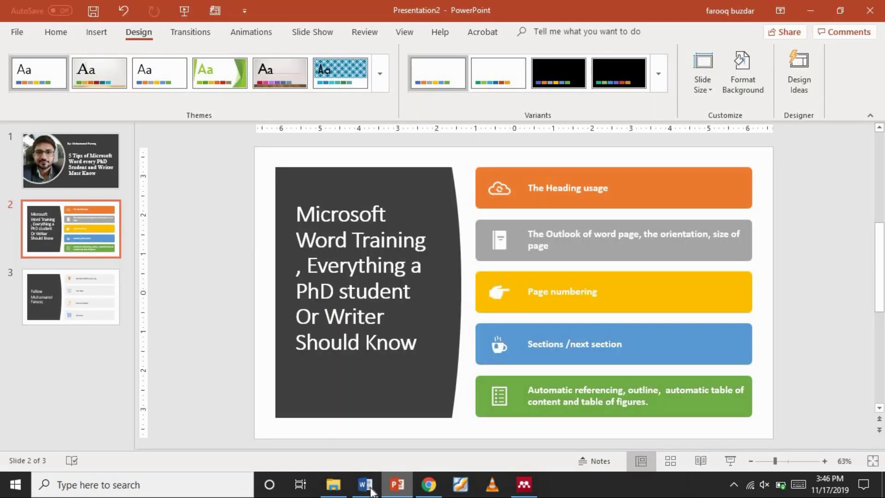
click(365, 485)
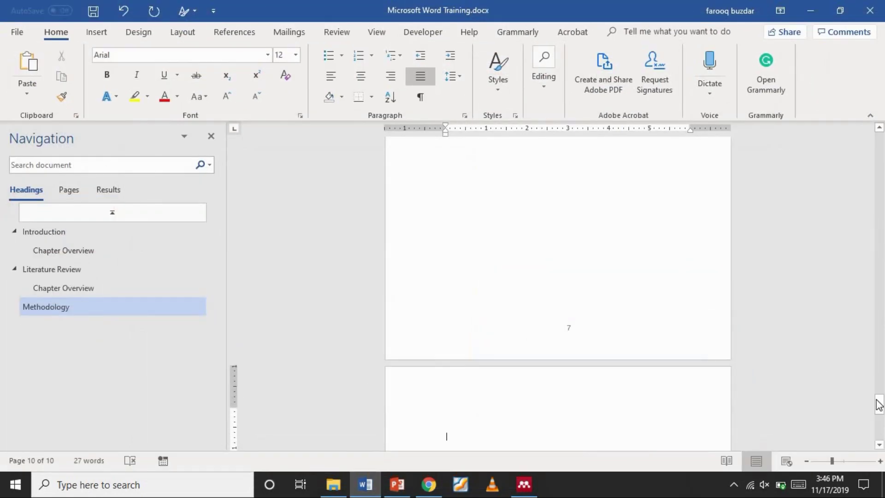
mouse_move(879, 403)
mouse_down()
mouse_move(865, 243)
mouse_move(877, 136)
mouse_up()
click(579, 302)
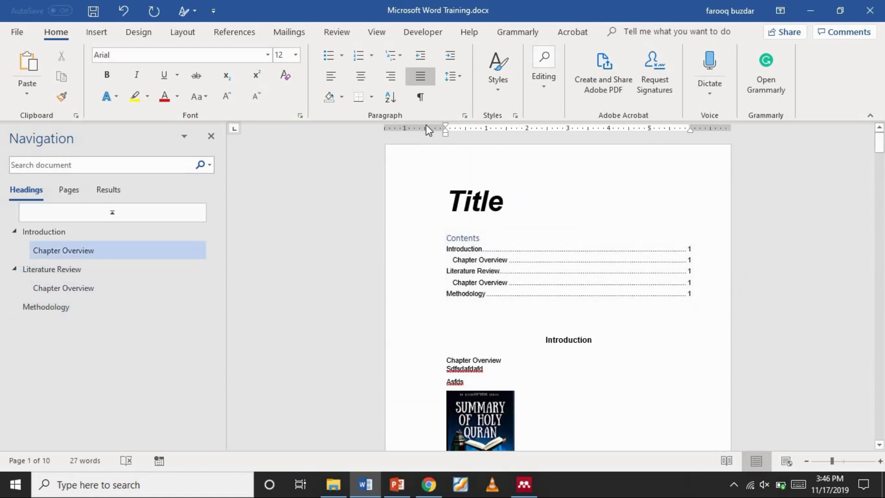
click(232, 30)
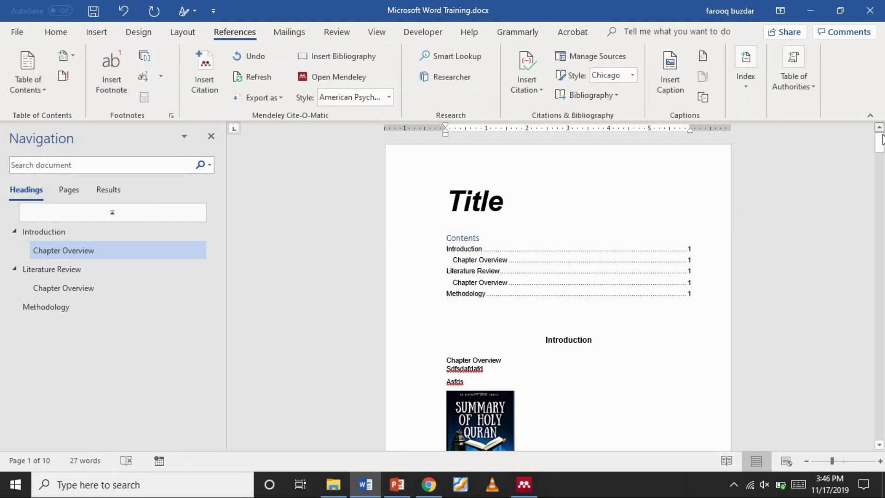
Step: Insert a caption below the Summary of Holy Quran cover picture reading "Figure 1 Summary of Holy Quran"
drag(881, 139, 881, 146)
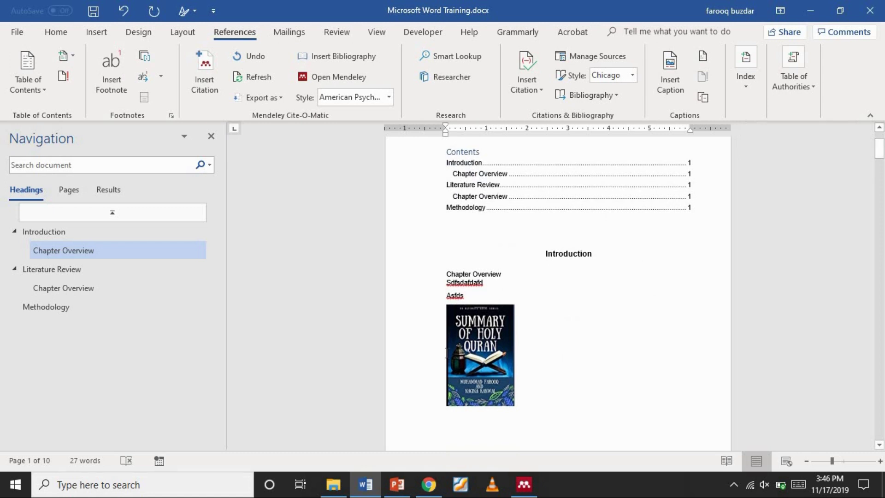
click(475, 335)
right_click(475, 341)
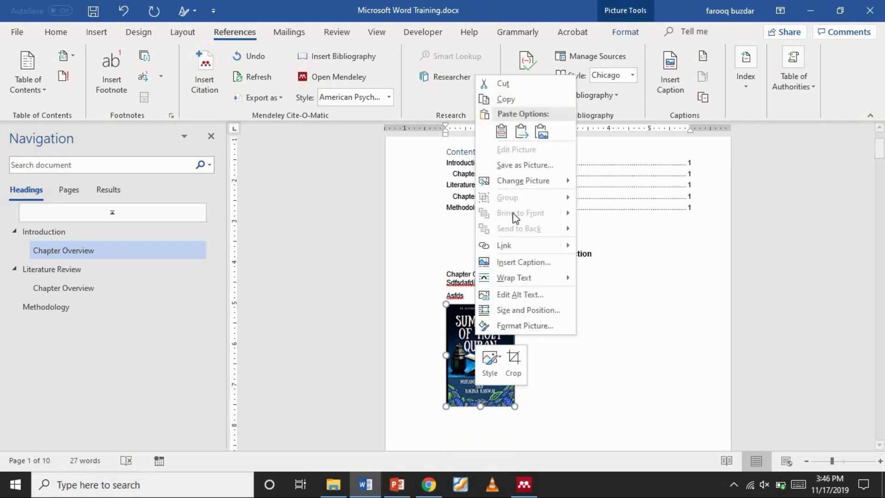
click(536, 261)
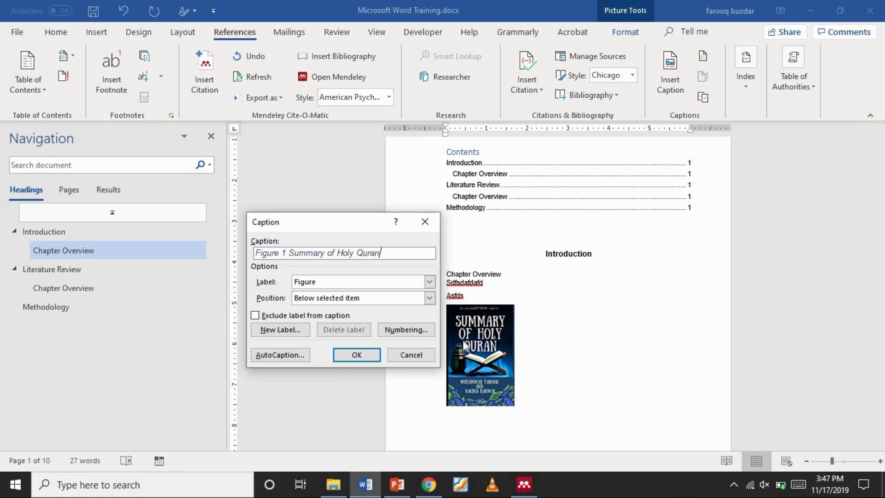
click(357, 355)
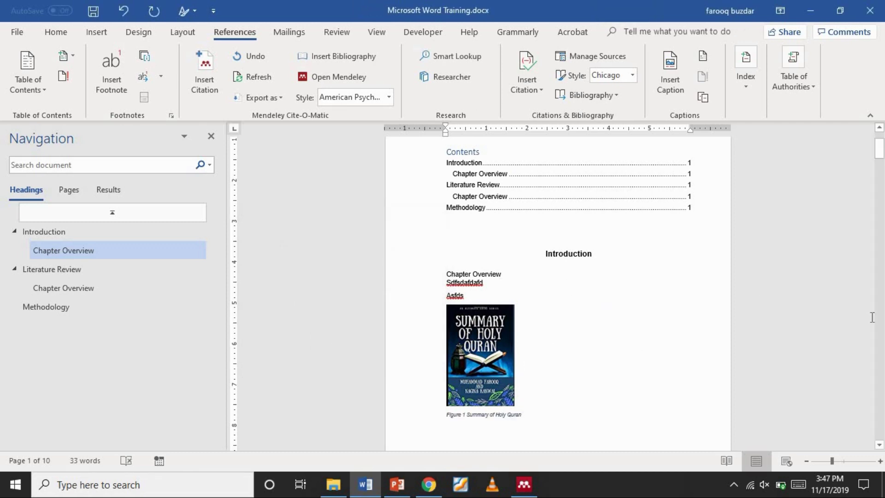
Step: Insert a caption below the An Ultimate Guide for Success cover picture on the following page reading "Figure 2 Figure-2 Ultimate Guide"
drag(880, 157, 880, 170)
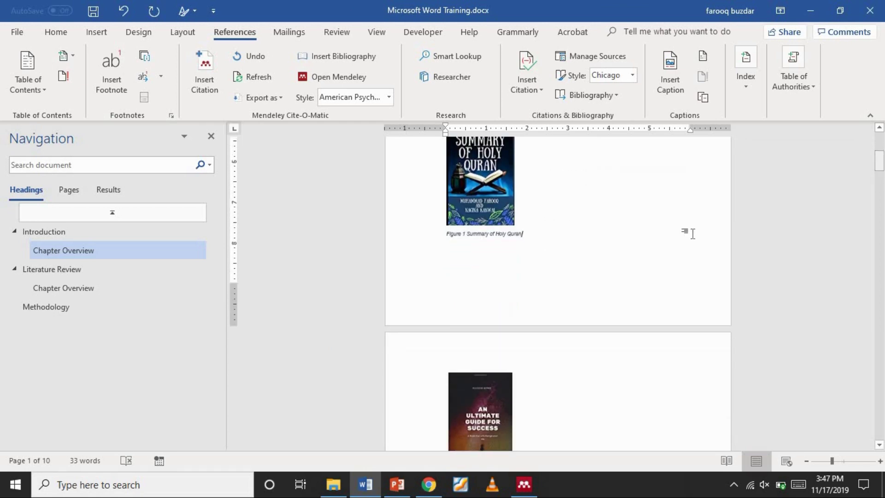
triple_click(492, 233)
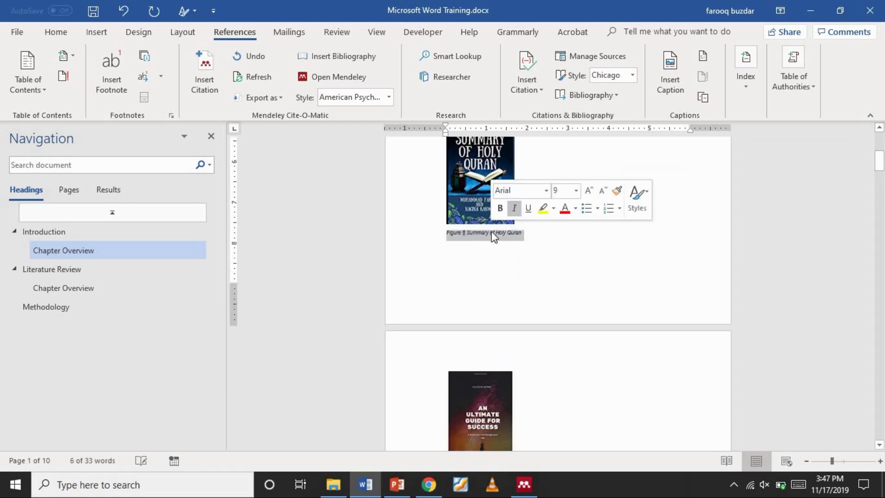
click(483, 417)
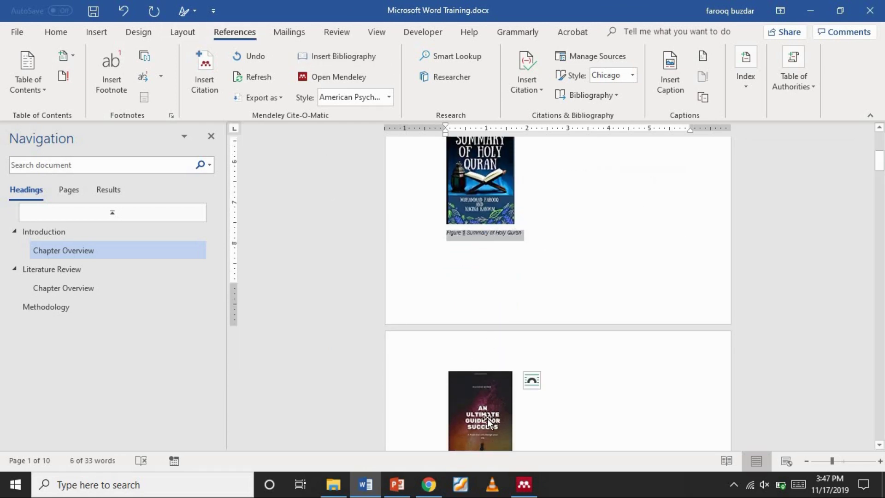
click(841, 461)
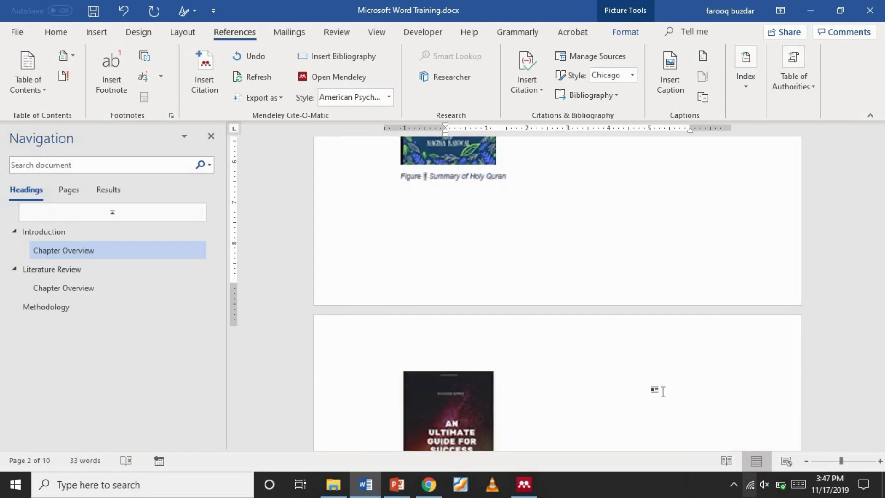
drag(879, 163, 879, 174)
right_click(477, 213)
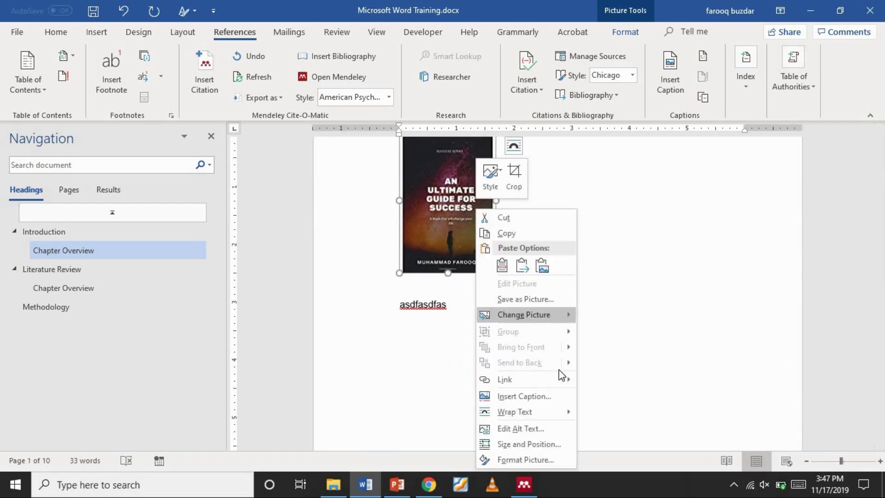
click(531, 401)
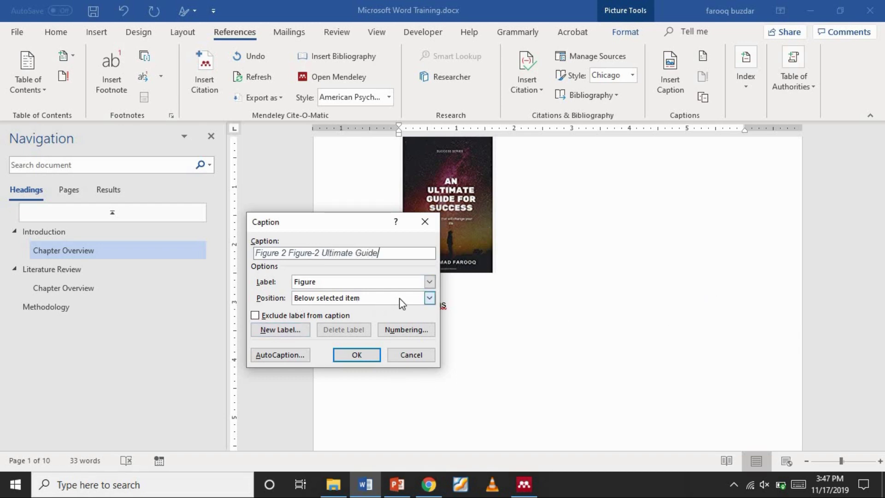
click(429, 300)
click(429, 299)
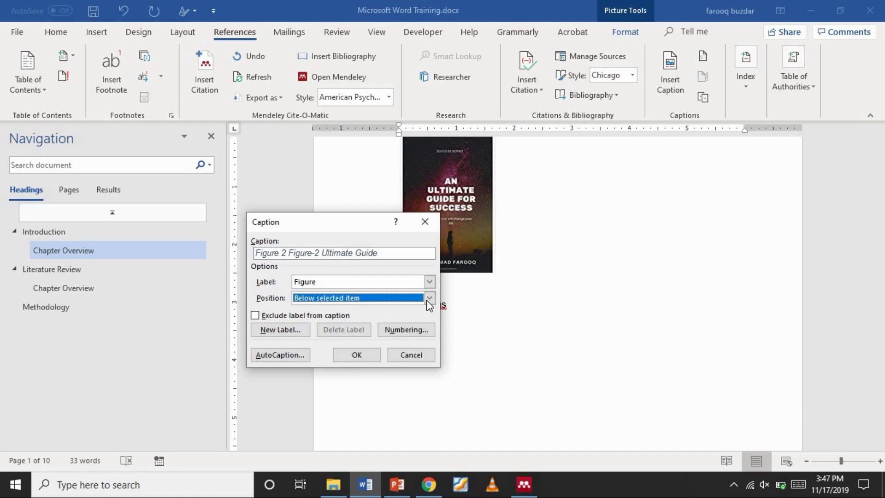
click(358, 359)
Step: Add a "List of Figures" heading between the contents table and the Introduction heading, with an empty line beneath it
drag(883, 163, 877, 136)
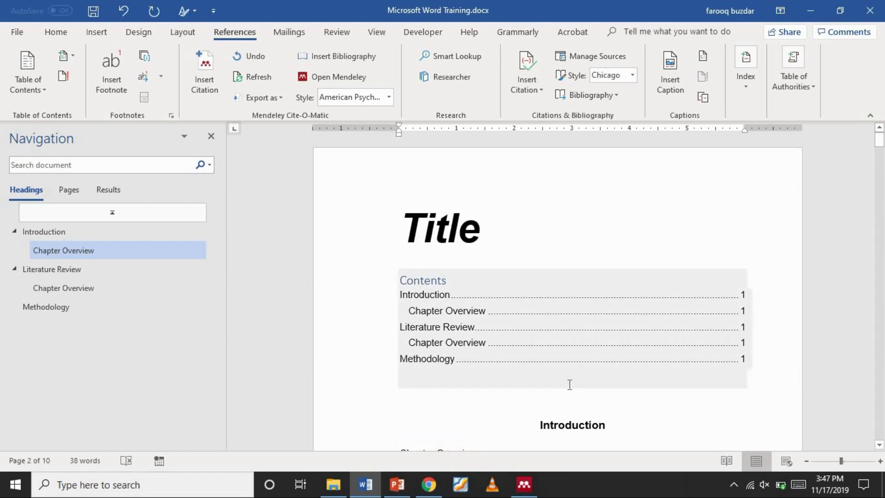
click(520, 413)
click(527, 423)
key(Return)
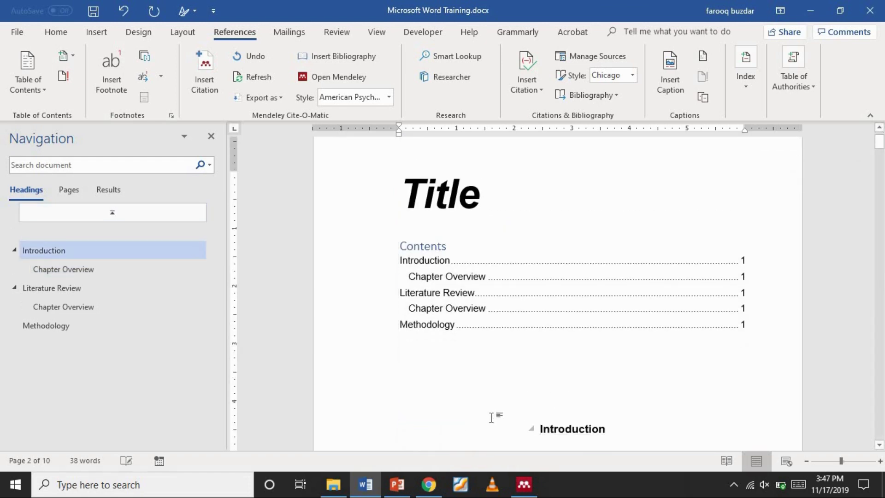
key(Up)
text(List pof)
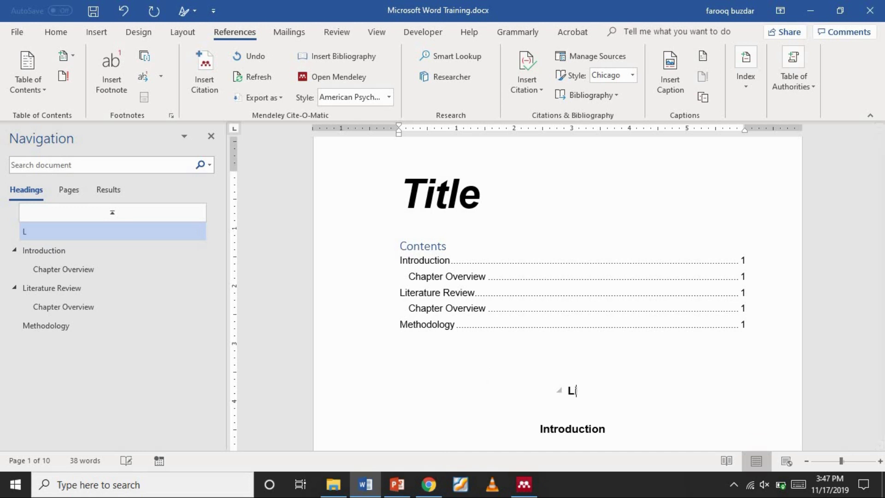
key(BackSpace)
key(BackSpace)
key(BackSpace)
text(of Figues)
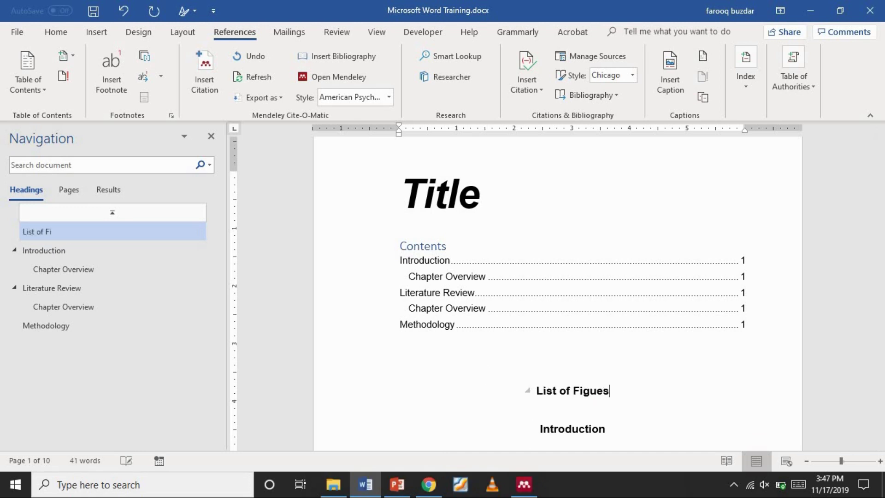
click(598, 390)
text(r)
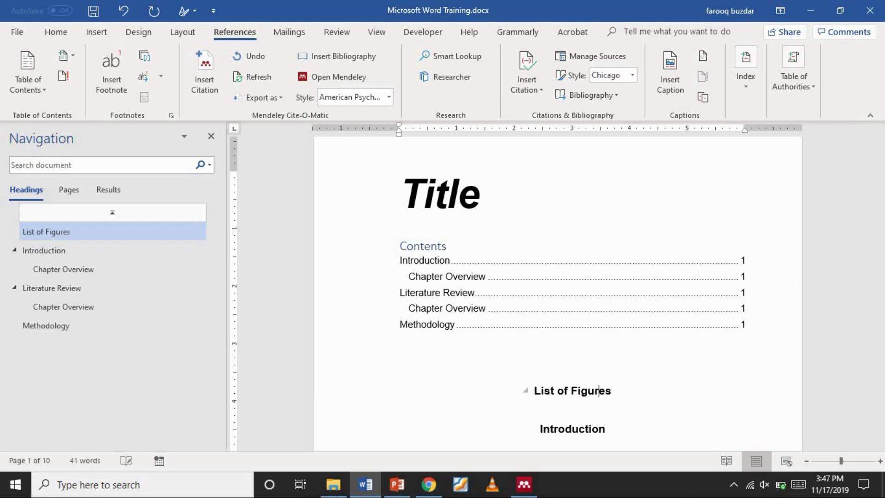
click(620, 391)
key(Return)
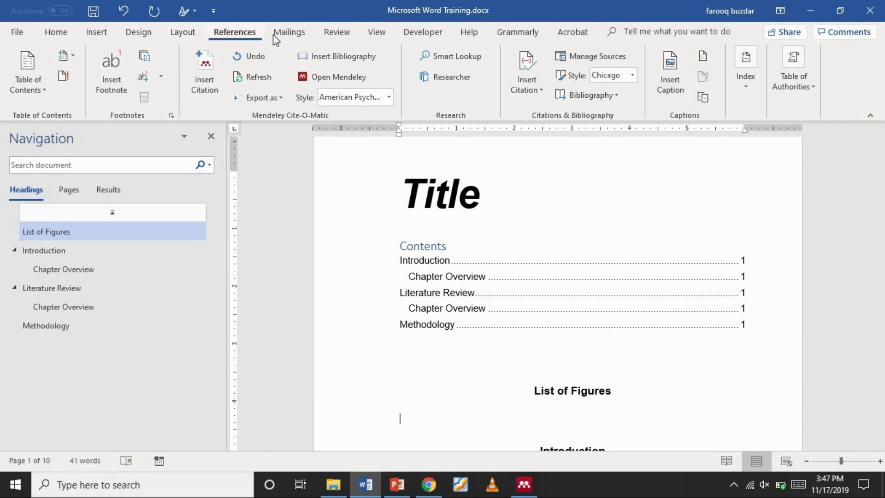
Step: Insert a table of figures for the Figure caption label under the List of Figures heading, keeping the Table of Figures style
click(702, 56)
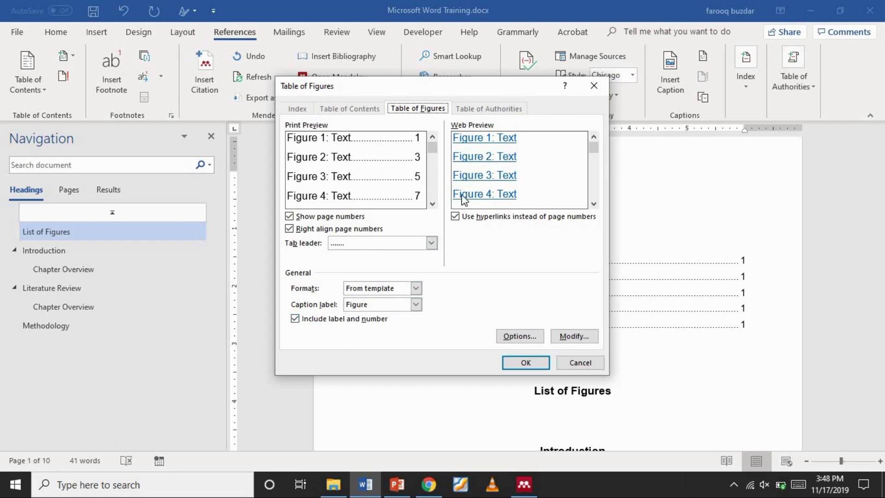
click(574, 338)
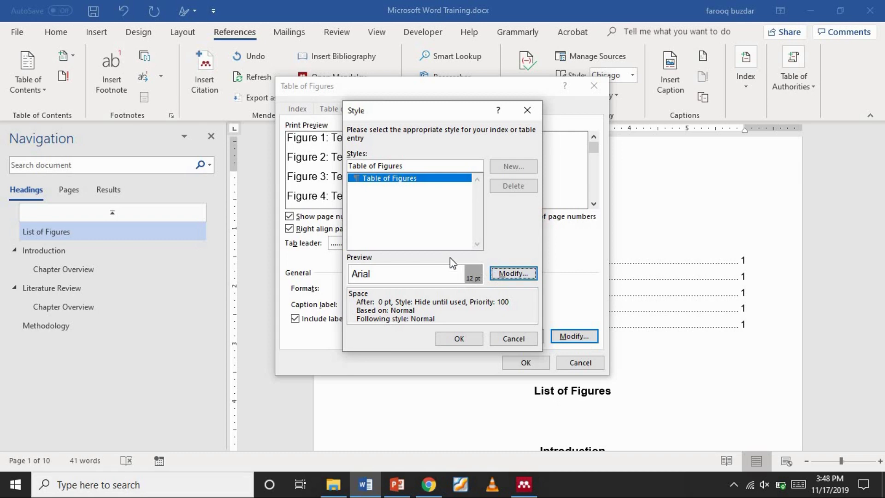
click(471, 340)
click(526, 362)
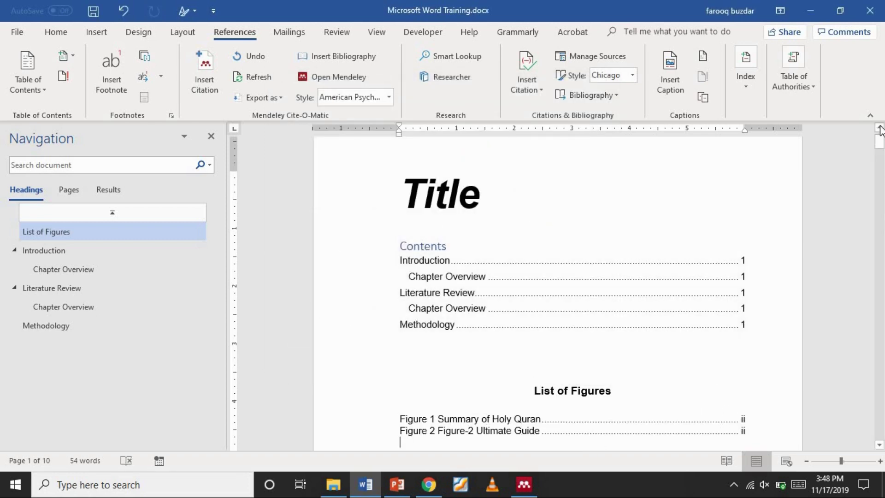
Step: Insert a table with four columns and five rows near the beginning of page 5, in the Methodology section
drag(880, 133, 883, 258)
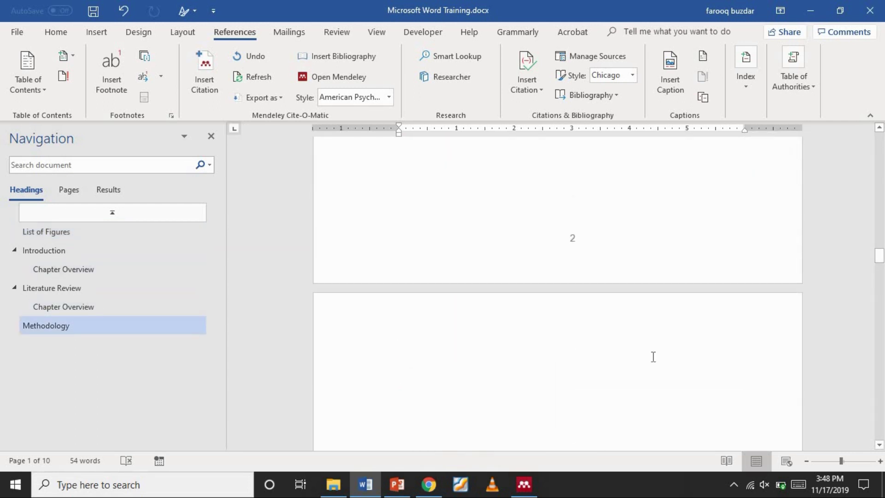
click(606, 370)
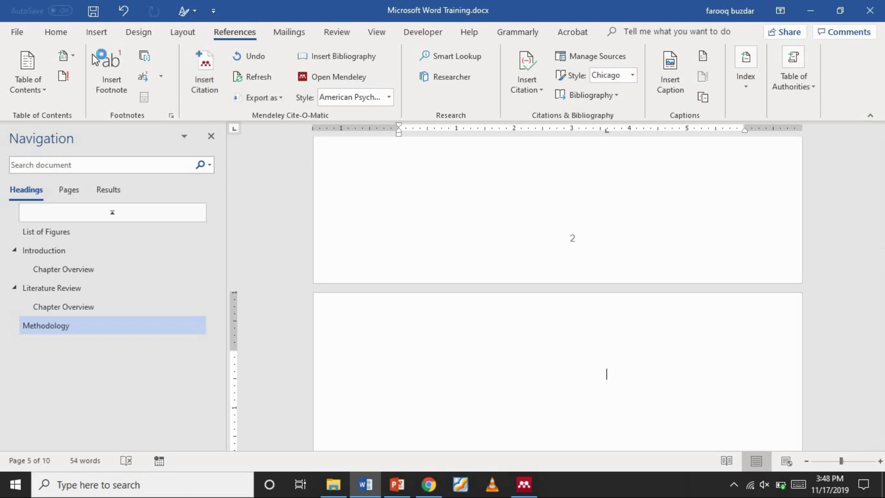
click(95, 31)
click(66, 65)
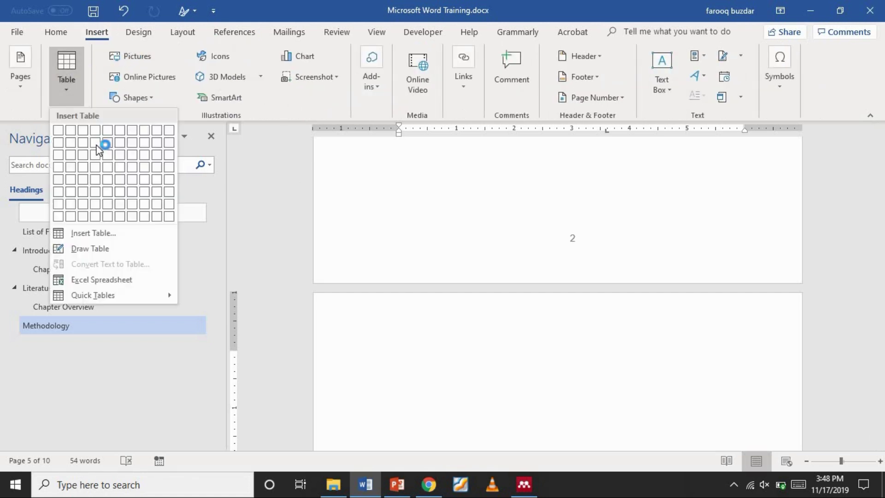
click(99, 178)
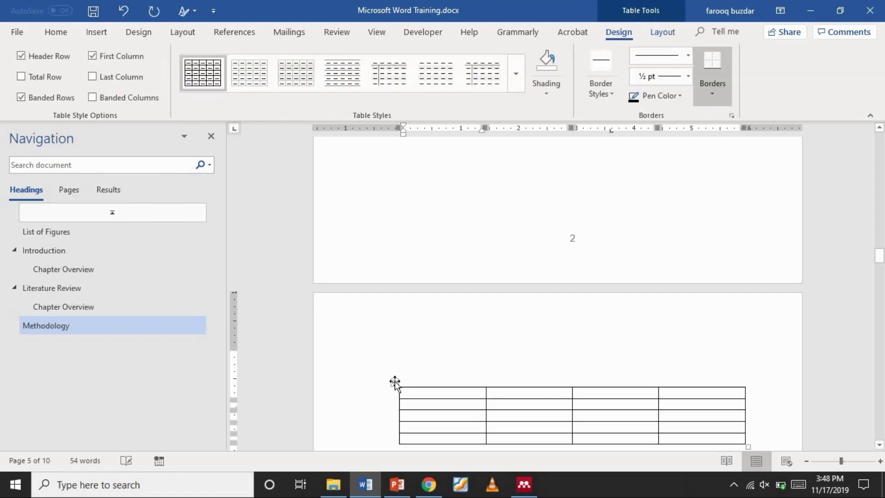
Step: Caption the new table below it with the label Figure 3 and the text "table-1 by" followed by the author's name
right_click(395, 381)
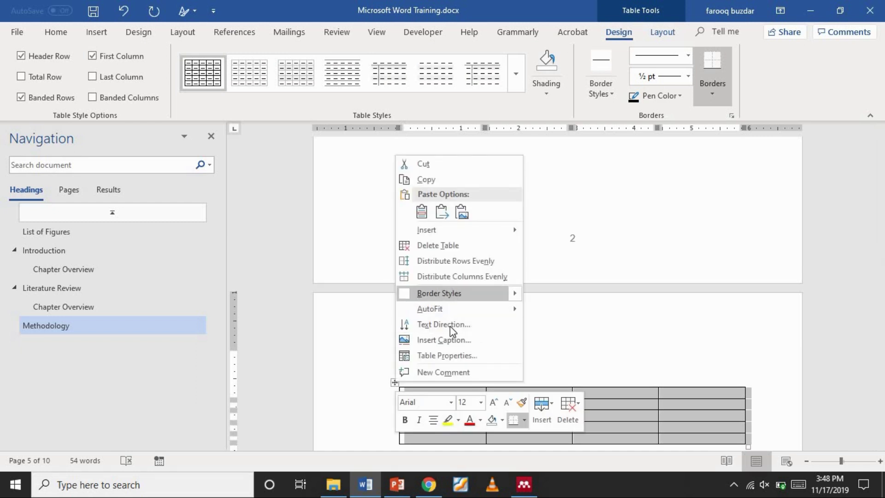
click(451, 340)
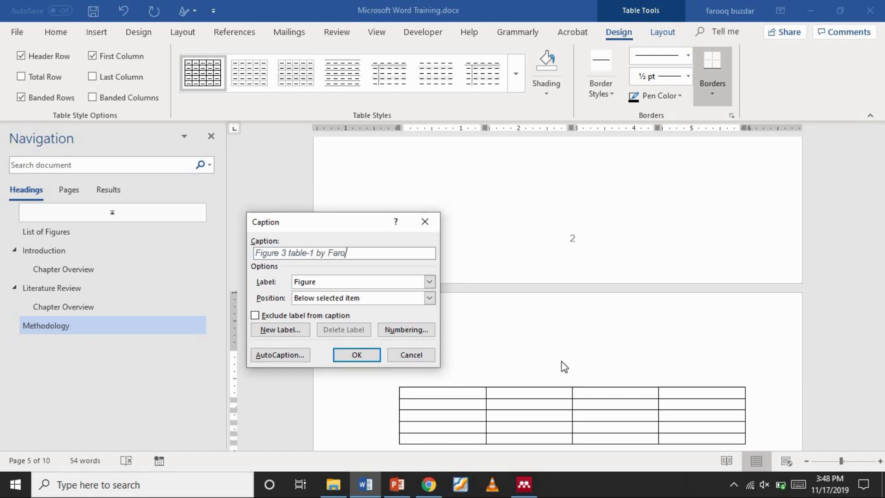
click(371, 358)
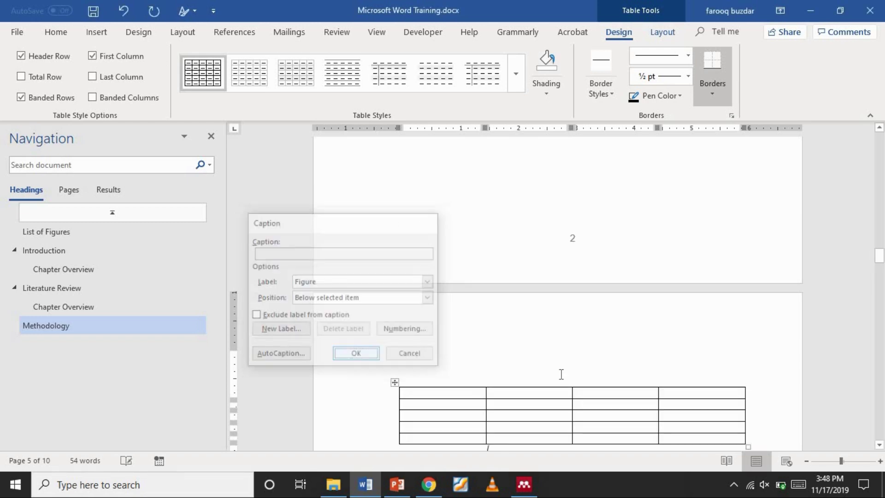
Step: Add an empty line between the list of figures and the Introduction heading
drag(881, 261, 882, 157)
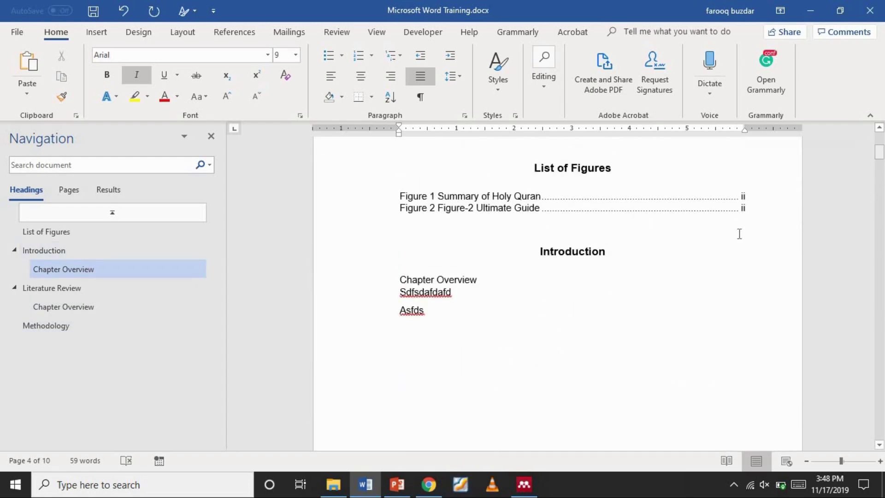
click(672, 240)
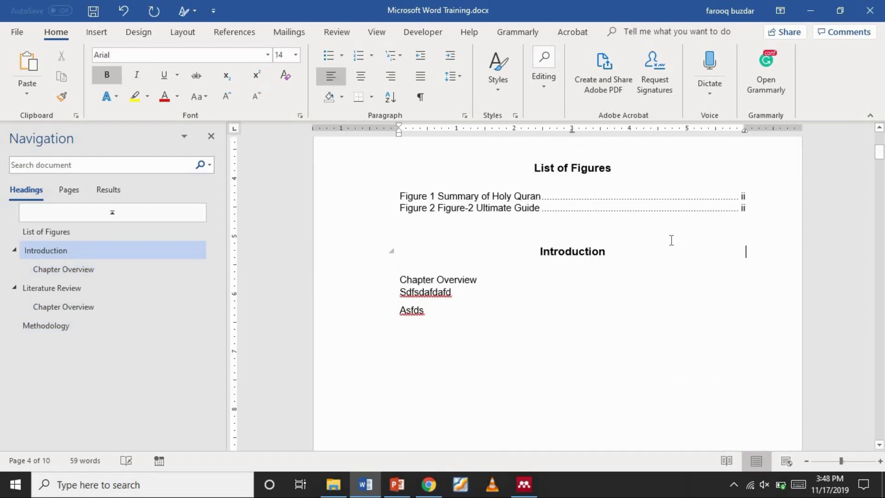
click(549, 225)
key(Return)
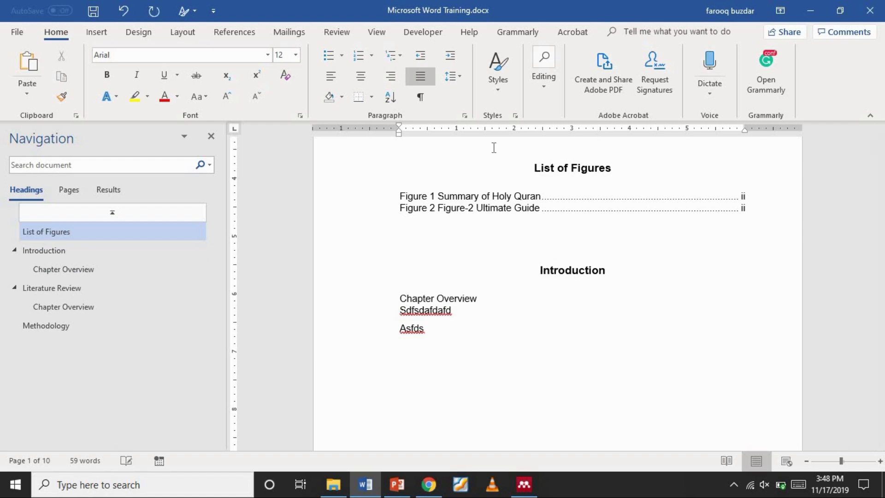
Step: Insert a table of figures for the Table caption label below the list of figures, keeping the Table of Figures style
click(234, 31)
click(703, 56)
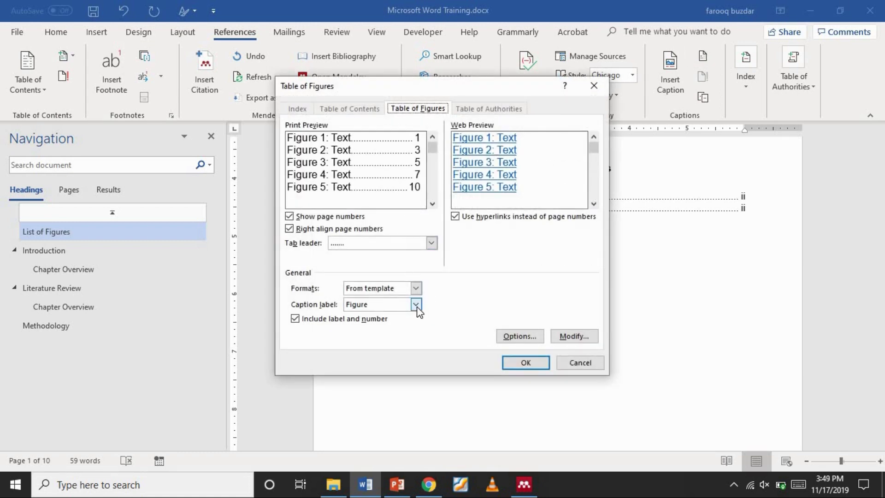
click(416, 304)
click(378, 347)
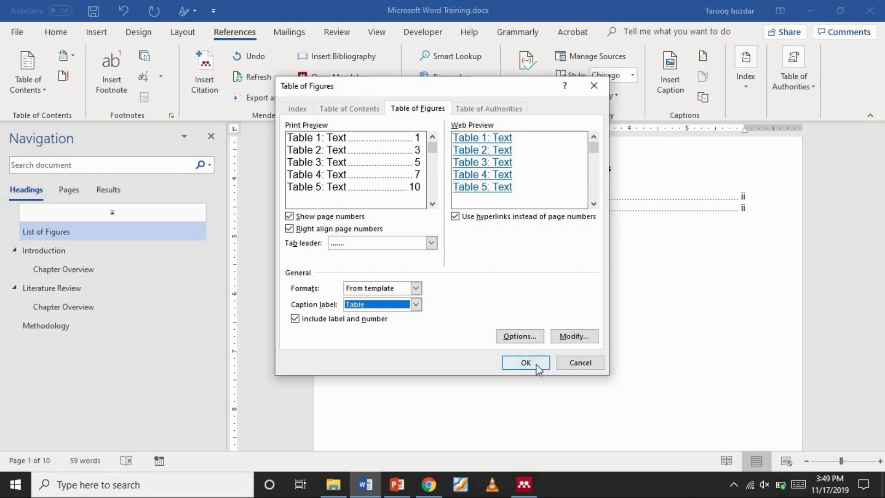
click(575, 342)
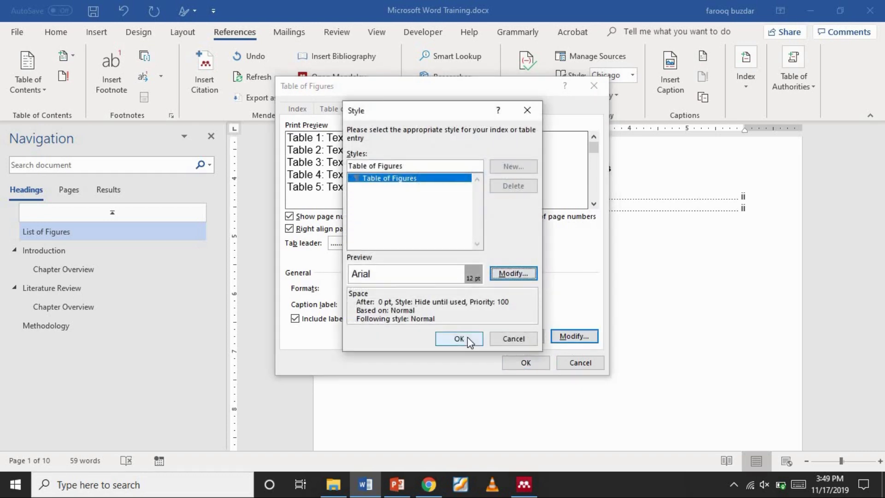
click(458, 338)
click(525, 362)
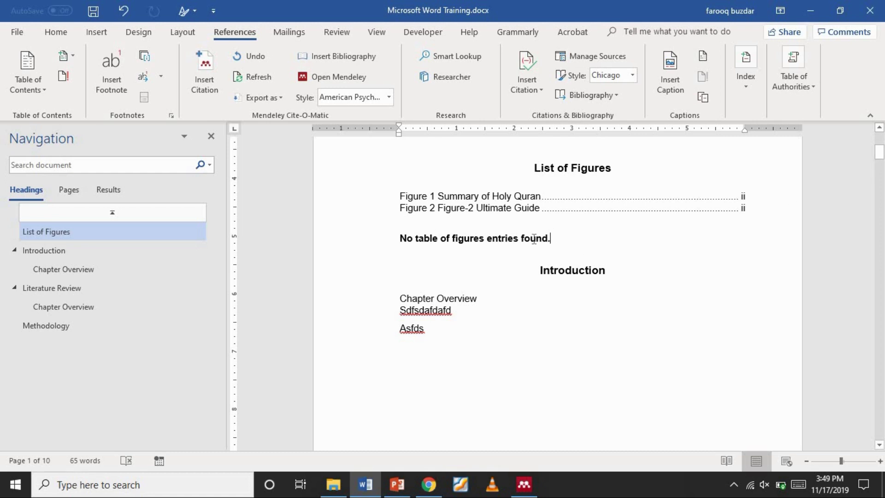
Step: Delete the Figure 3 caption below the table on page 5
drag(881, 153, 882, 276)
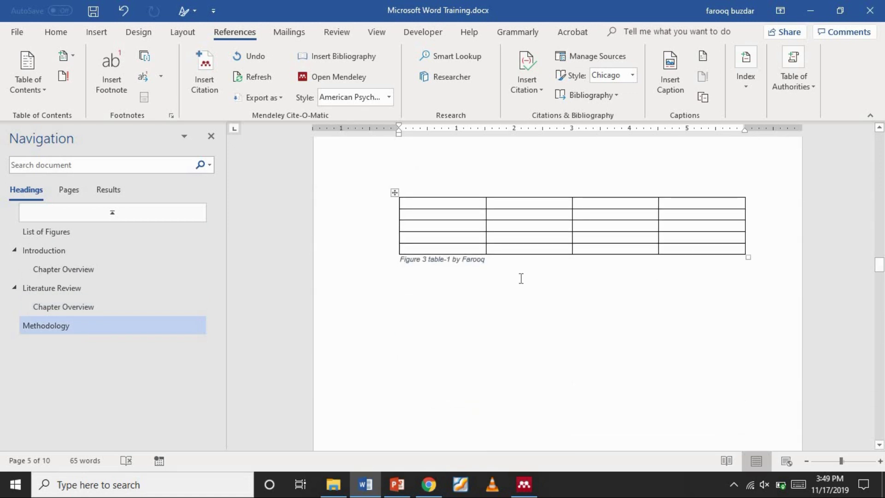
click(463, 271)
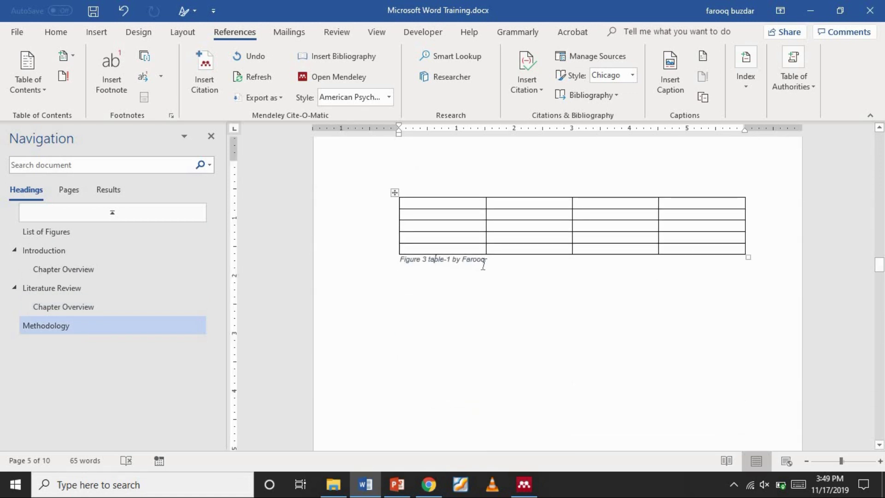
drag(494, 260, 401, 270)
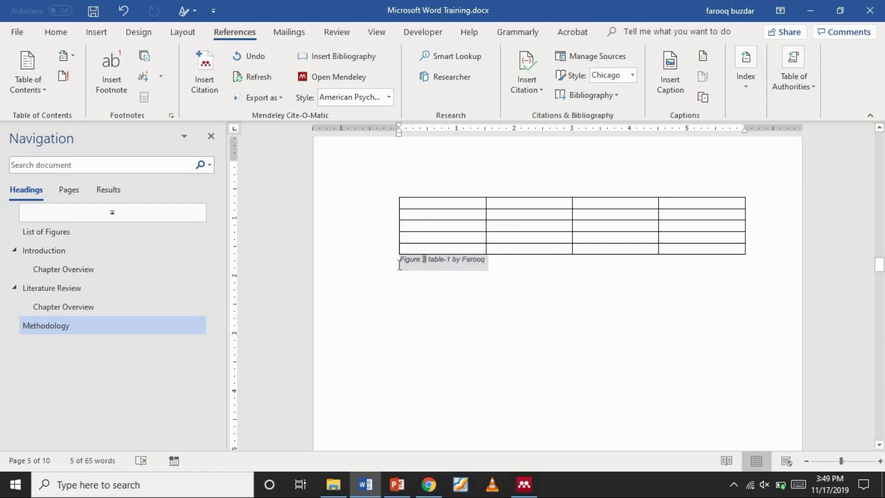
key(Delete)
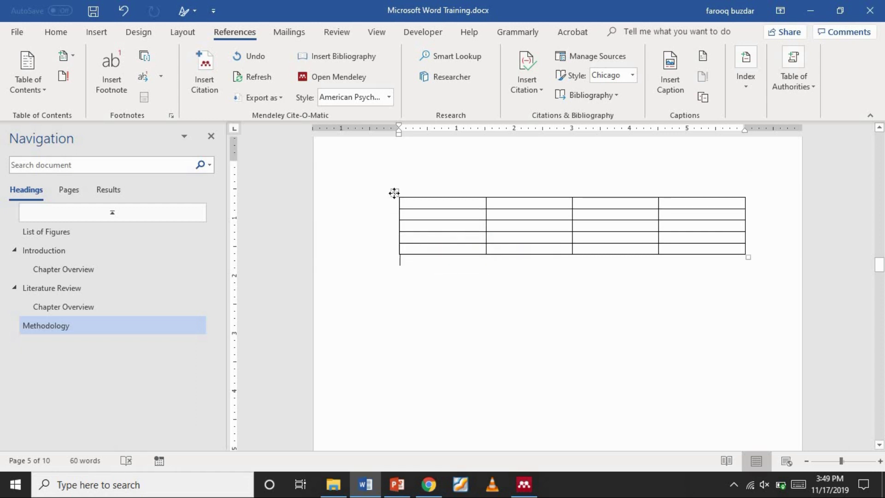
Step: Caption the page 5 table above it with the label Table 1 and the author's first name followed by "Table"
right_click(394, 193)
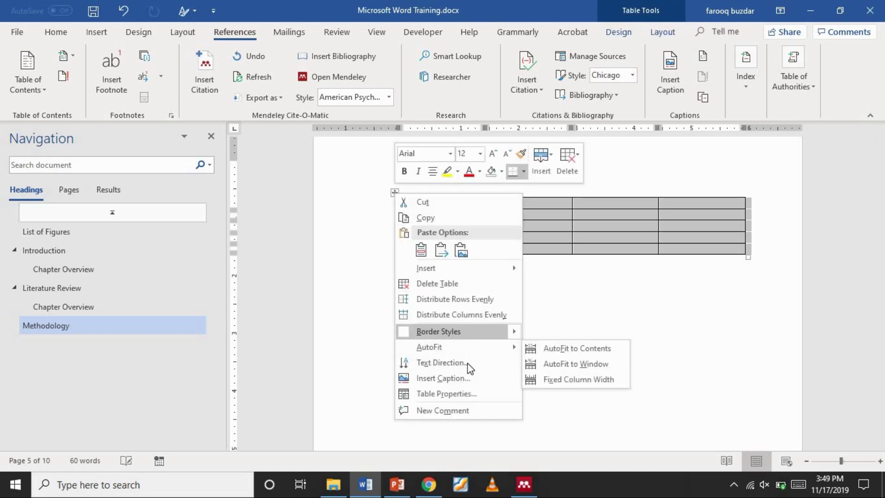
click(469, 376)
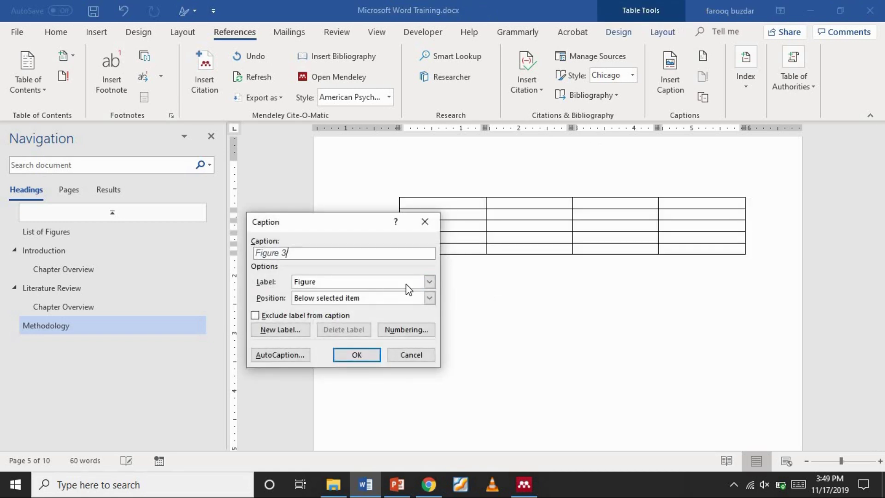
click(429, 282)
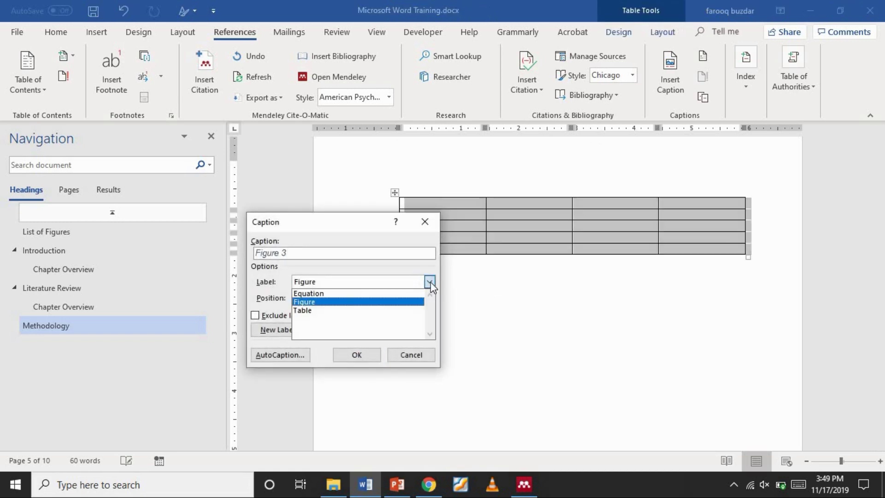
click(363, 311)
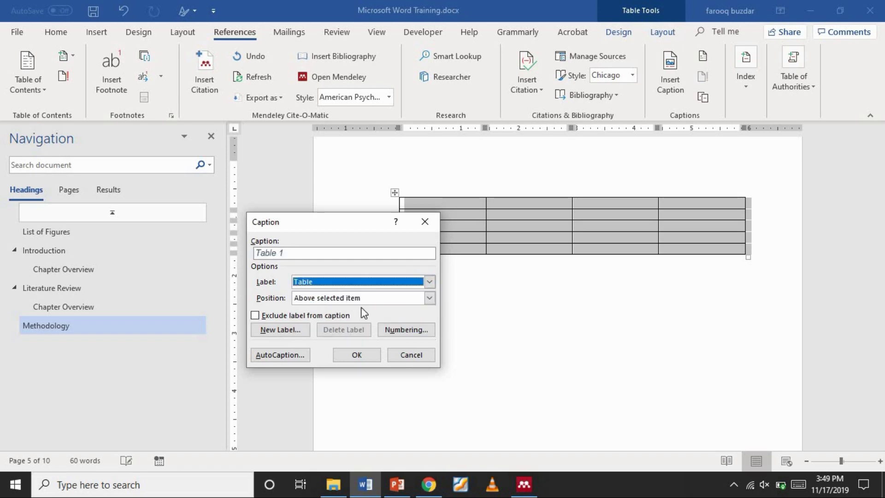
click(349, 251)
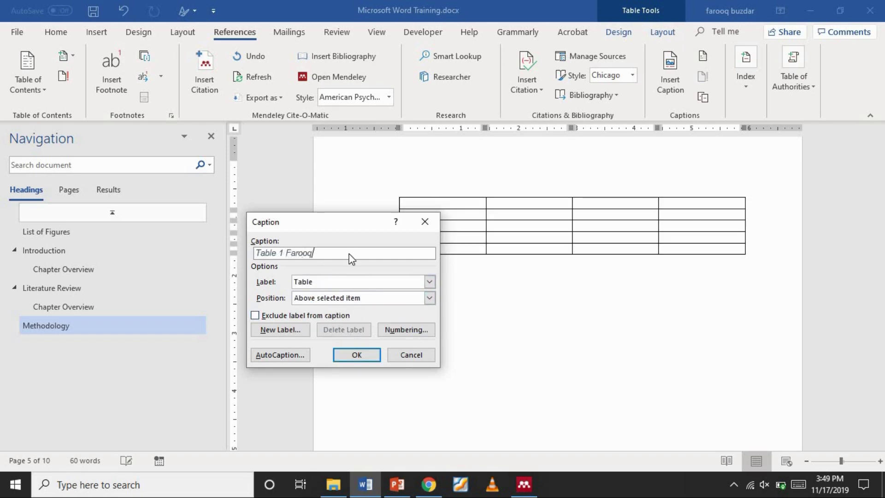
text(Farooq Teble)
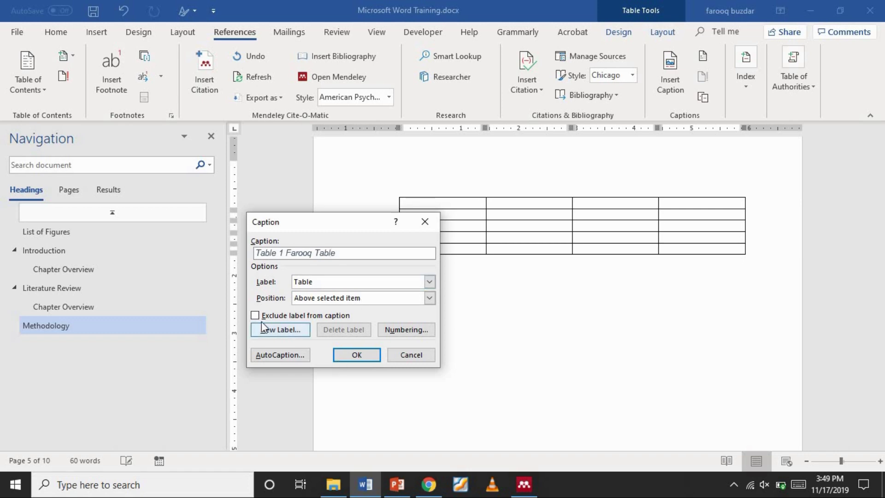
click(355, 355)
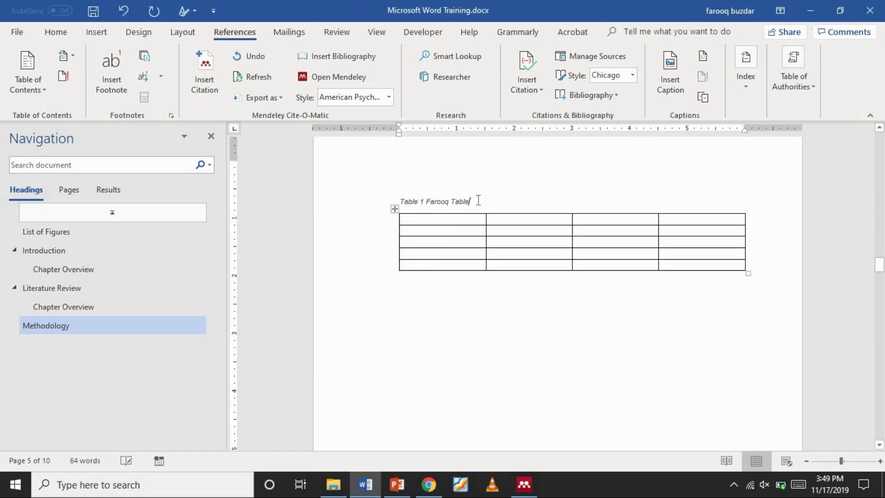
triple_click(429, 197)
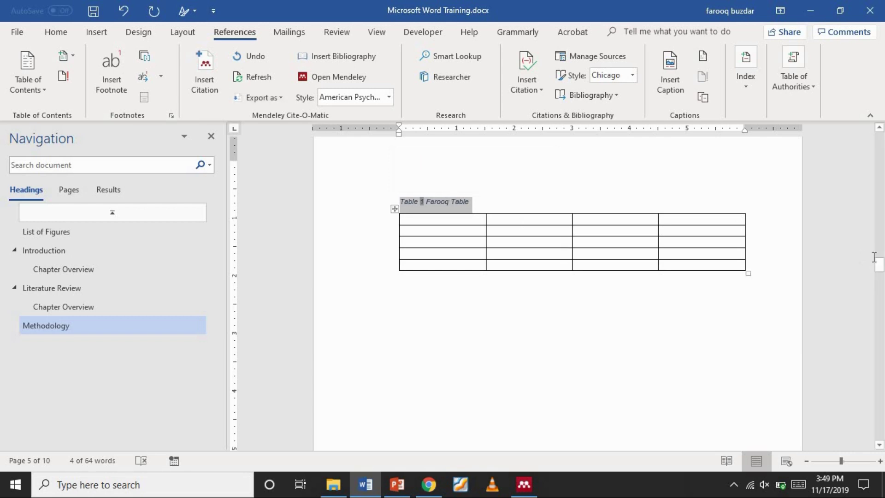
Step: Update the empty table-caption list below the figure entries so it picks up the new table caption
drag(879, 270, 880, 159)
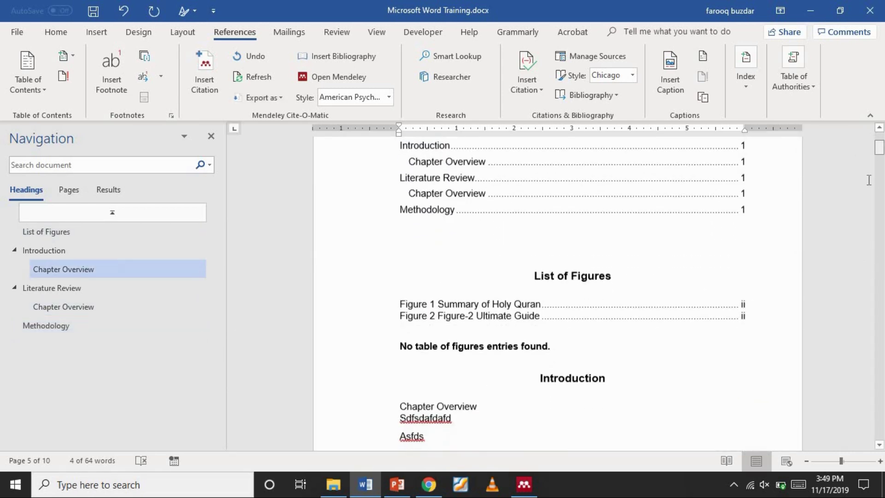
click(486, 331)
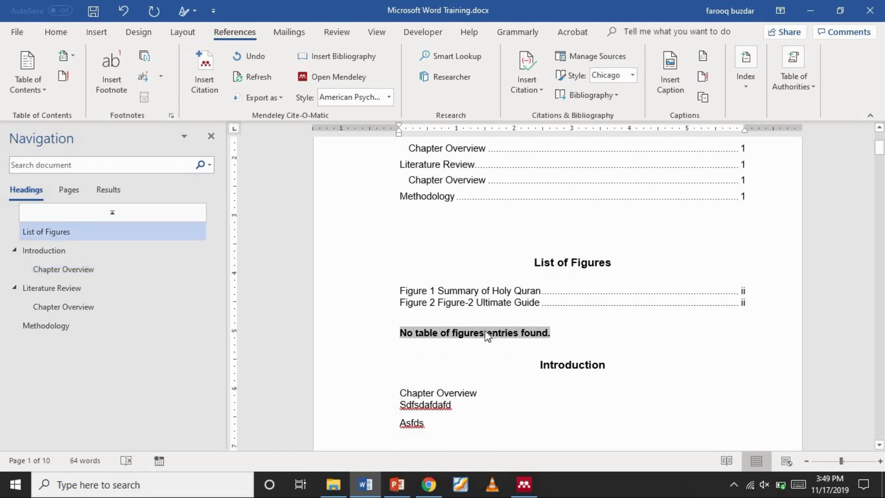
right_click(487, 336)
click(543, 260)
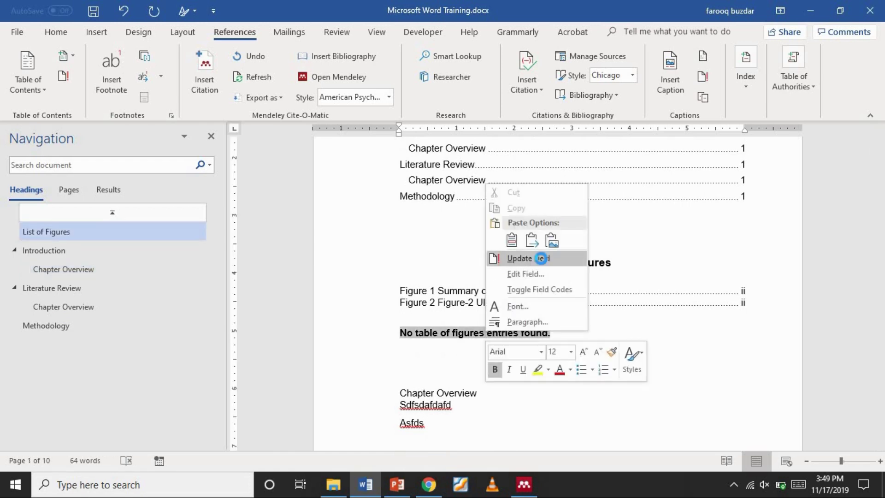
click(456, 347)
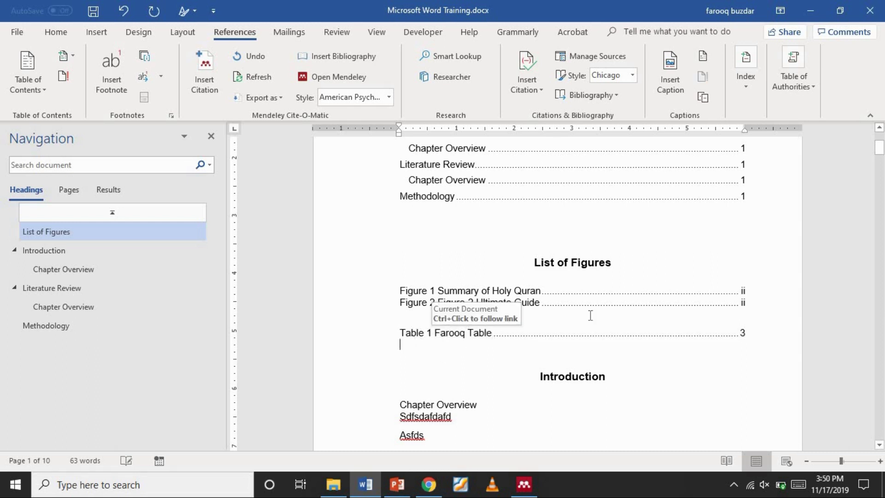
Step: Copy the List of Figures heading above the table-caption list and change the copy to "List of Tables"
triple_click(536, 262)
key(ctrl+c)
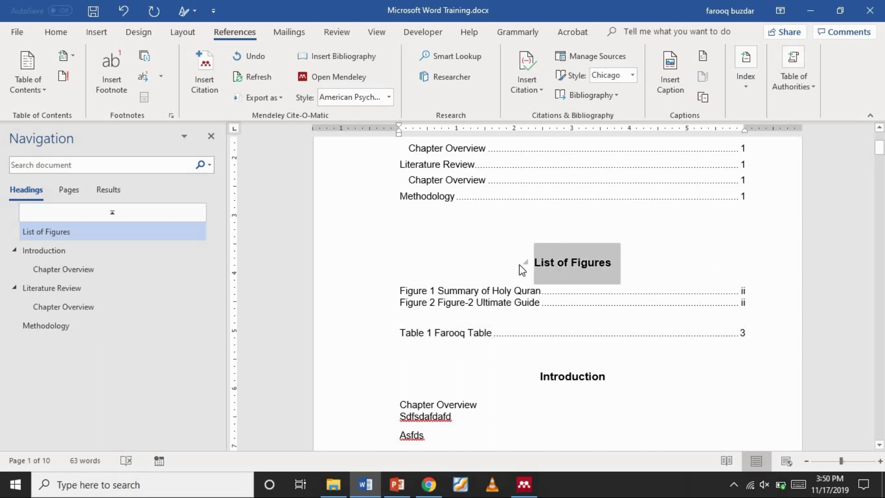
click(509, 319)
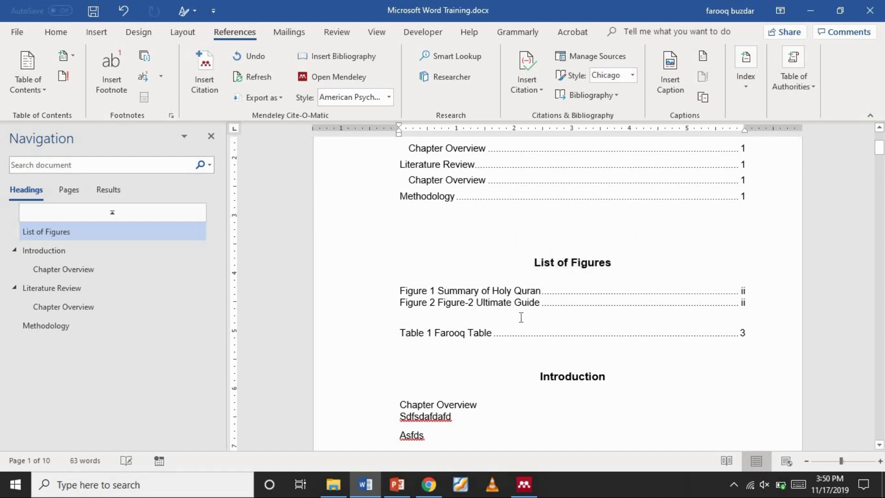
key(ctrl+v)
drag(621, 333, 574, 335)
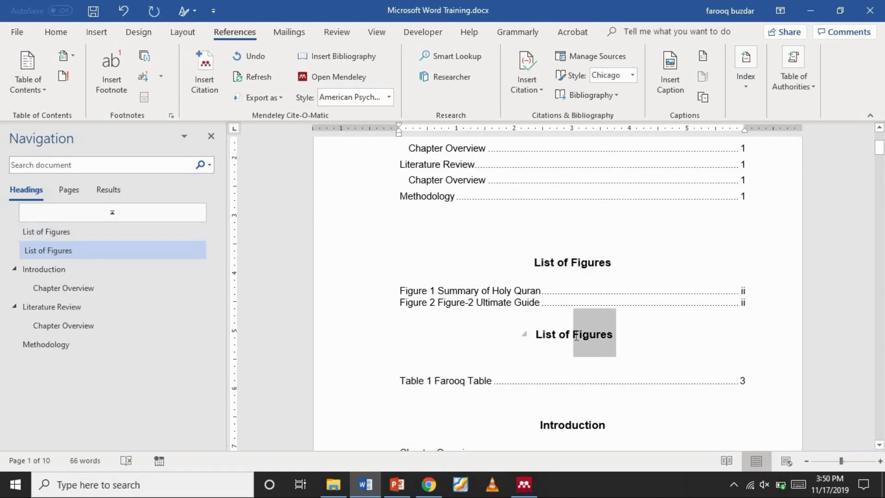
text(Tables)
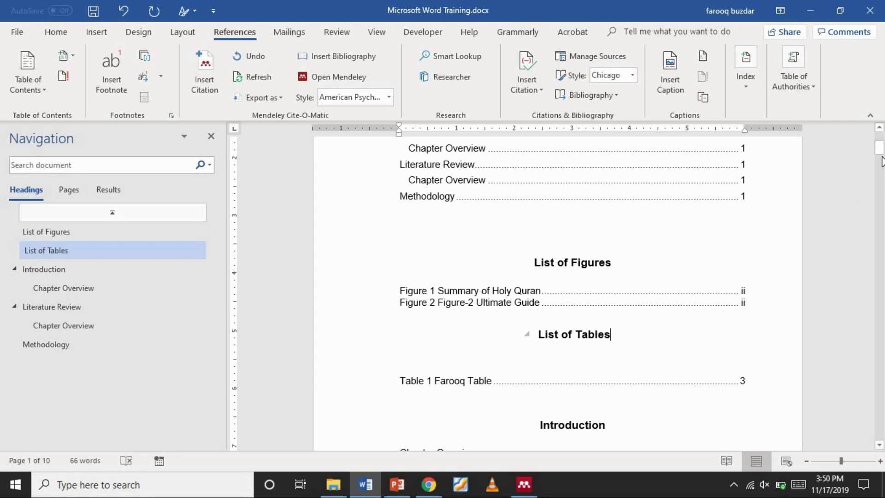
Step: Add a line with "By" and the author's full name under the document title, and centre both lines
drag(881, 161, 880, 135)
click(503, 231)
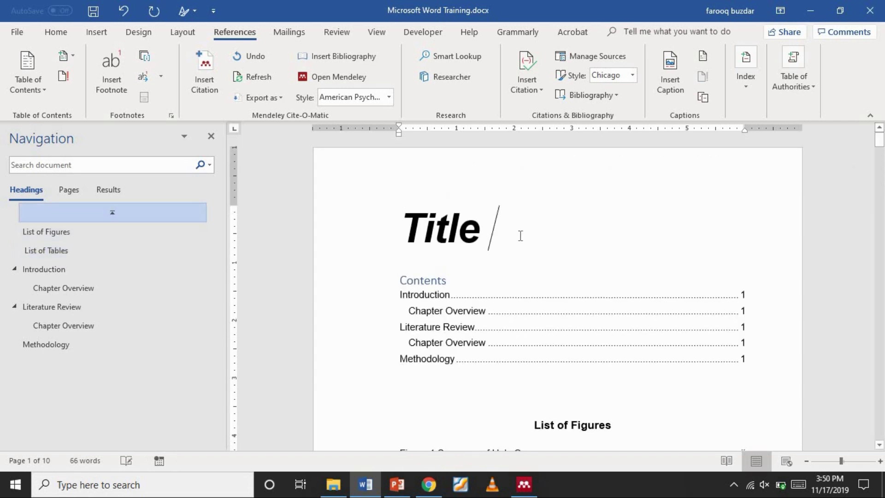
key(Return)
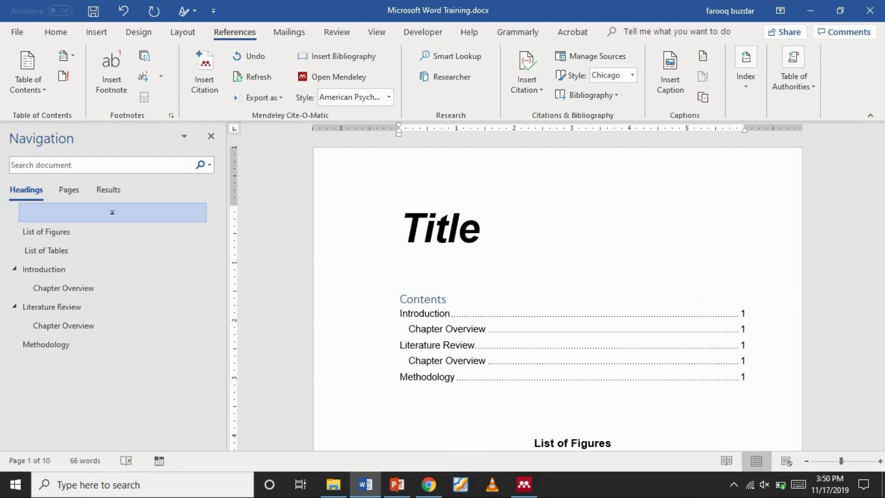
text(By Mua)
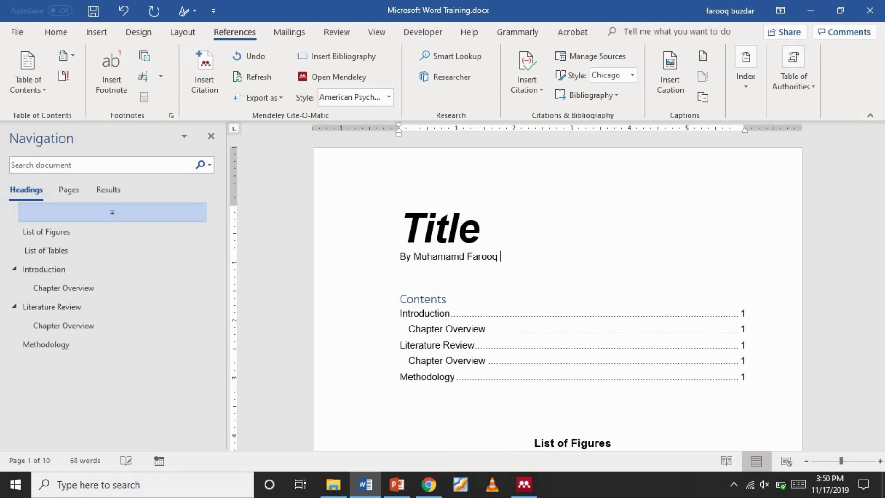
shift+click(392, 219)
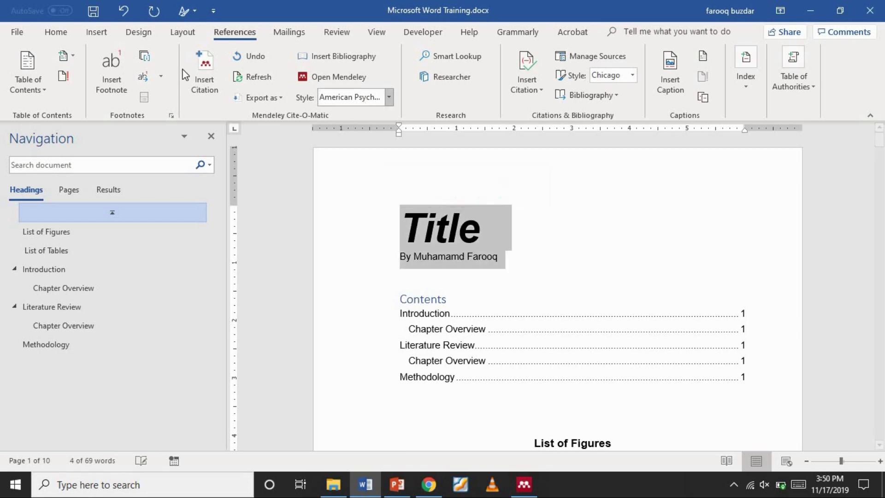
click(56, 32)
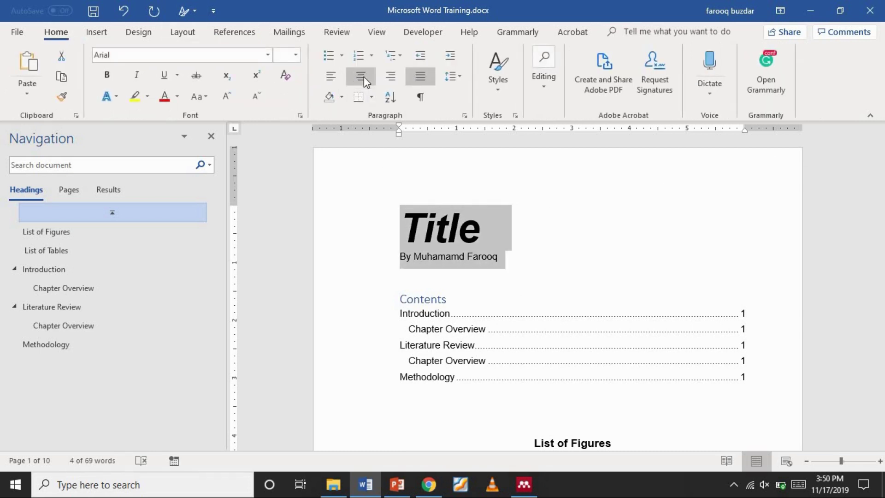
click(360, 76)
Step: Insert a next-page section break between the author line and the Contents table
click(648, 294)
click(651, 273)
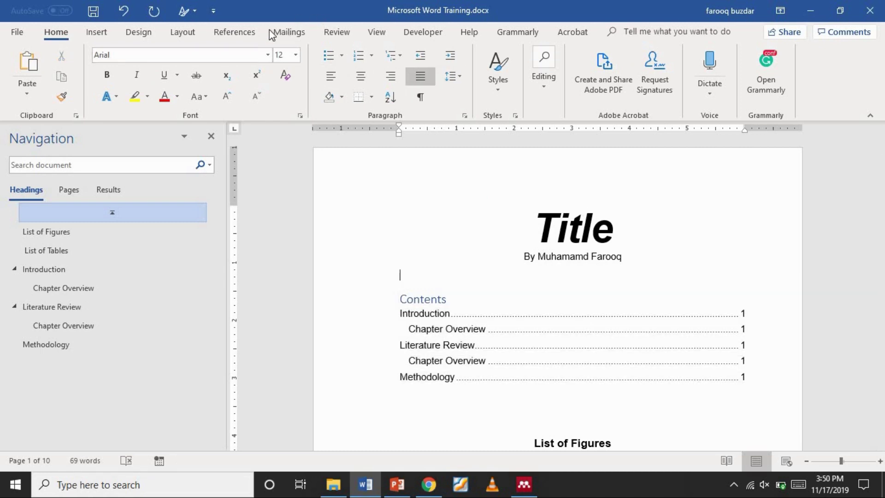
click(183, 32)
click(195, 56)
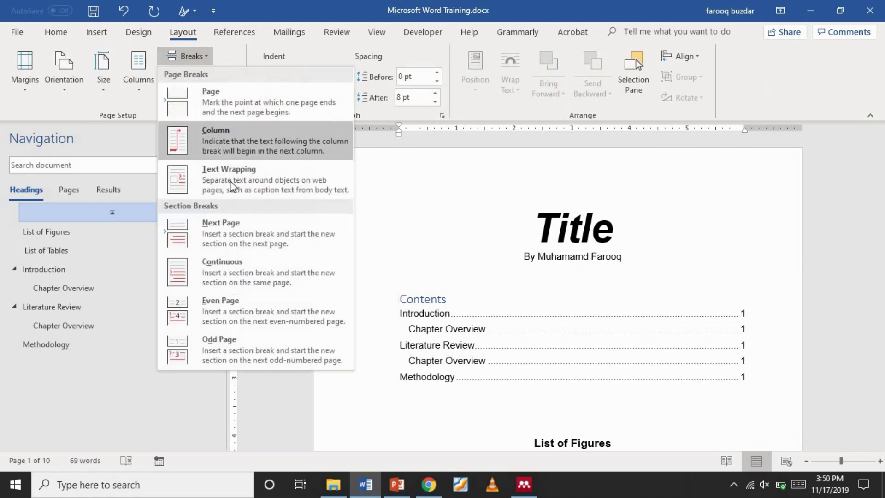
click(330, 226)
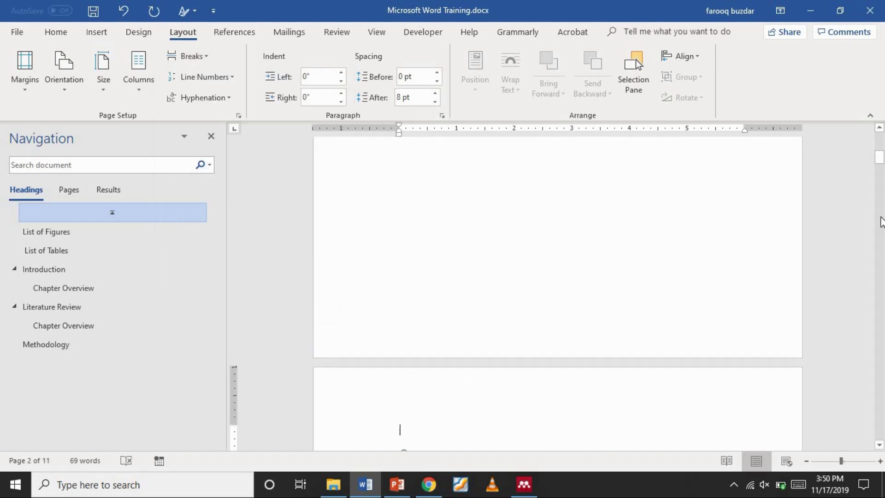
Step: Insert a next-page section break between the Contents table and the List of Figures heading
drag(880, 163, 836, 207)
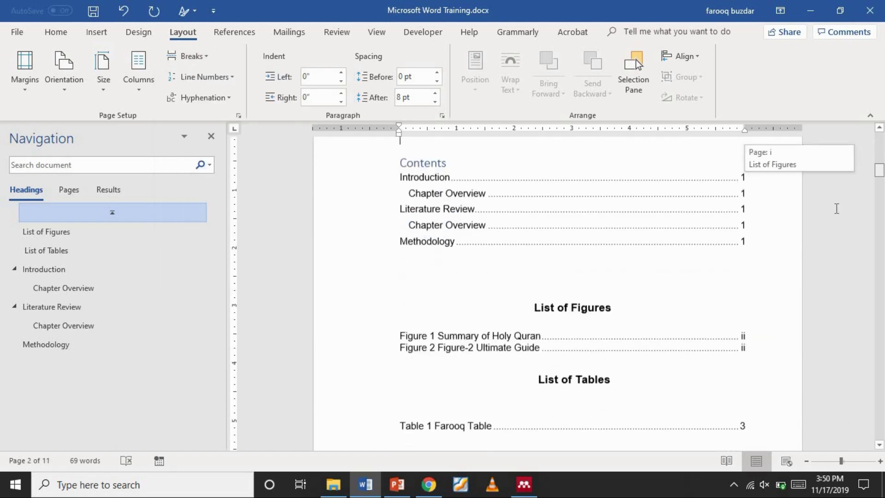
click(577, 280)
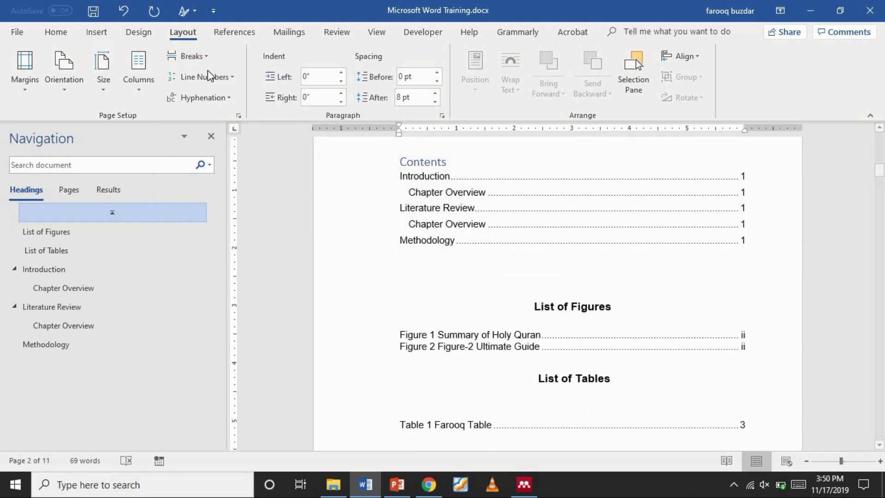
click(197, 55)
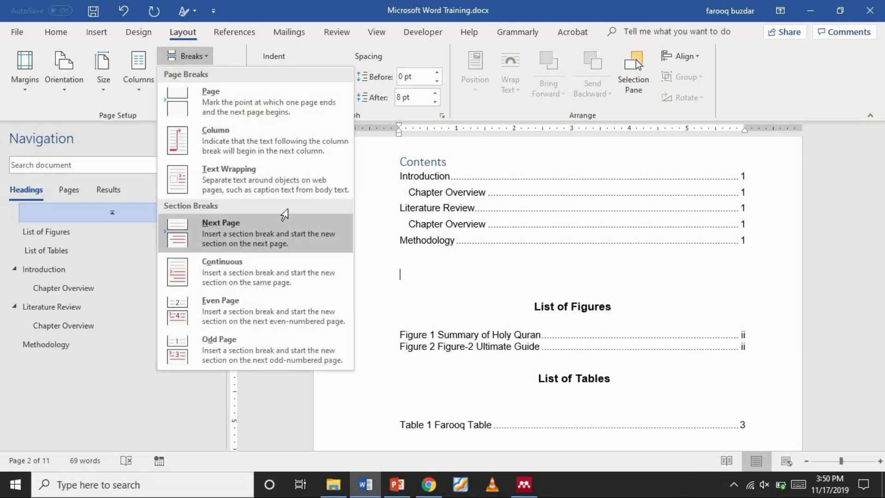
click(247, 238)
Step: Insert a next-page section break directly before the List of Tables heading
drag(879, 182, 880, 190)
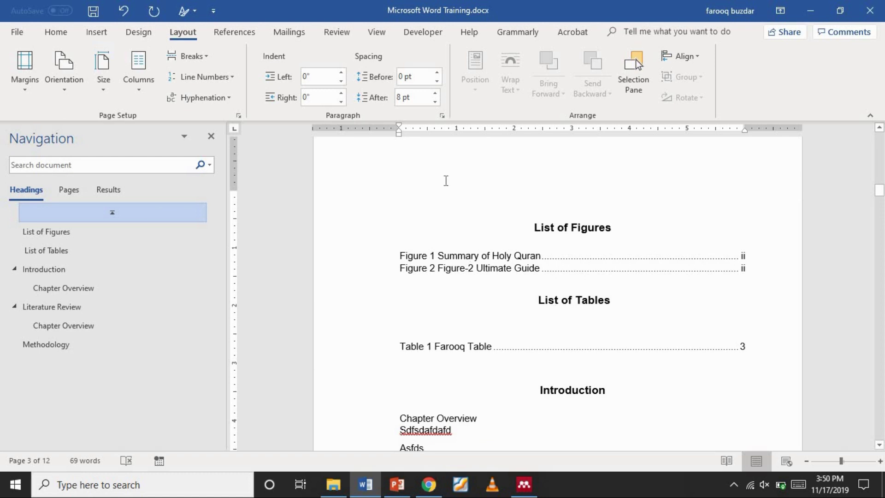
click(191, 55)
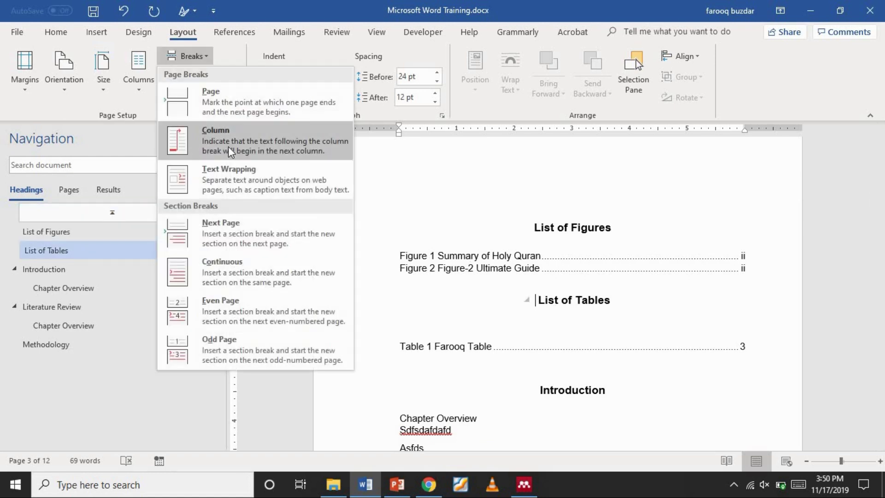
click(236, 228)
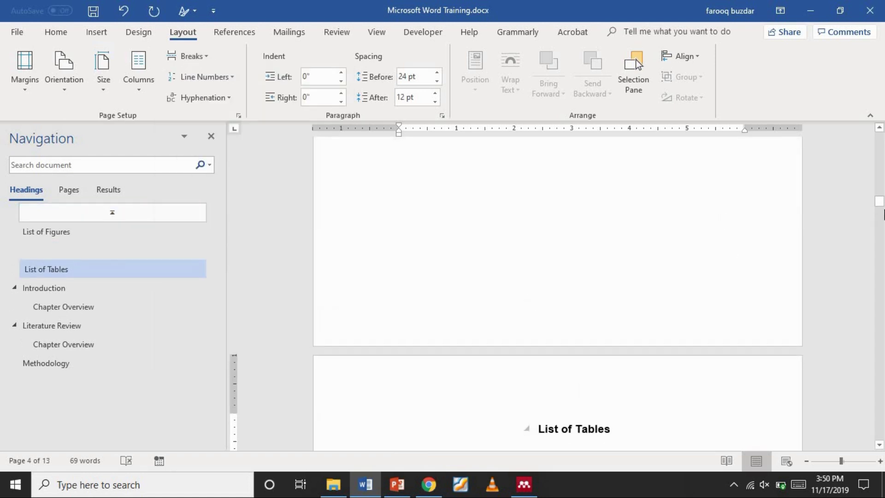
Step: Insert a next-page section break directly before the Introduction heading
drag(882, 211, 881, 219)
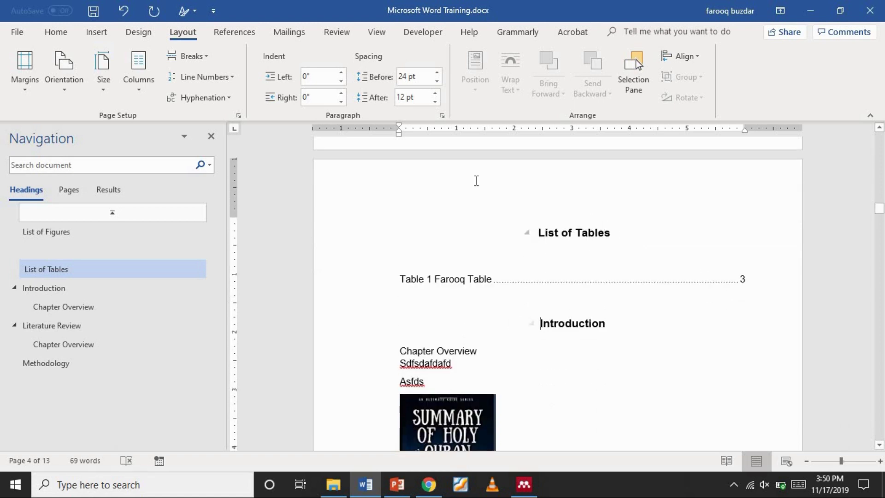
click(190, 57)
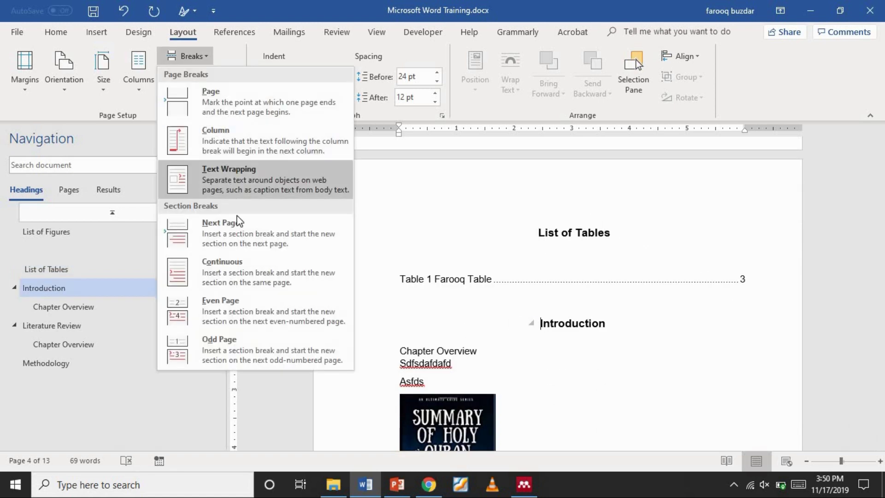
click(237, 224)
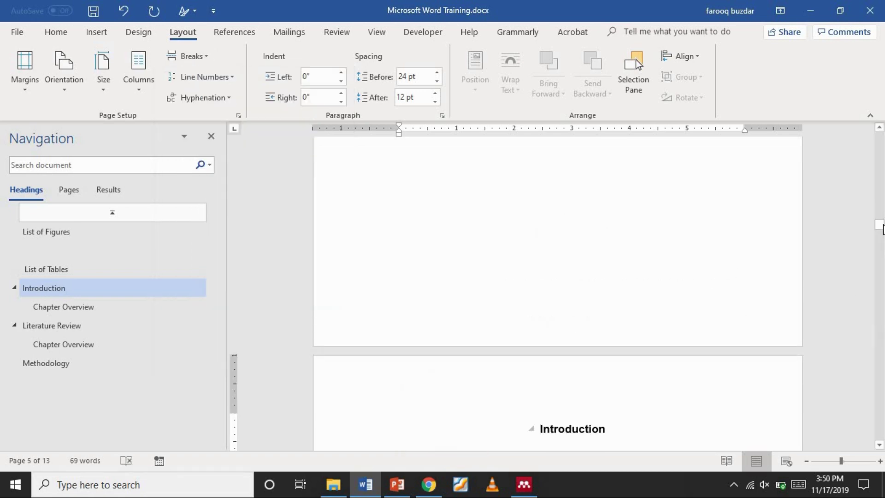
Step: Review the document from title page to last page, and switch to PowerPoint to show slide 3 with the author's follow links
drag(882, 230, 857, 91)
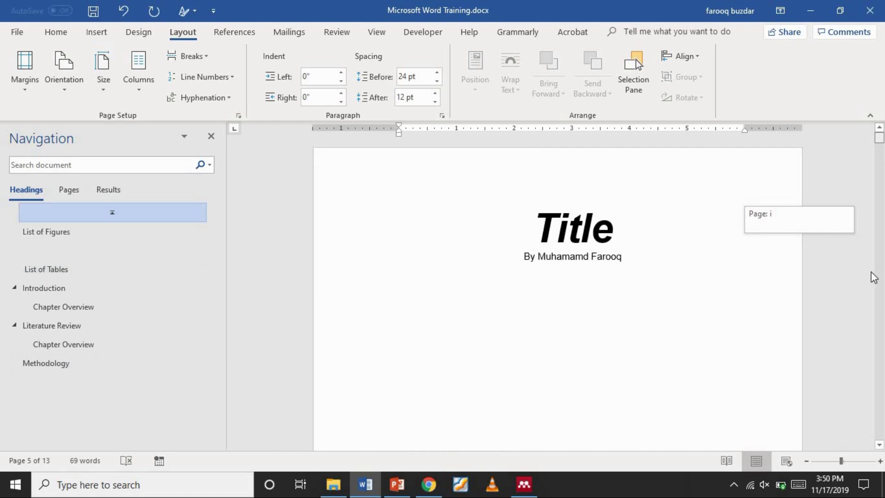
drag(873, 277, 849, 363)
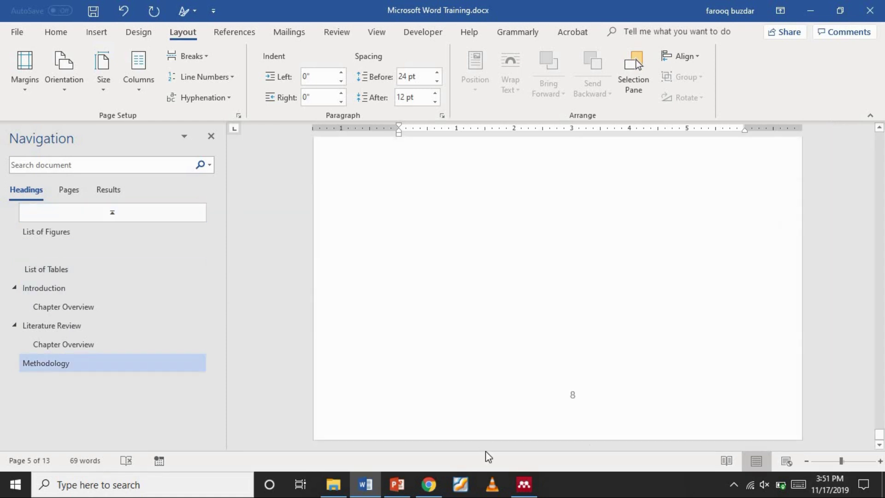
click(397, 484)
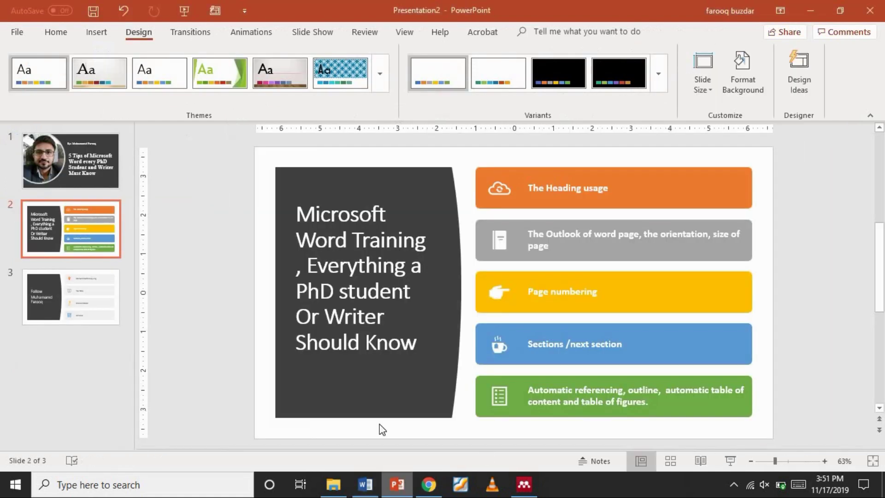
click(67, 299)
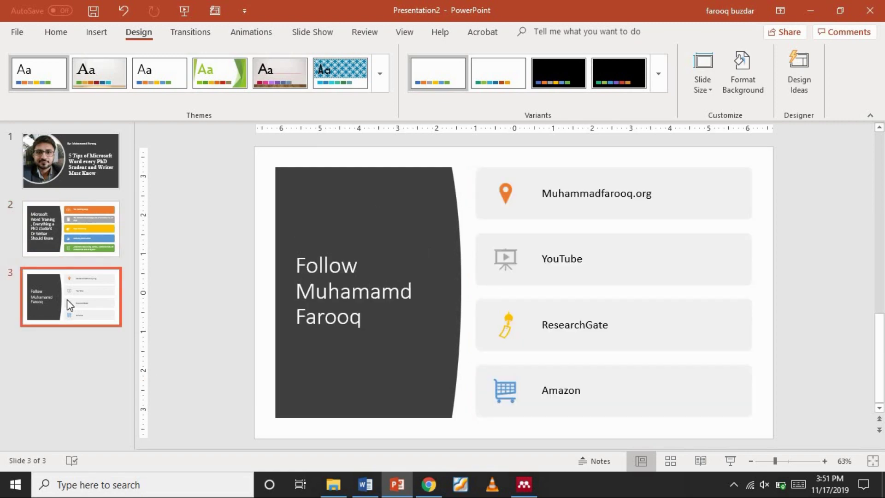
Step: Switch to Chrome and load the author's personal website in the tab holding the Google image search
click(428, 485)
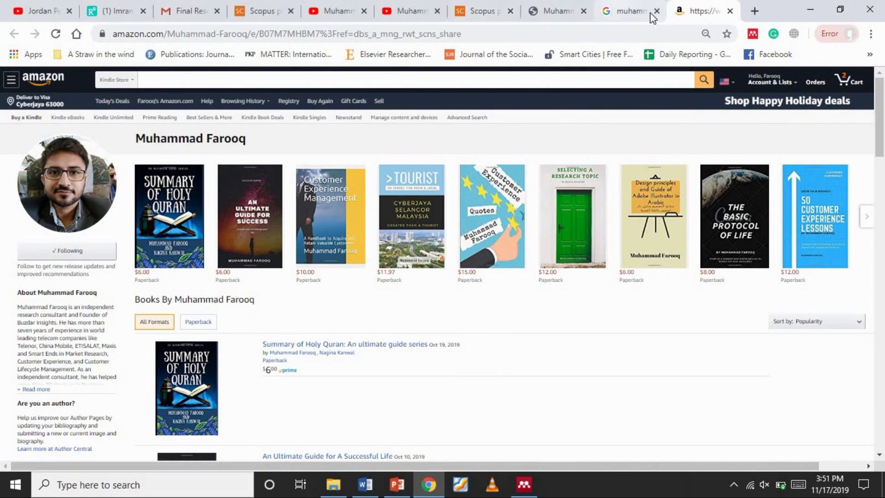
click(651, 13)
click(574, 37)
text(m)
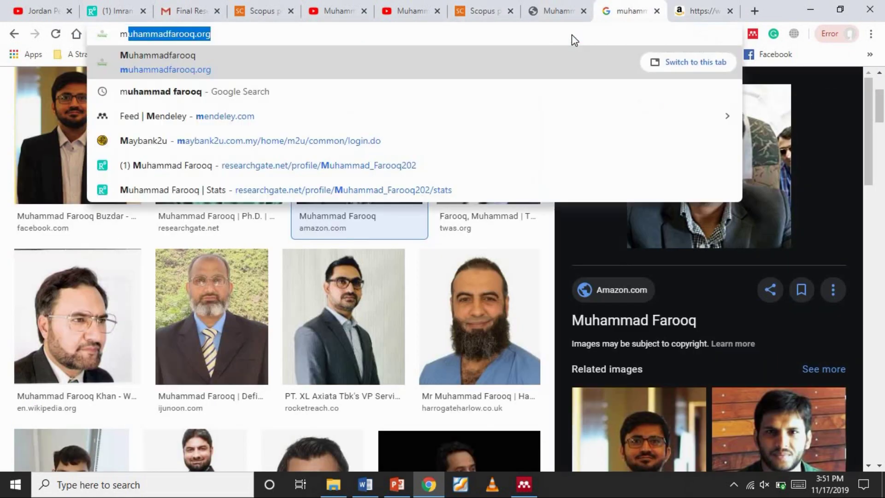
text(uhammadfarooq.org)
key(Return)
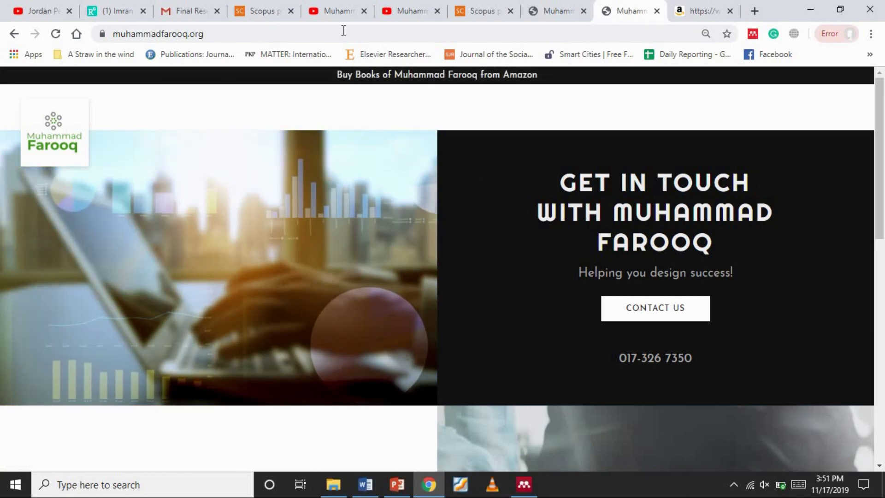
Step: Show the already open ResearchGate profile, the Scopus author details and the Amazon author page one after another
click(82, 2)
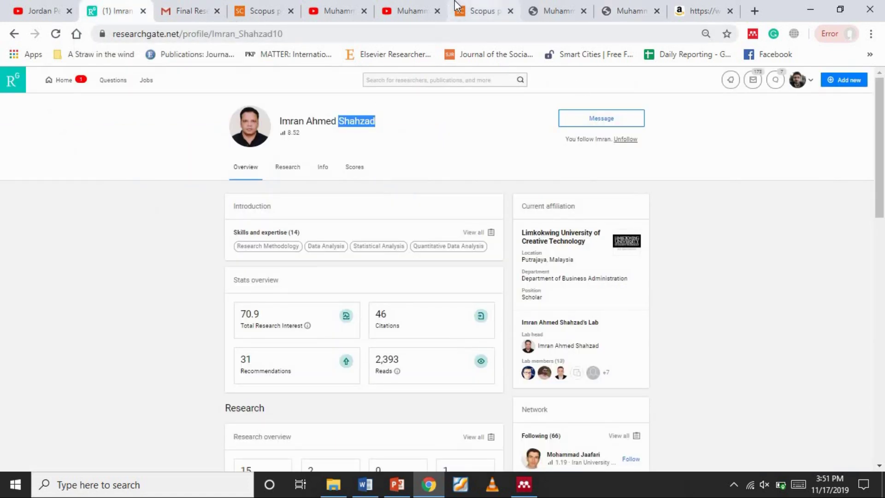
click(484, 8)
click(469, 36)
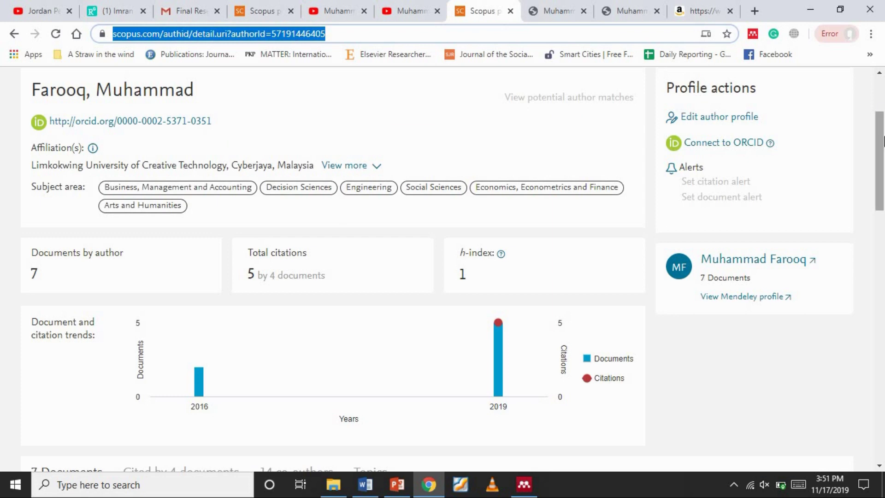
drag(882, 138, 882, 106)
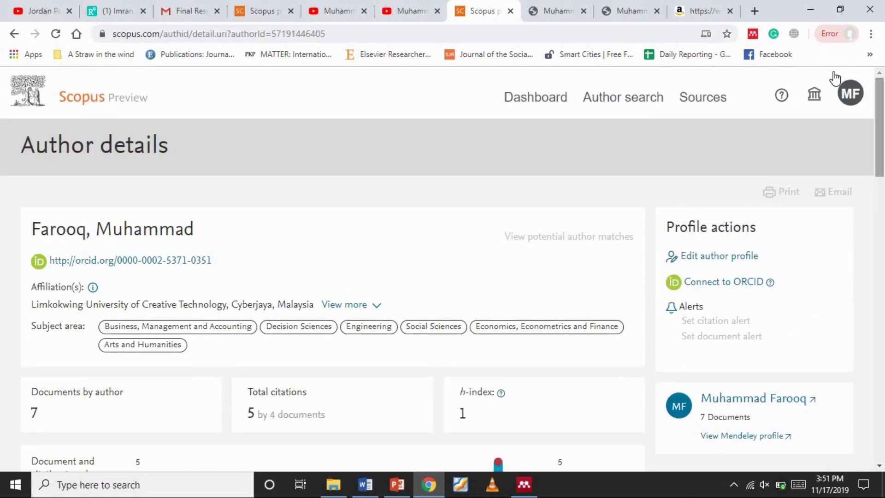
click(696, 9)
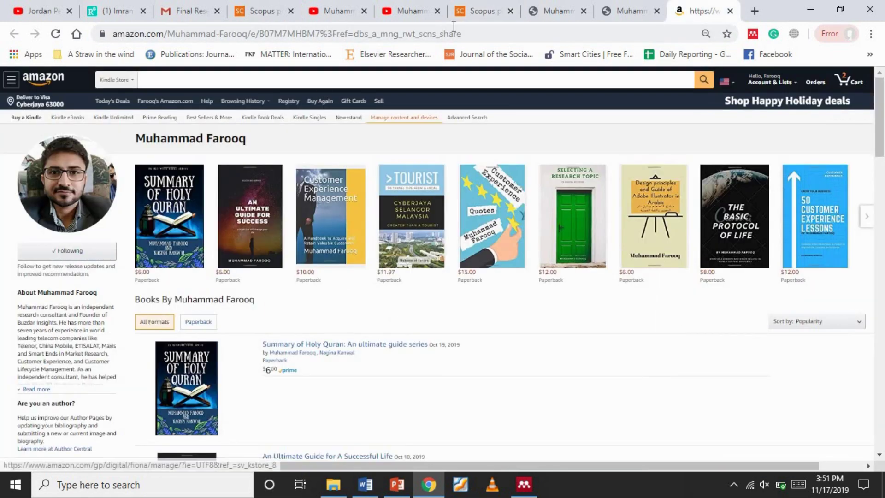
Step: Load YouTube in the other personal-website tab and open the signed-in account's own channel page, dismissing the channel art dialog
click(562, 12)
text(youtube.co)
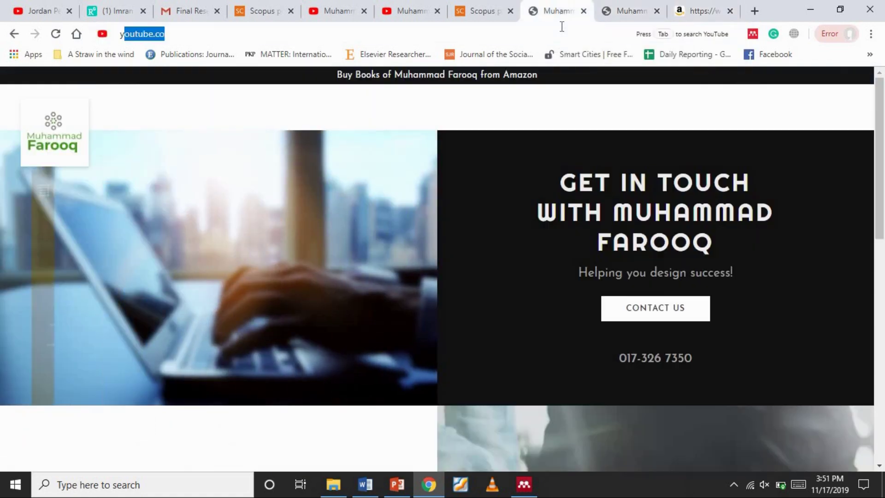
key(Return)
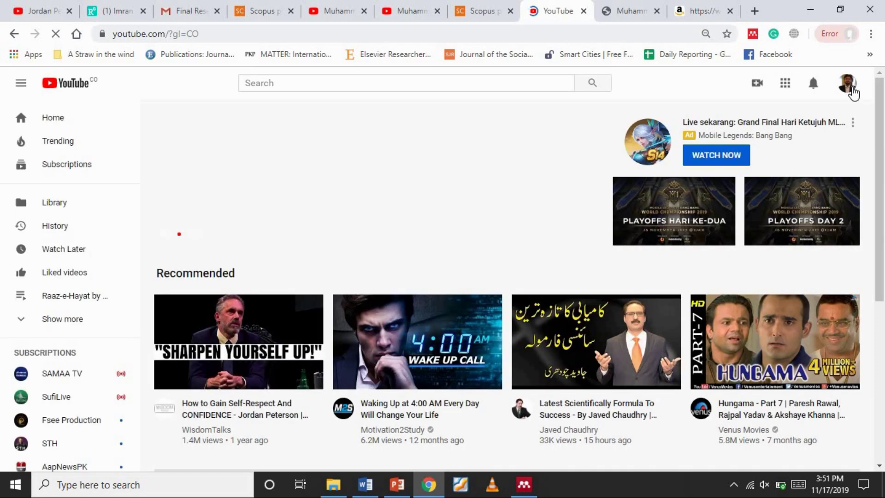
click(851, 90)
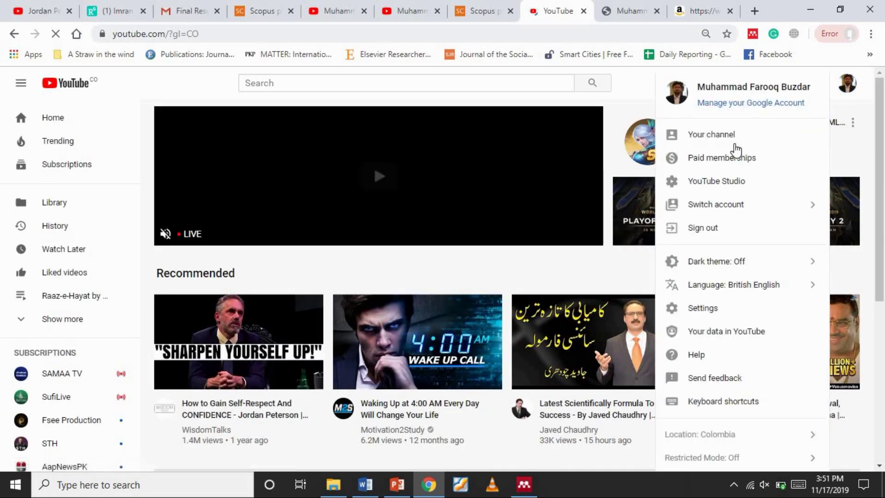
click(734, 145)
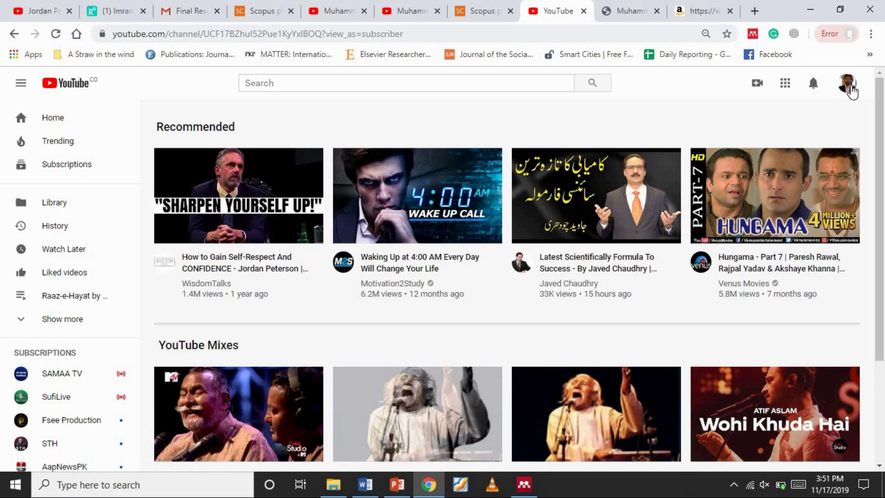
click(850, 87)
click(746, 141)
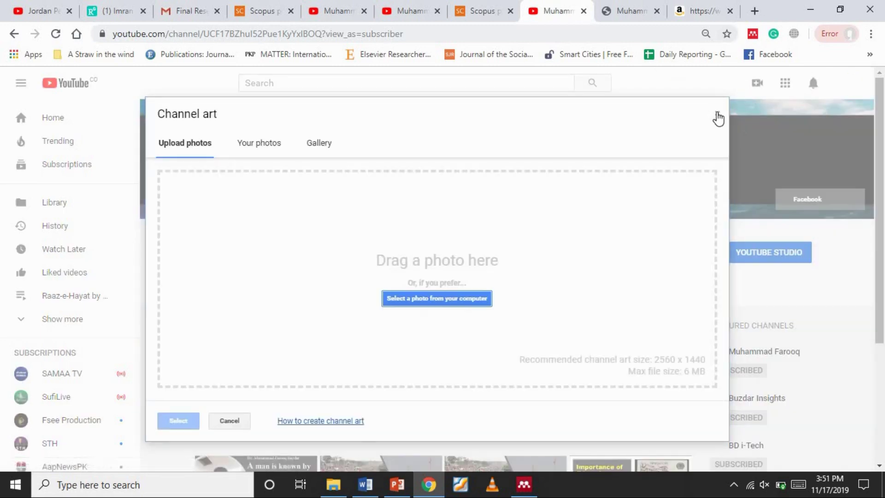
click(718, 115)
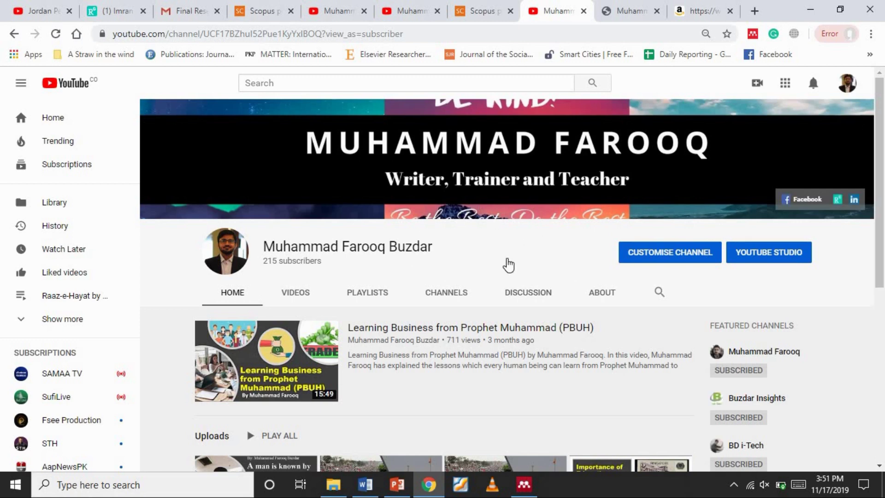